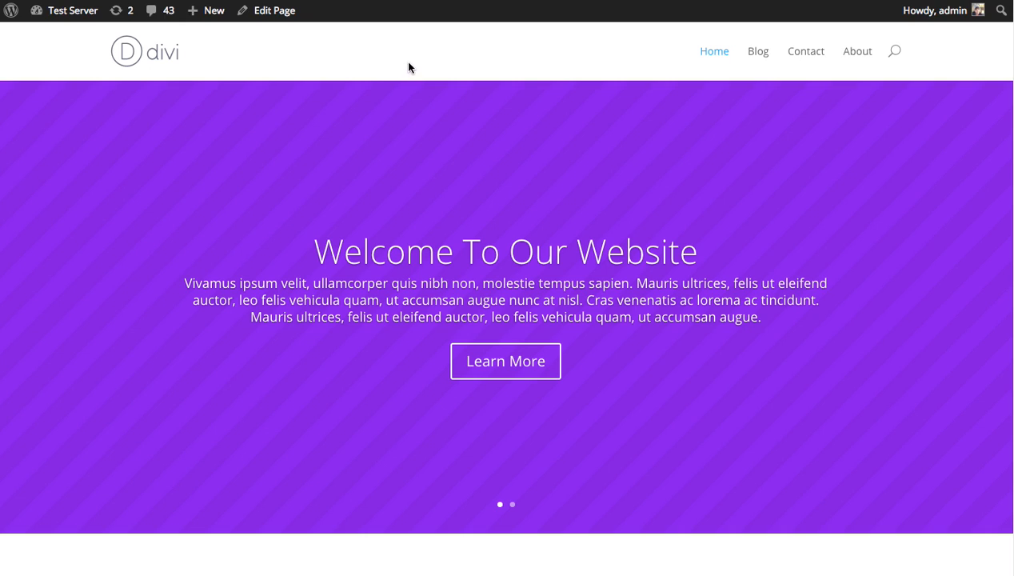
Step: Open Bloom's optin forms from the site's admin dashboard and start a new optin of the Below Post type
left_click(67, 15)
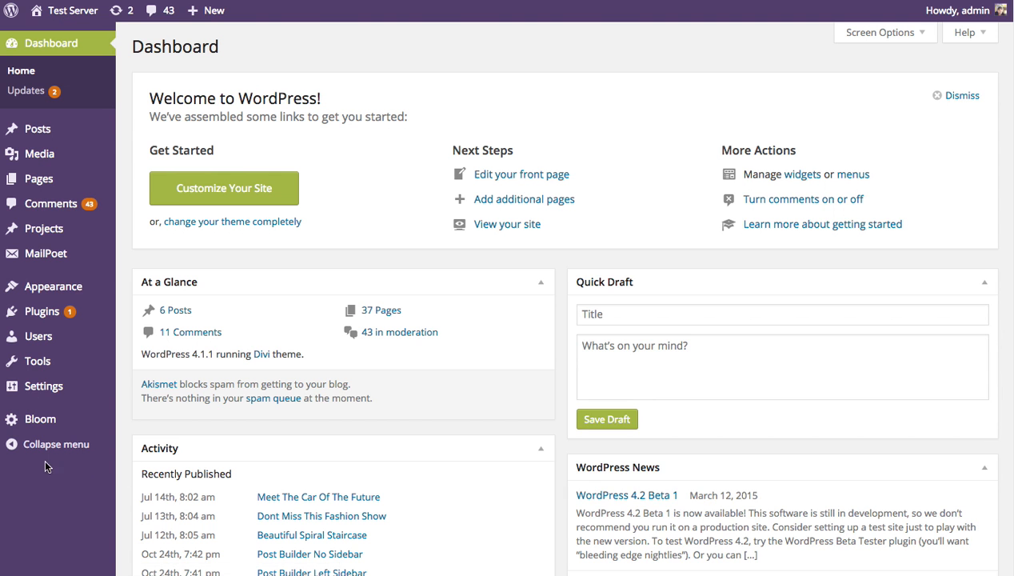
mouse_move(96, 420)
left_click(166, 423)
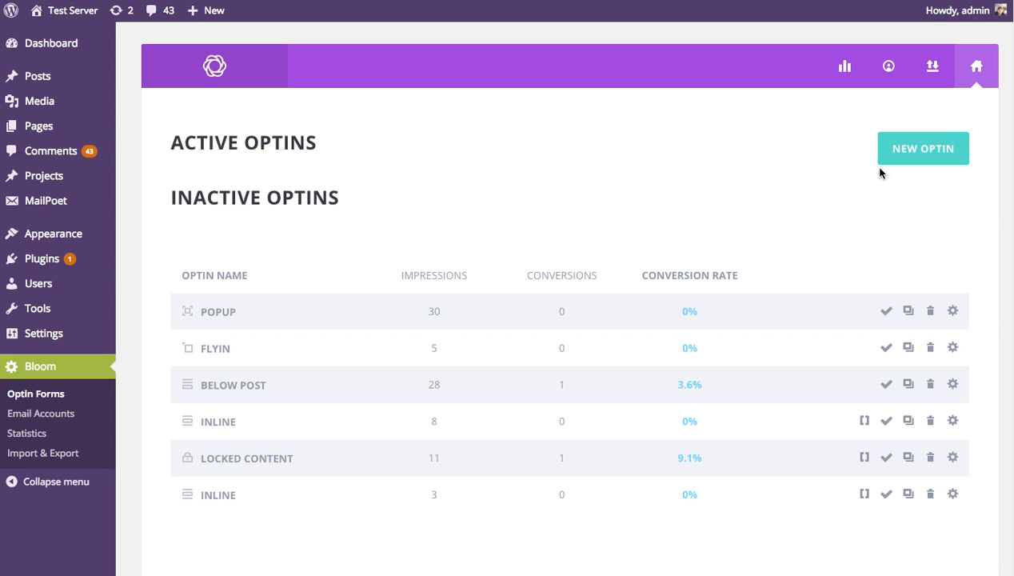
left_click(916, 155)
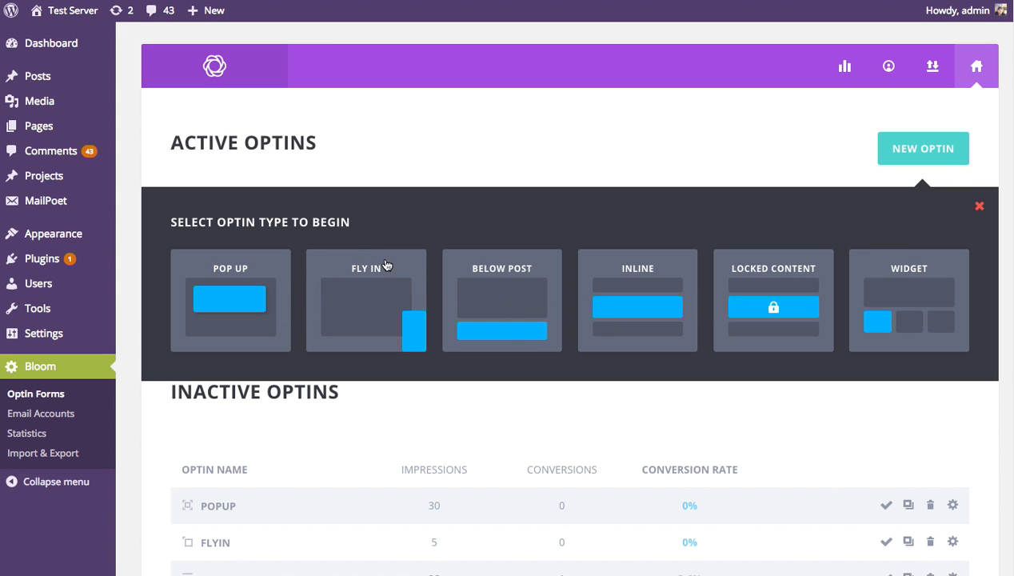
left_click(512, 285)
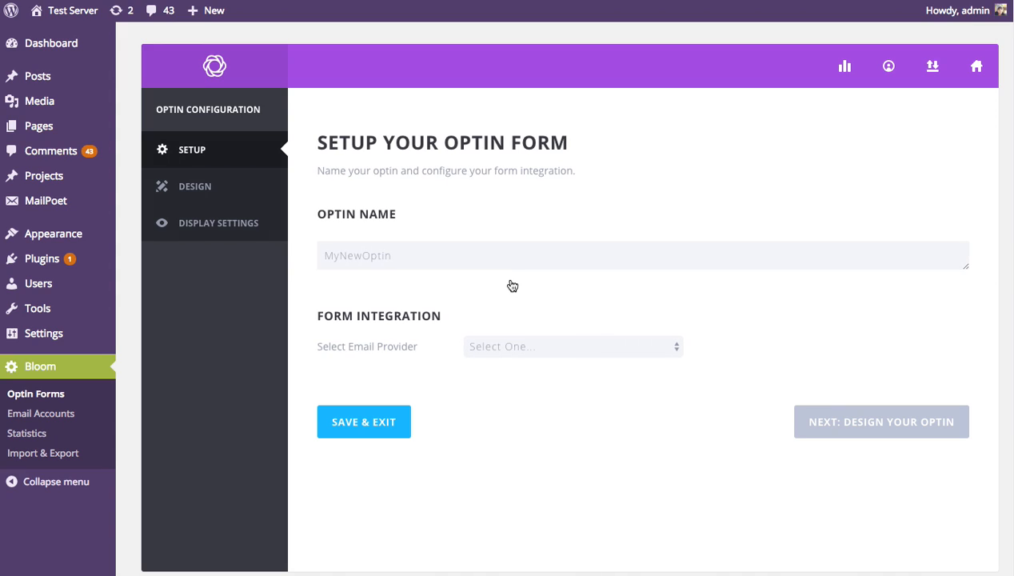
Step: Name the new optin "Below The Post"
double_click(446, 255)
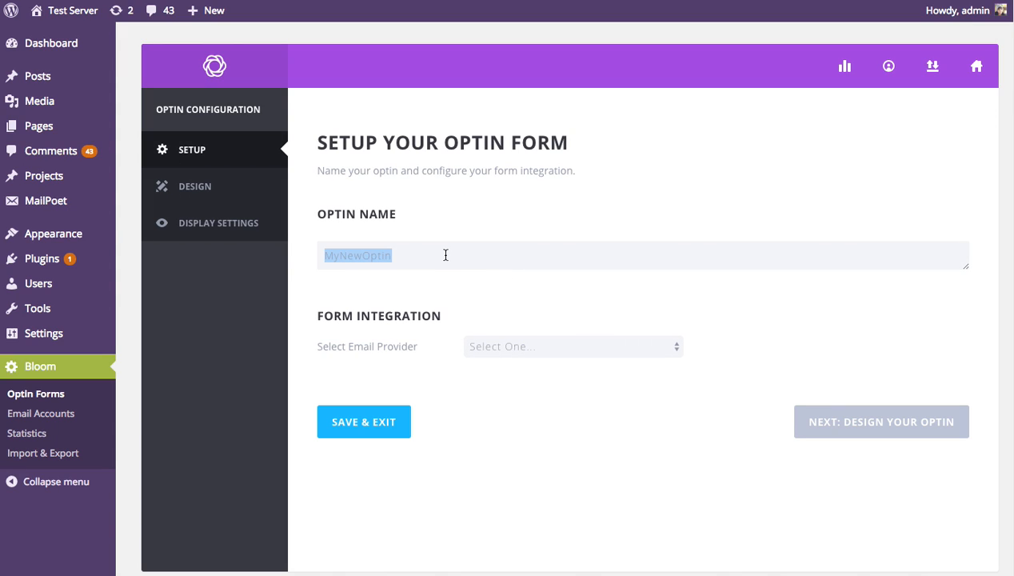
type("Below ")
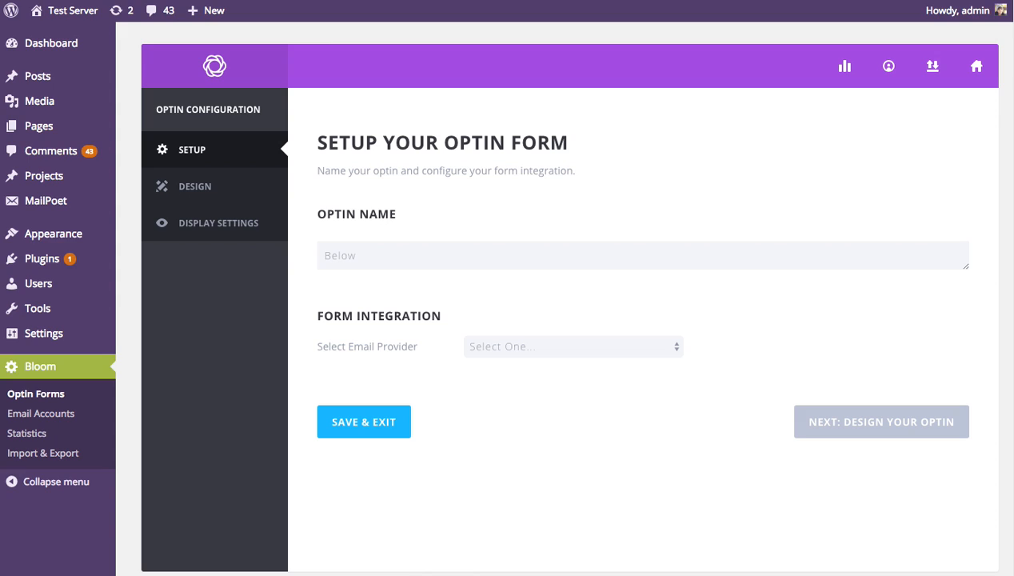
type("The Post")
Step: Integrate the form with the AWeber provider, AWeber account and email list awlist3423452, and continue to the design stage
left_click(607, 344)
left_click(576, 375)
left_click(535, 383)
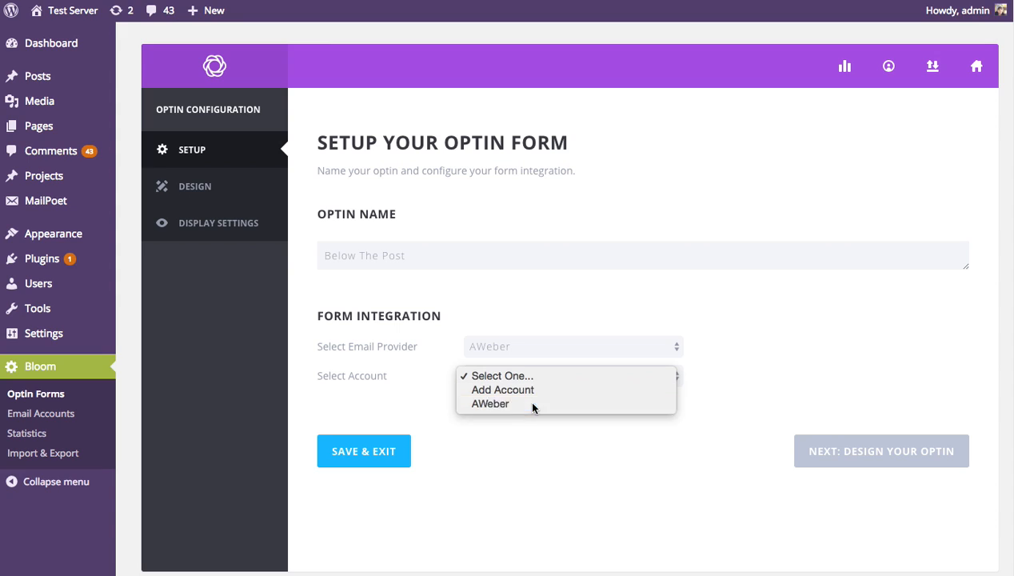
left_click(532, 406)
left_click(539, 413)
left_click(539, 417)
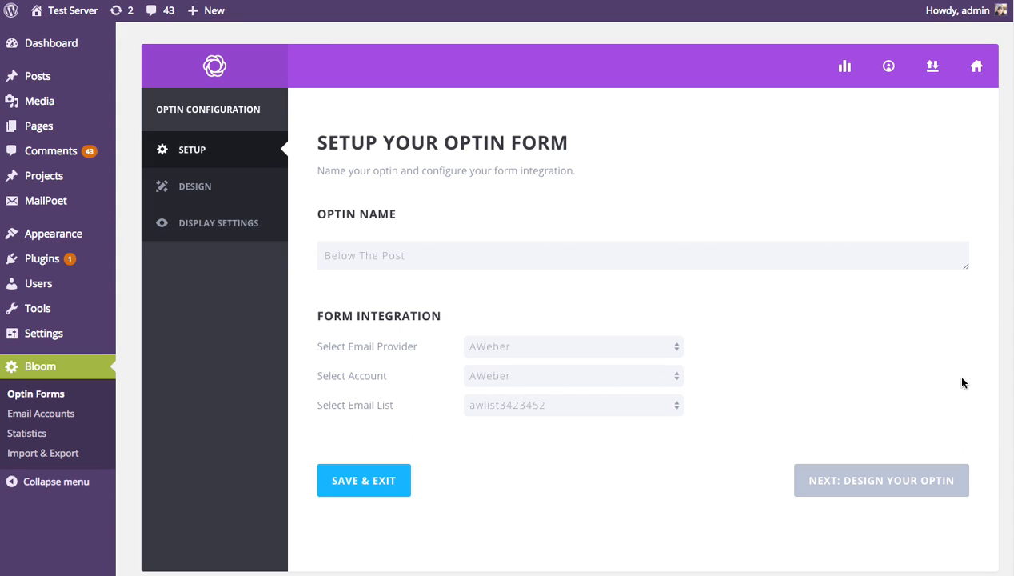
left_click(885, 482)
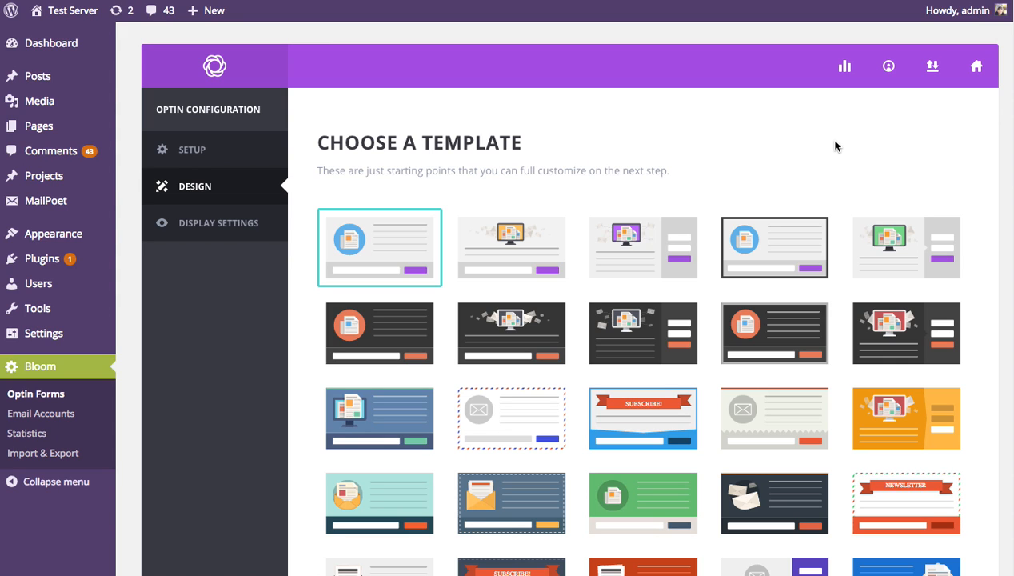
Step: Examine the range of optin templates, comparing their layouts, image styles and colour variations
scroll(836, 148, "down", 10)
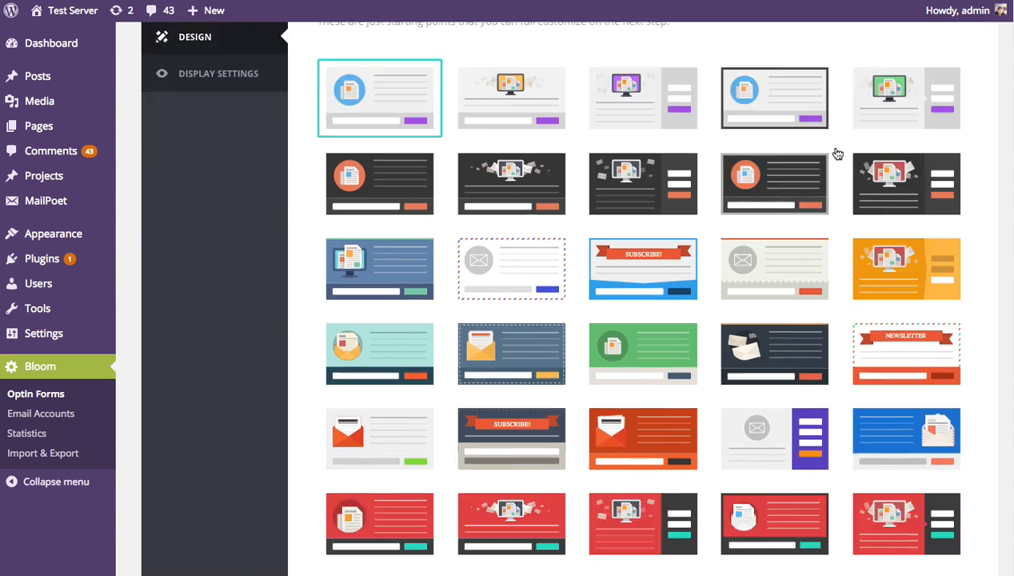
scroll(837, 155, "down", 8)
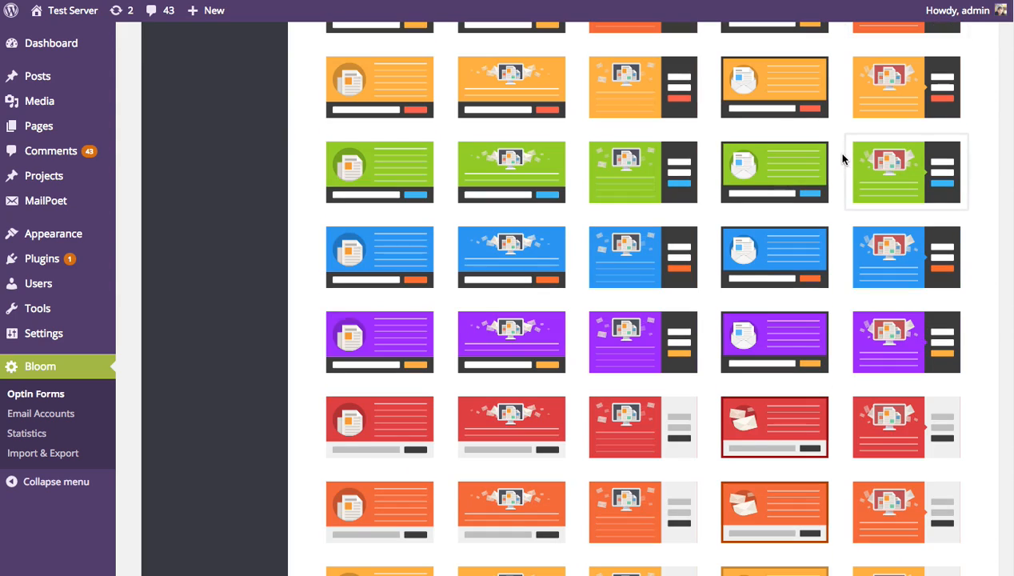
scroll(841, 156, "down", 8)
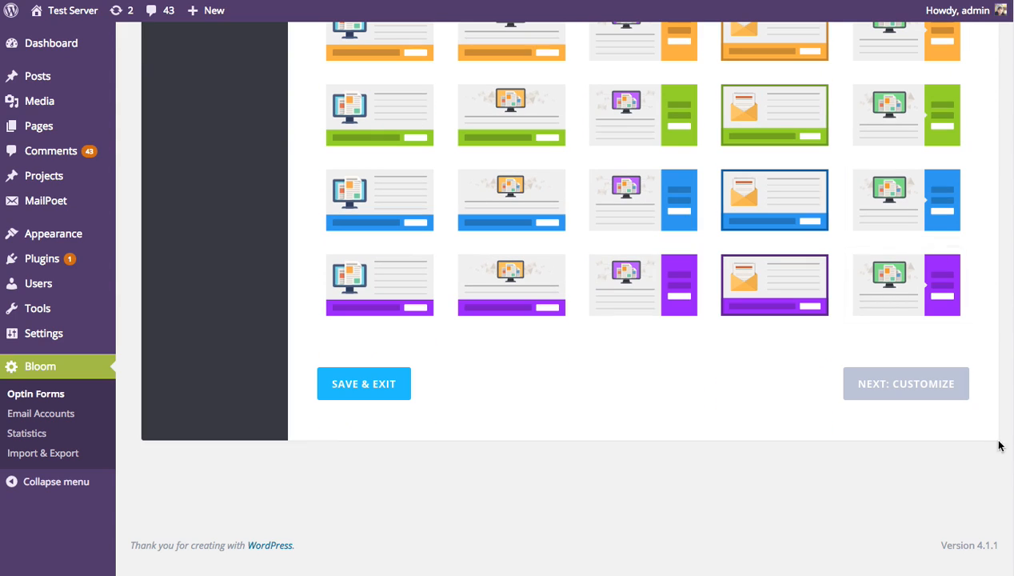
scroll(996, 436, "up", 6)
scroll(638, 295, "up", 8)
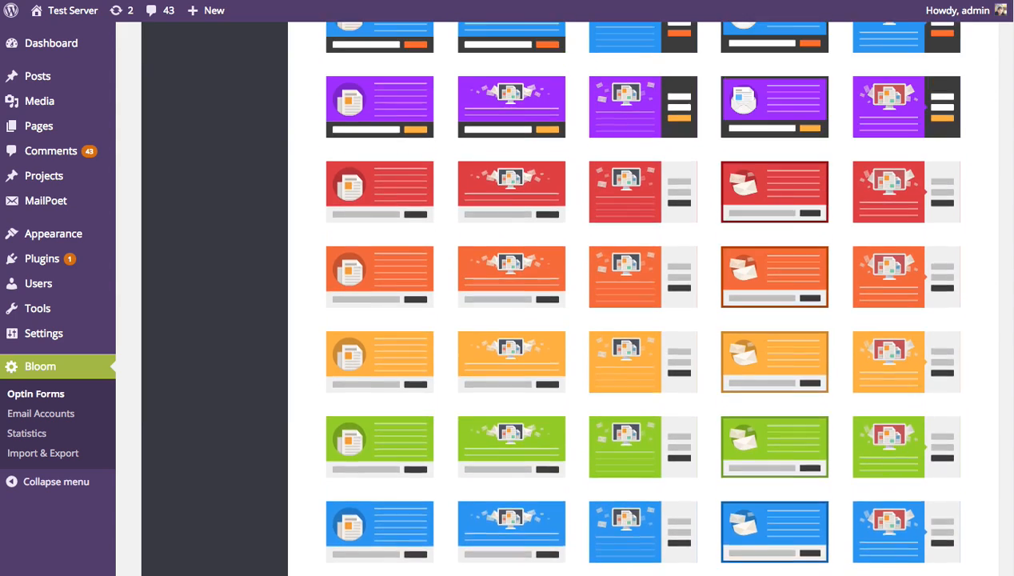
scroll(638, 295, "up", 9)
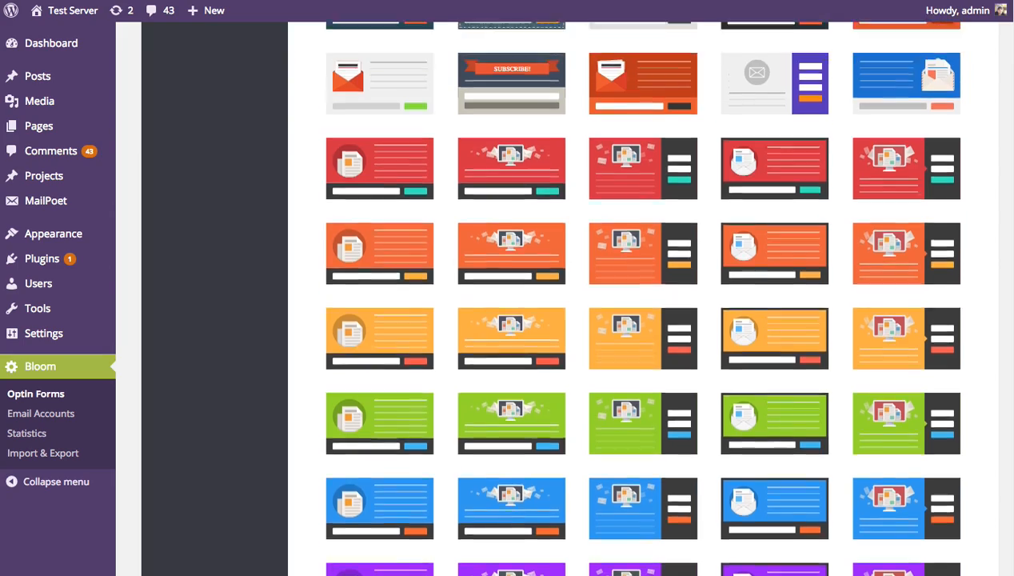
scroll(1012, 425, "down", 20)
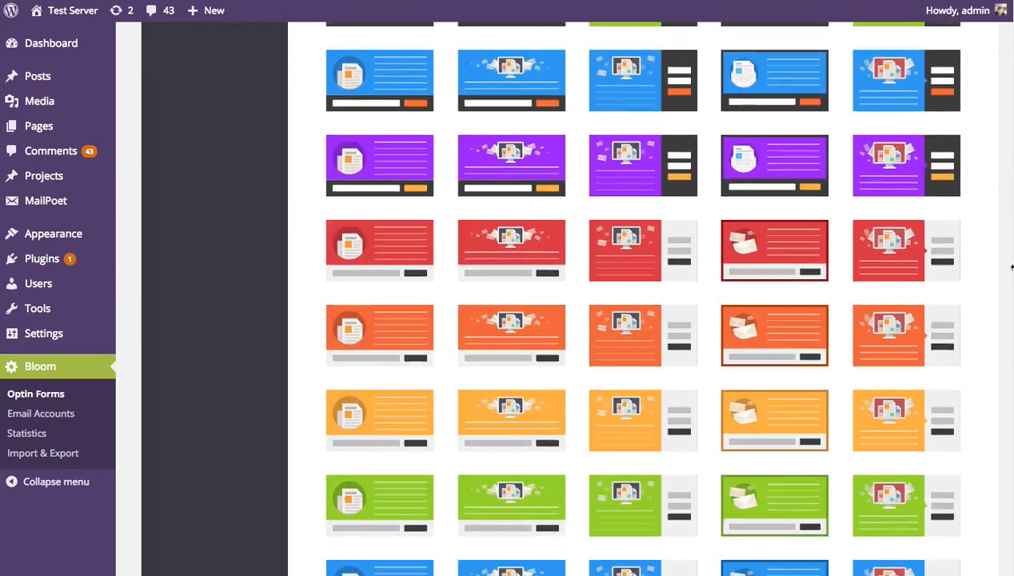
scroll(1012, 426, "up", 8)
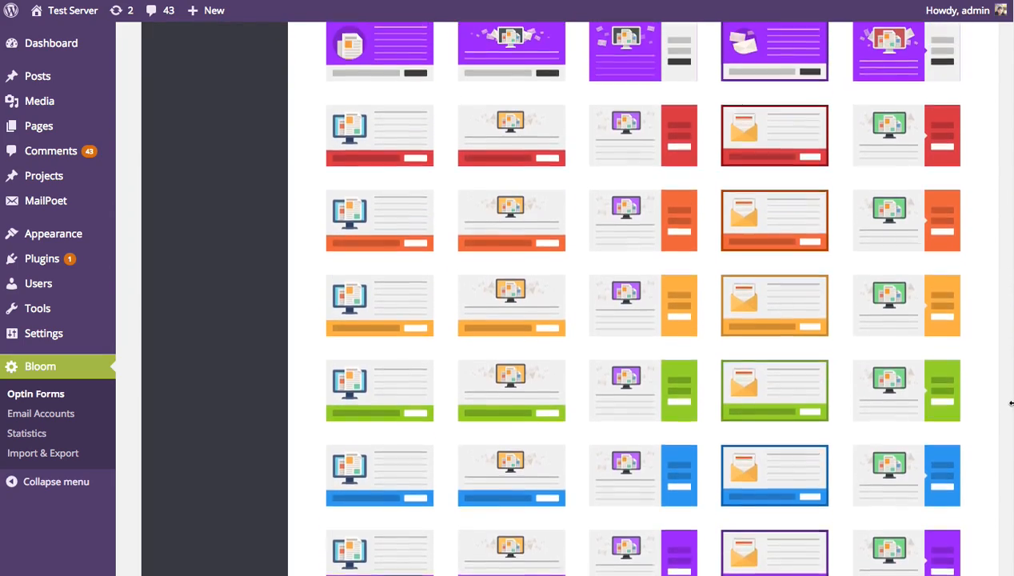
scroll(1011, 323, "down", 10)
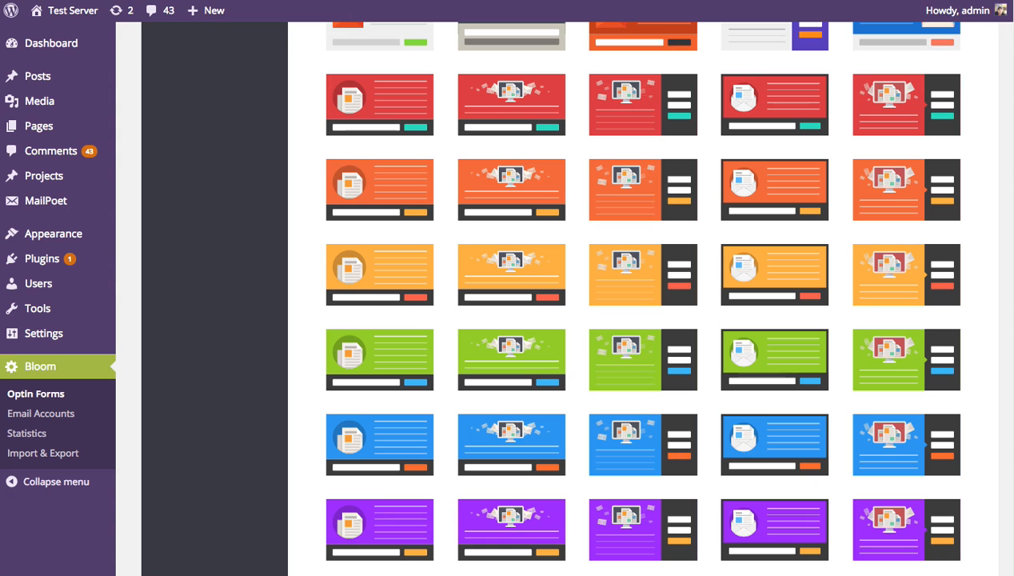
scroll(640, 296, "up", 4)
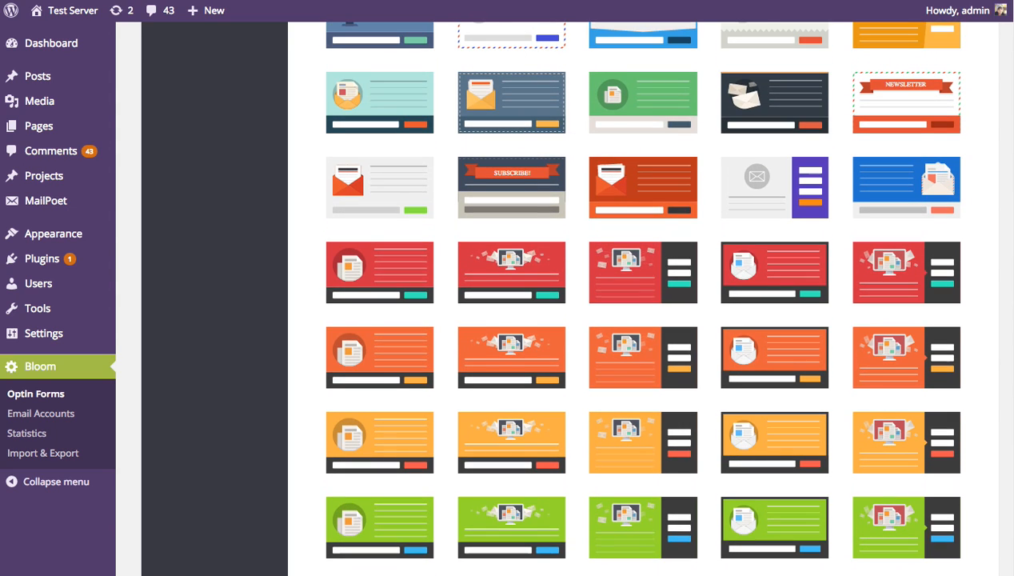
scroll(640, 296, "up", 1)
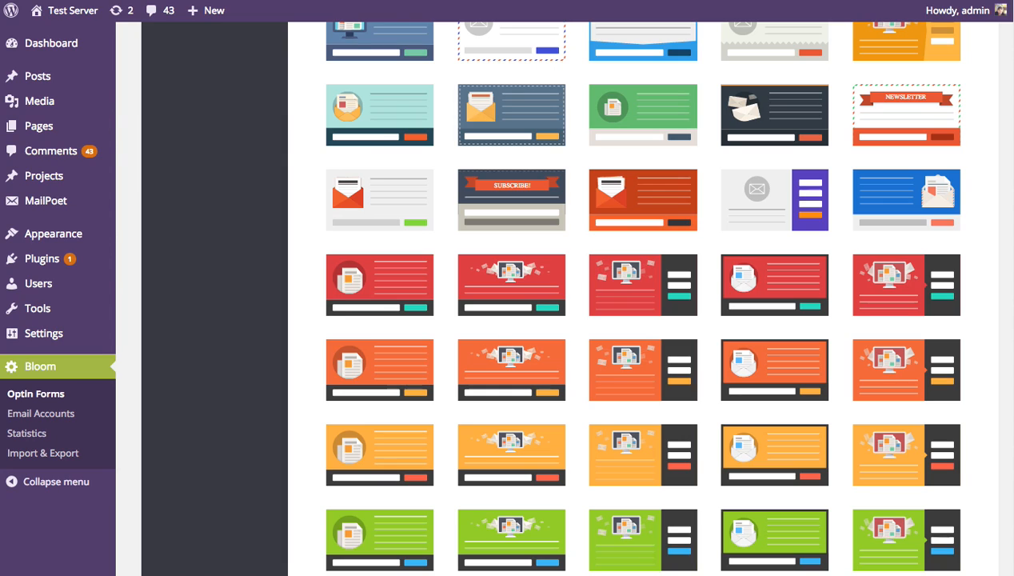
scroll(640, 296, "up", 5)
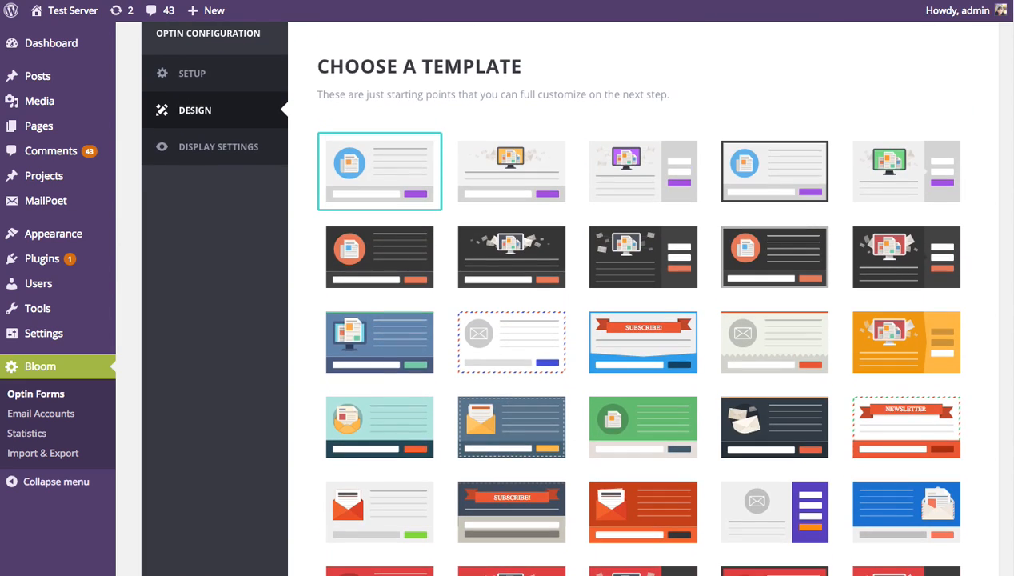
scroll(640, 296, "down", 1)
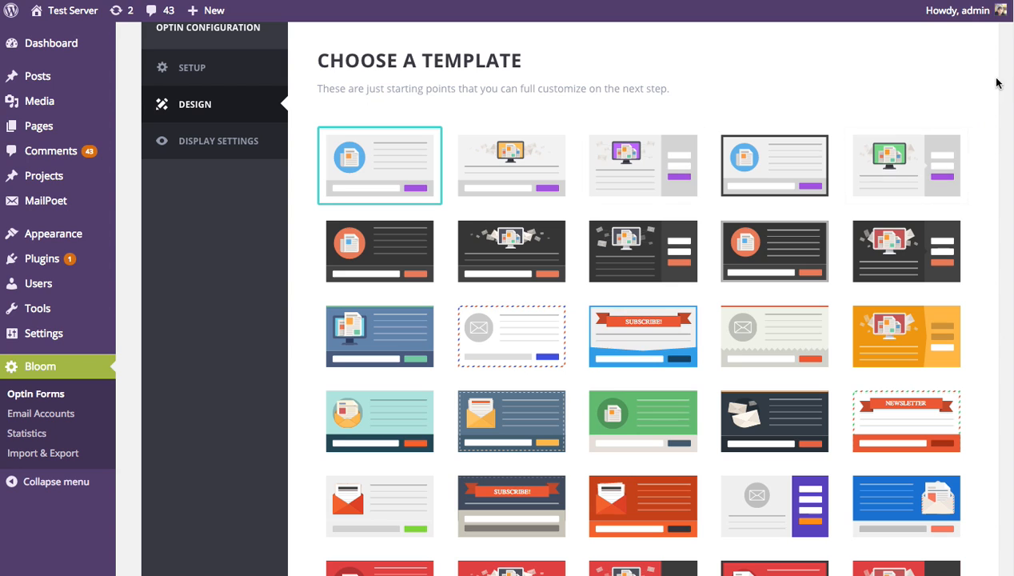
scroll(1006, 151, "down", 5)
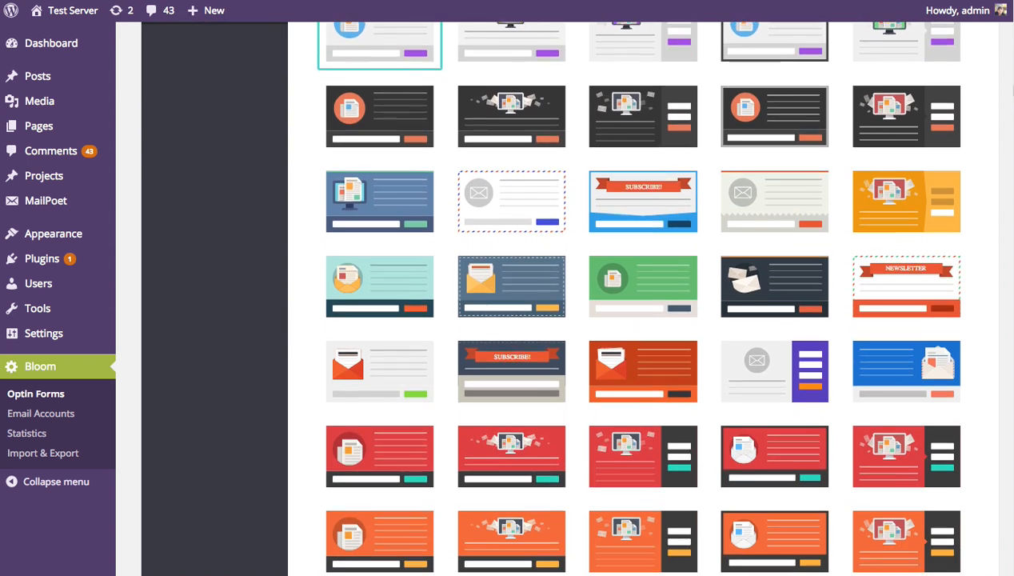
scroll(1005, 160, "down", 2)
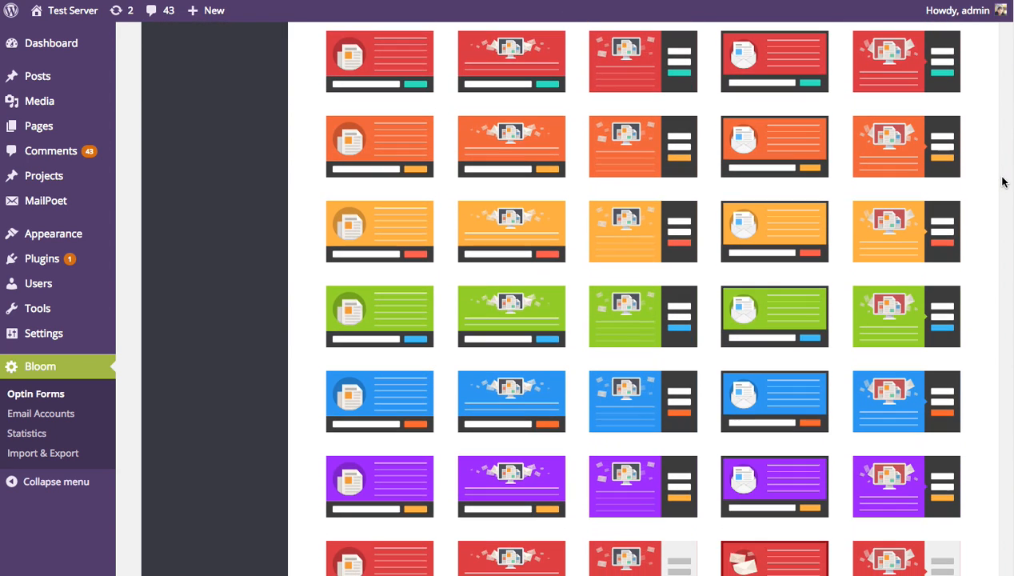
scroll(1003, 180, "up", 1)
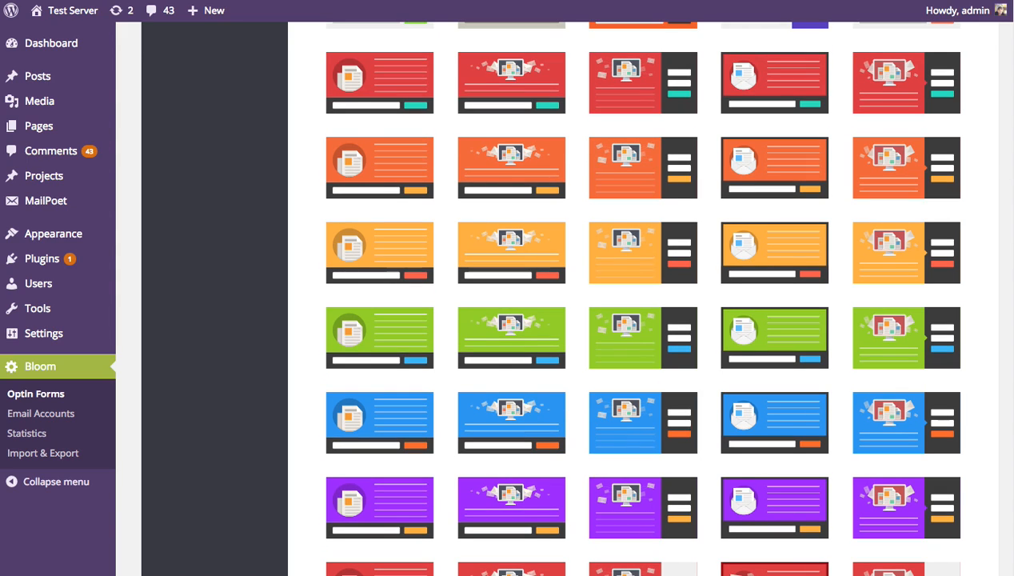
scroll(638, 296, "up", 1)
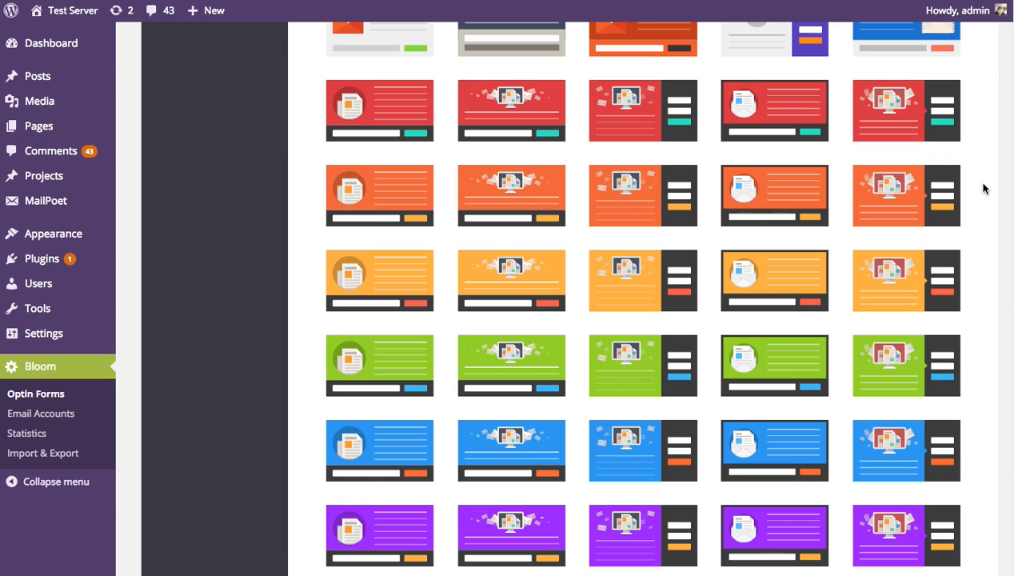
Step: Choose the red template with the centred monitor image, dark form bar and teal button, and proceed to customizing it
scroll(640, 296, "up", 2)
scroll(640, 296, "down", 1)
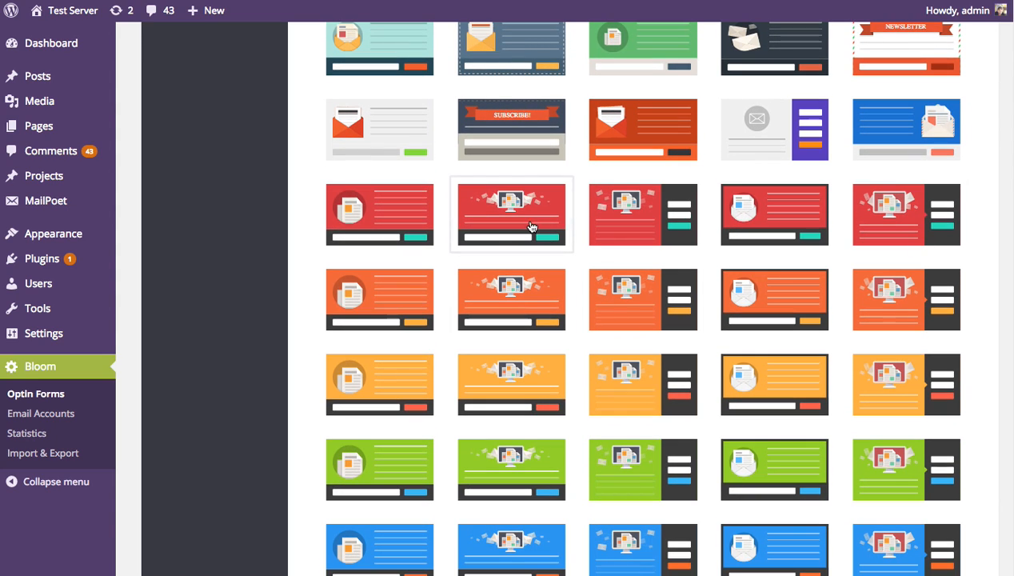
scroll(232, 390, "down", 10)
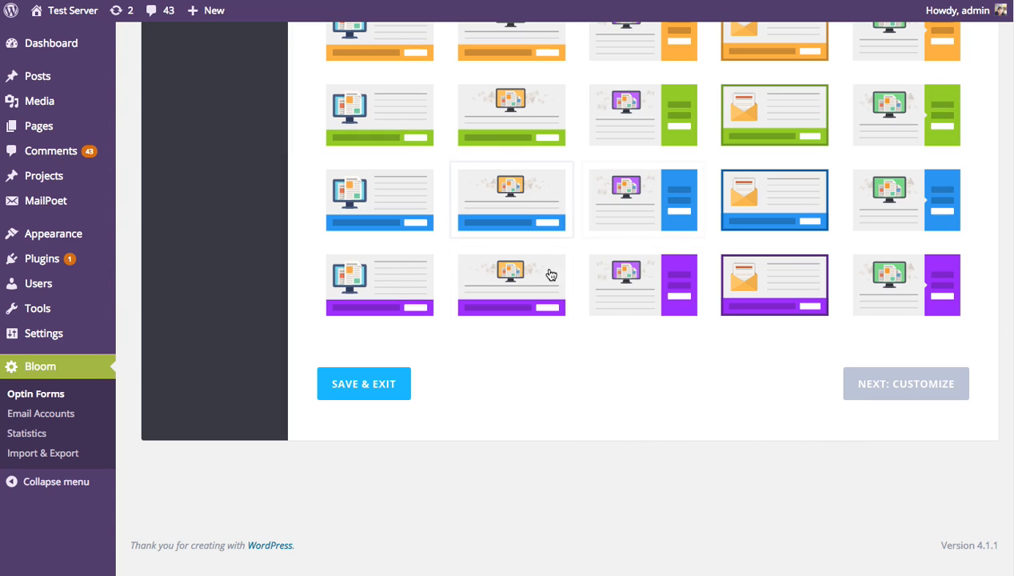
left_click(907, 395)
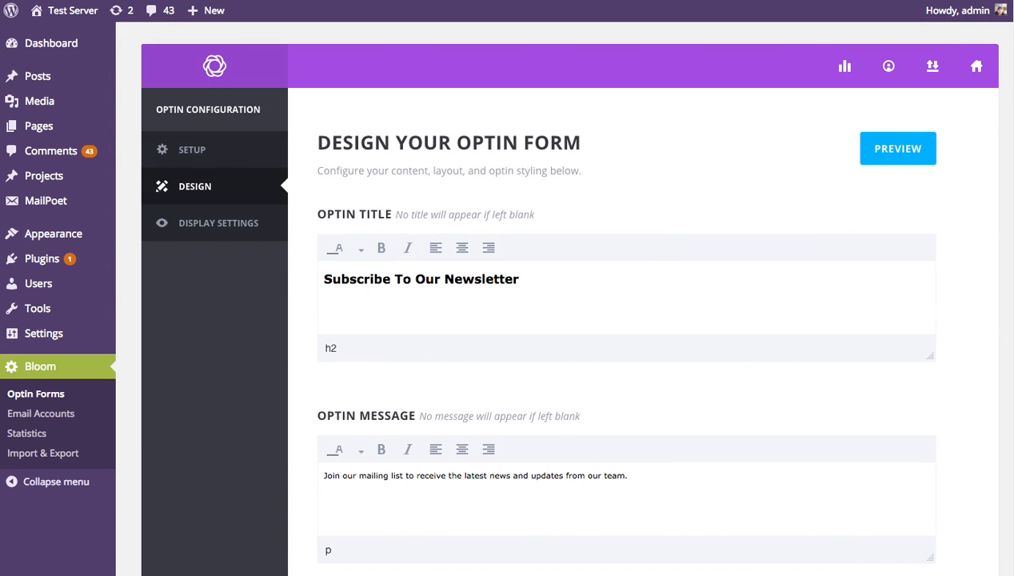
Step: Review the optin's design settings, from title, message and image through styling and form edge to footer text and custom CSS
scroll(566, 320, "down", 3)
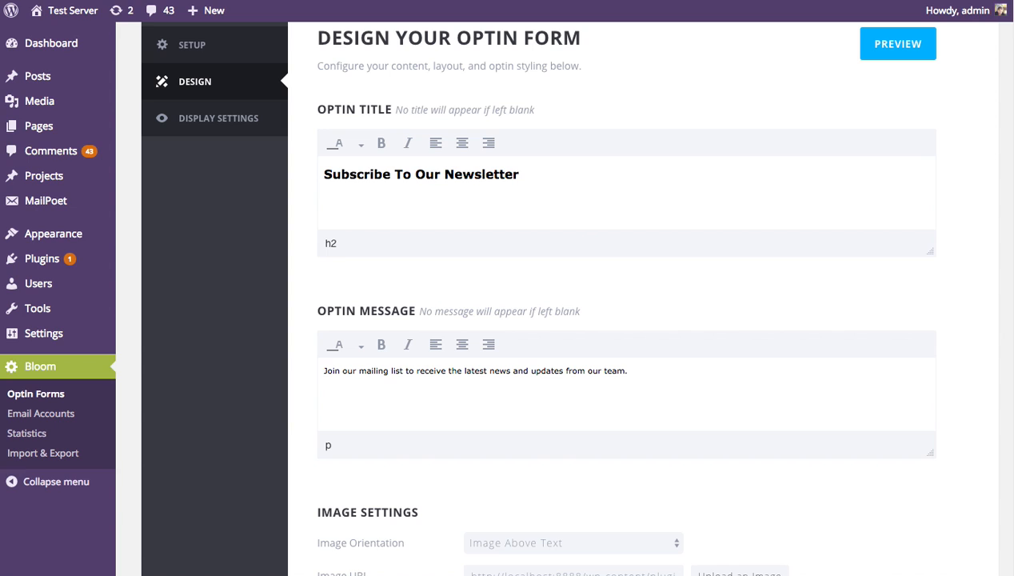
scroll(1011, 182, "down", 10)
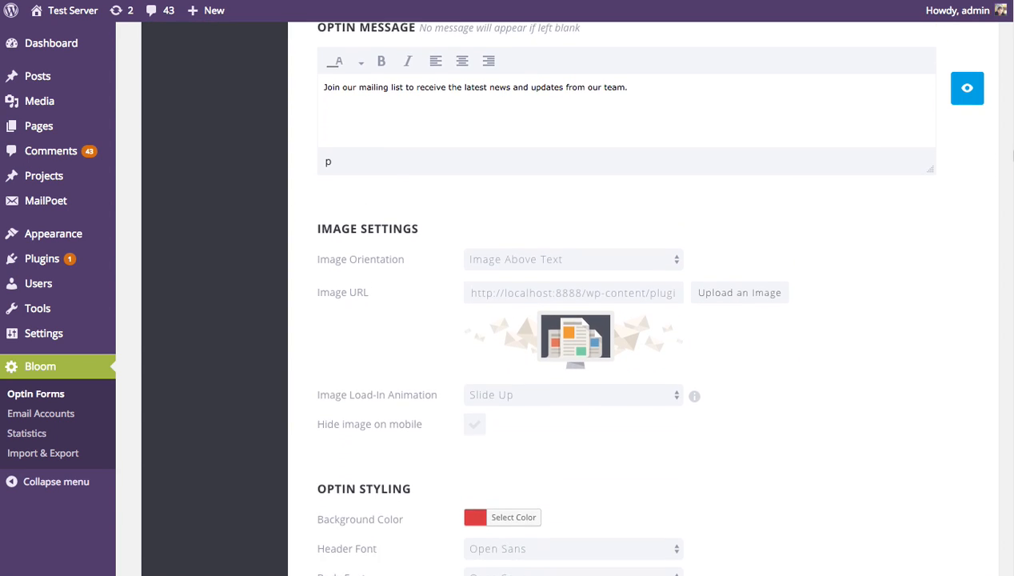
scroll(1011, 182, "down", 7)
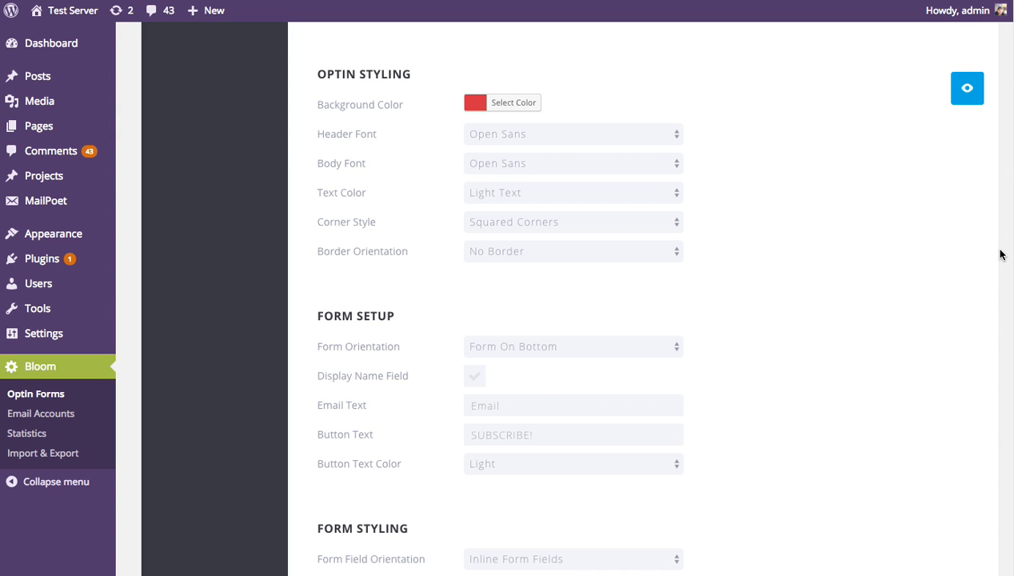
scroll(1000, 254, "down", 6)
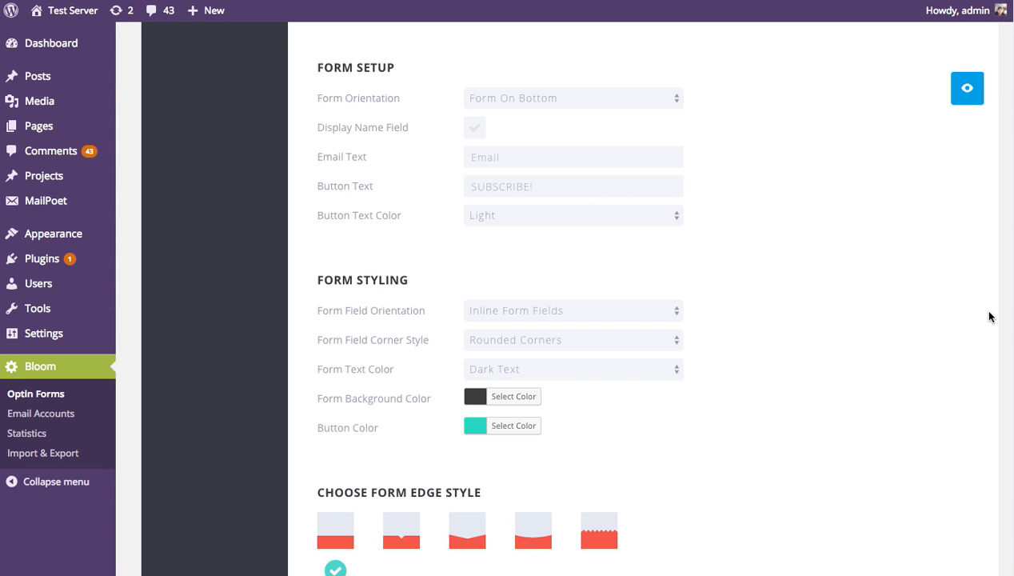
scroll(984, 320, "down", 3)
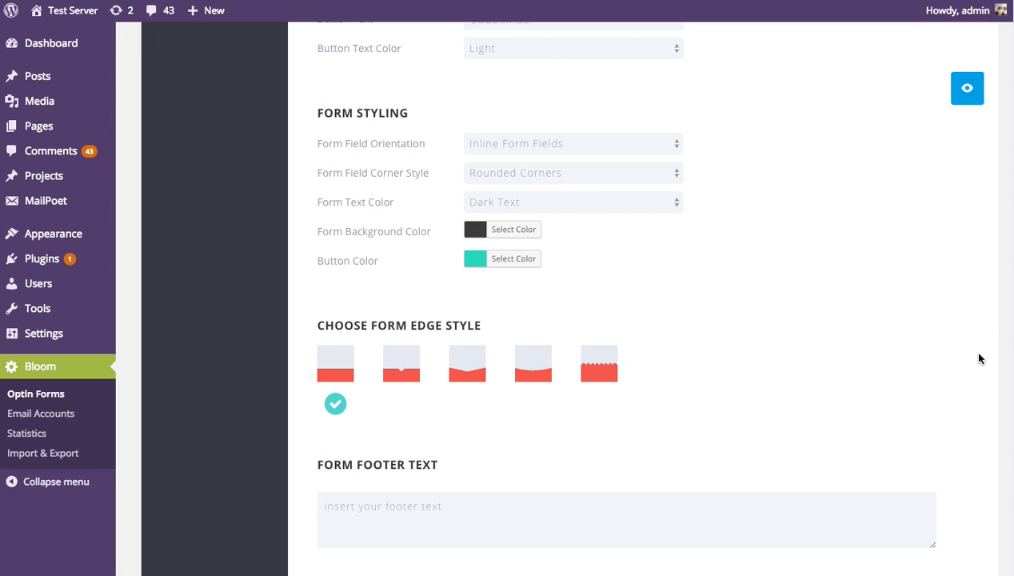
scroll(979, 358, "down", 3)
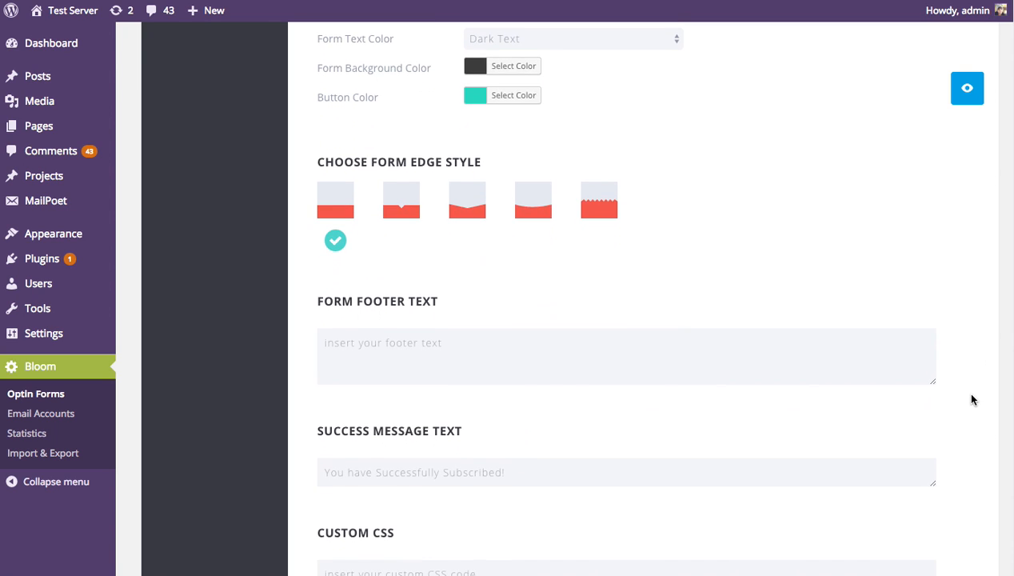
scroll(973, 403, "down", 2)
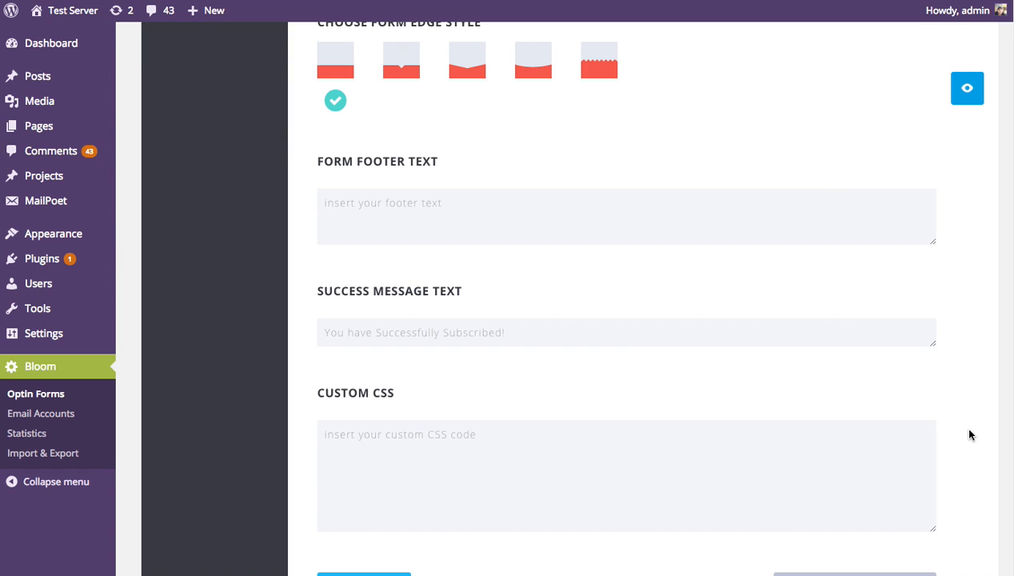
Step: Look over the footer text, success message and custom CSS fields, and preview the optin form's current design
scroll(970, 434, "down", 2)
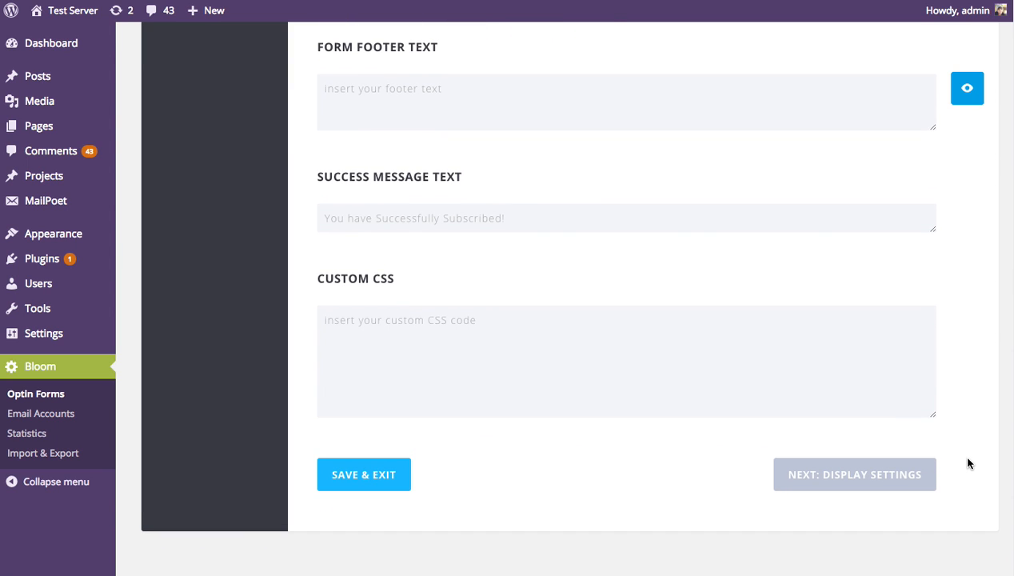
scroll(968, 463, "up", 1)
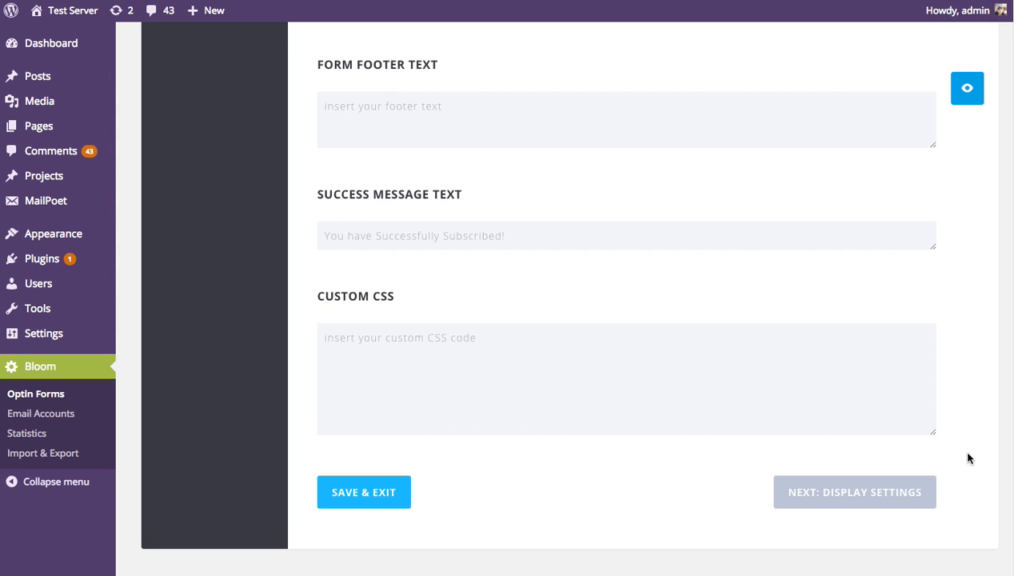
scroll(967, 457, "up", 1)
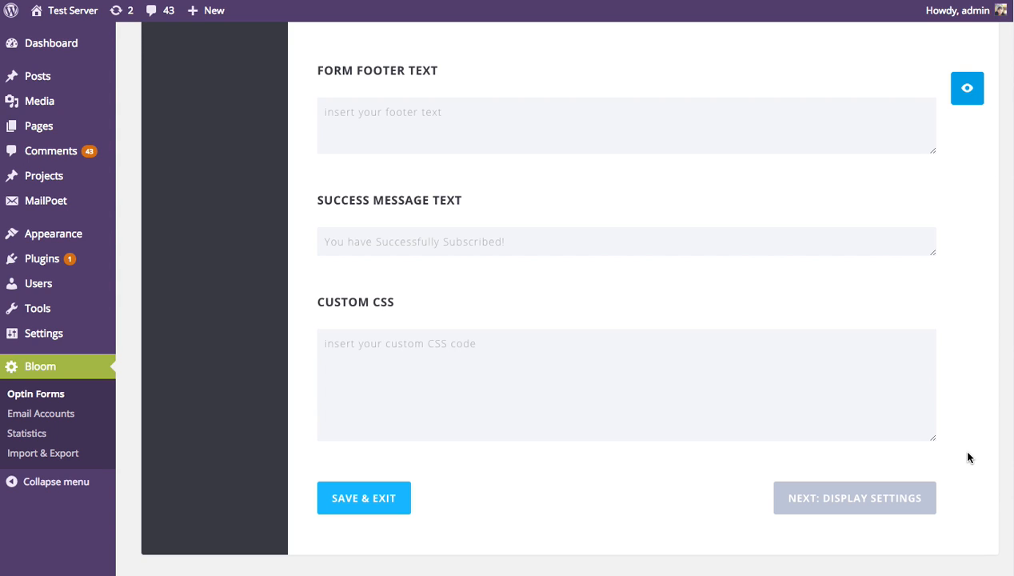
scroll(968, 457, "down", 1)
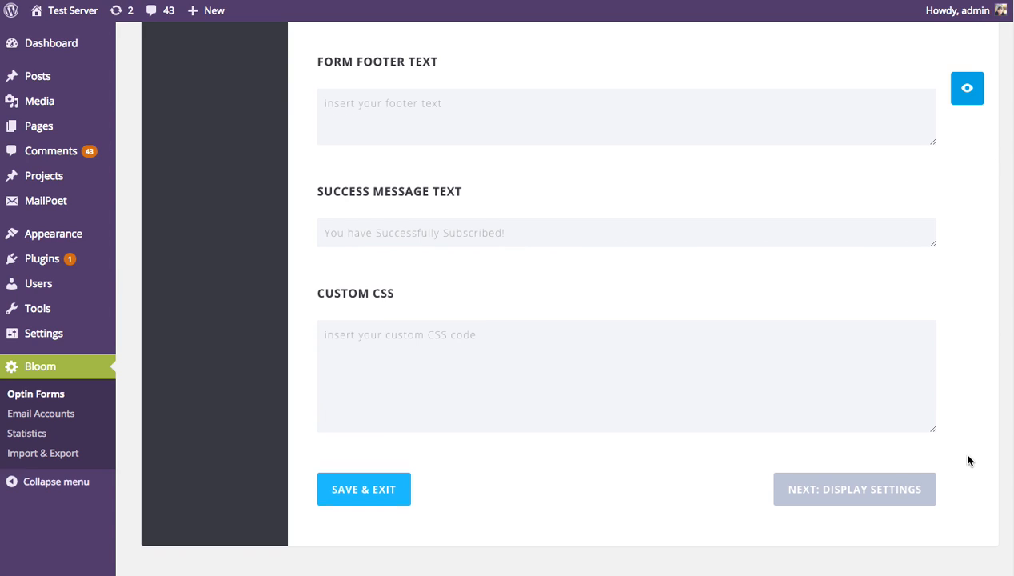
left_click(424, 344)
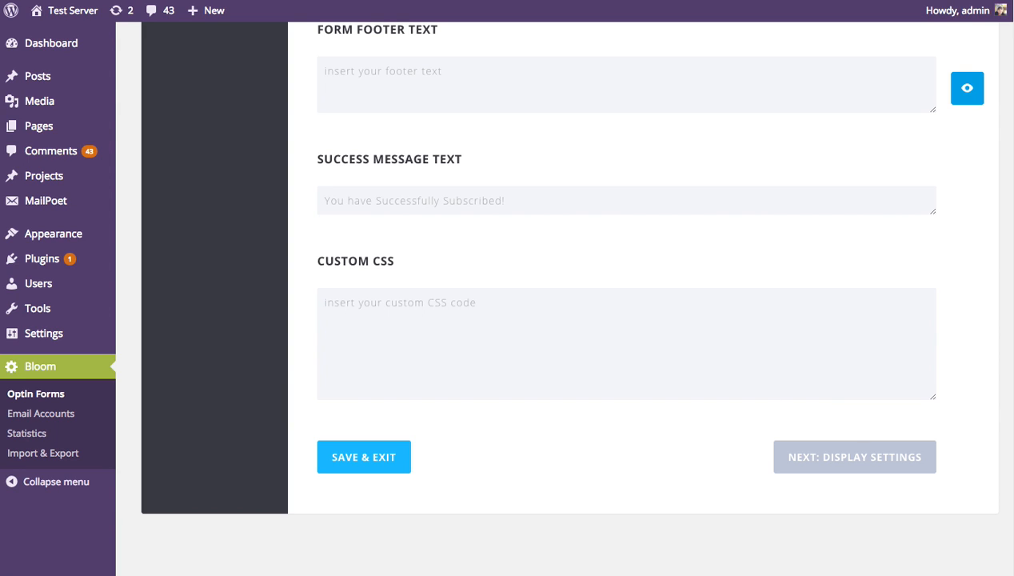
scroll(994, 207, "up", 15)
scroll(994, 206, "up", 10)
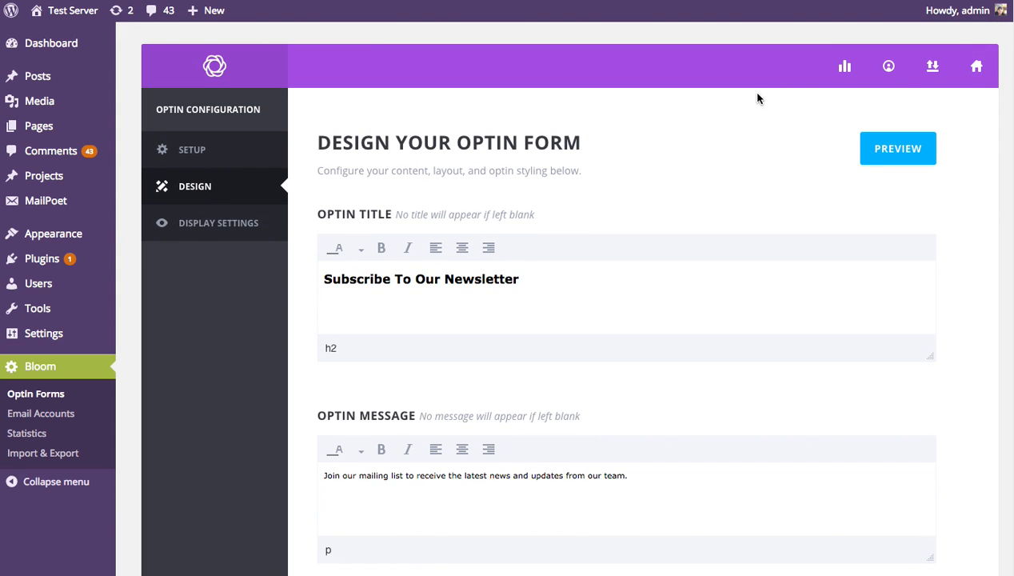
left_click(889, 161)
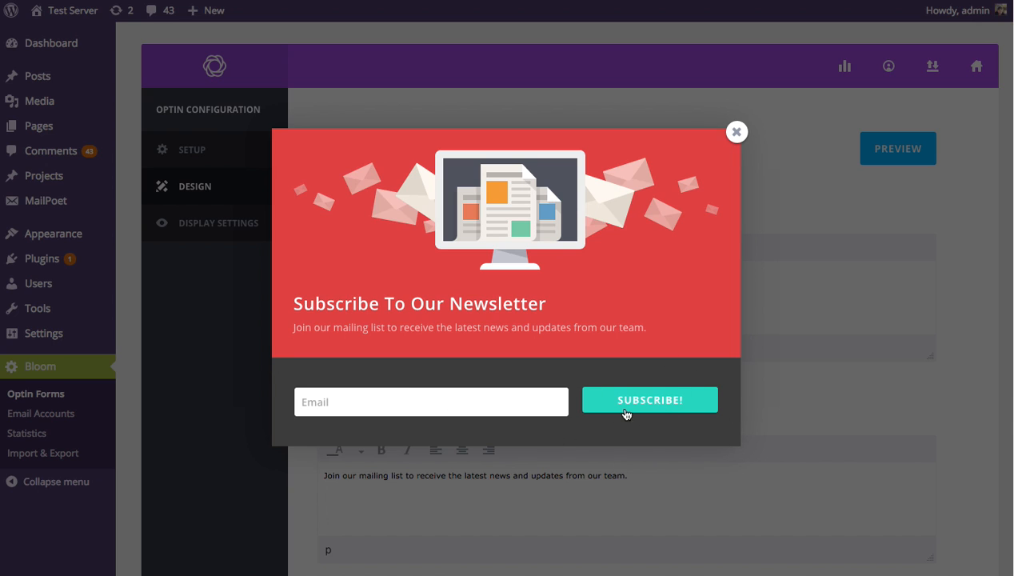
left_click(736, 133)
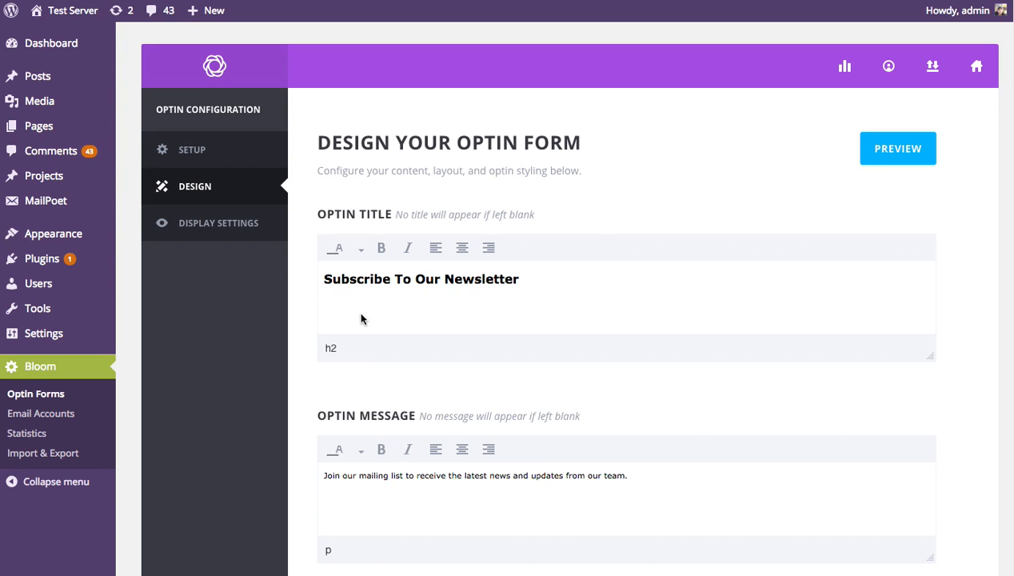
Step: Extend the optin title to "Subscribe To Our Newsletter To Get Access To Our Free Ebook" and check it in the form preview
left_click(369, 278)
left_click(521, 278)
type("To ")
type("Get Access To ")
type("Our Free ")
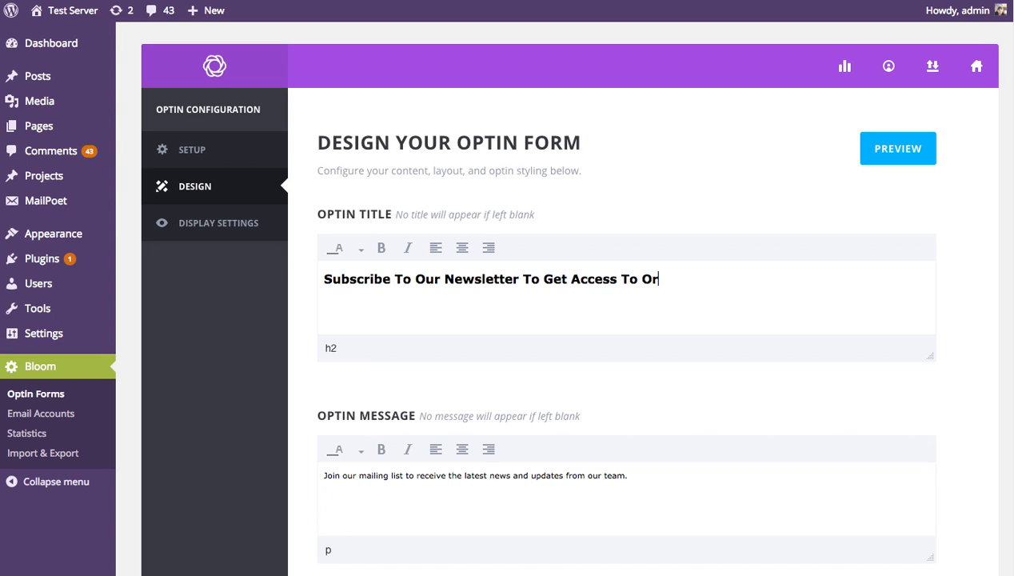
type("Ebook")
left_click(476, 475)
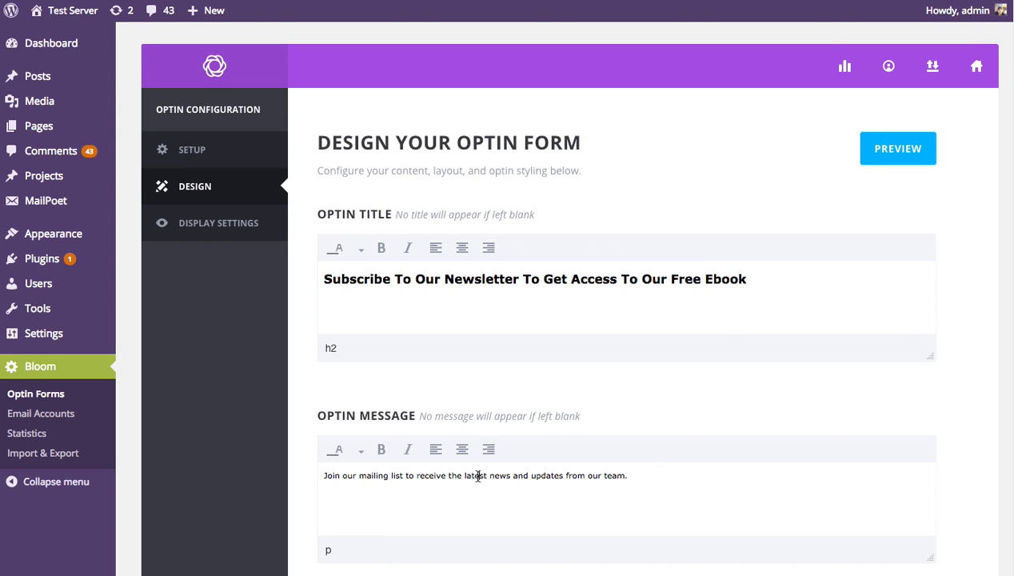
left_click(907, 151)
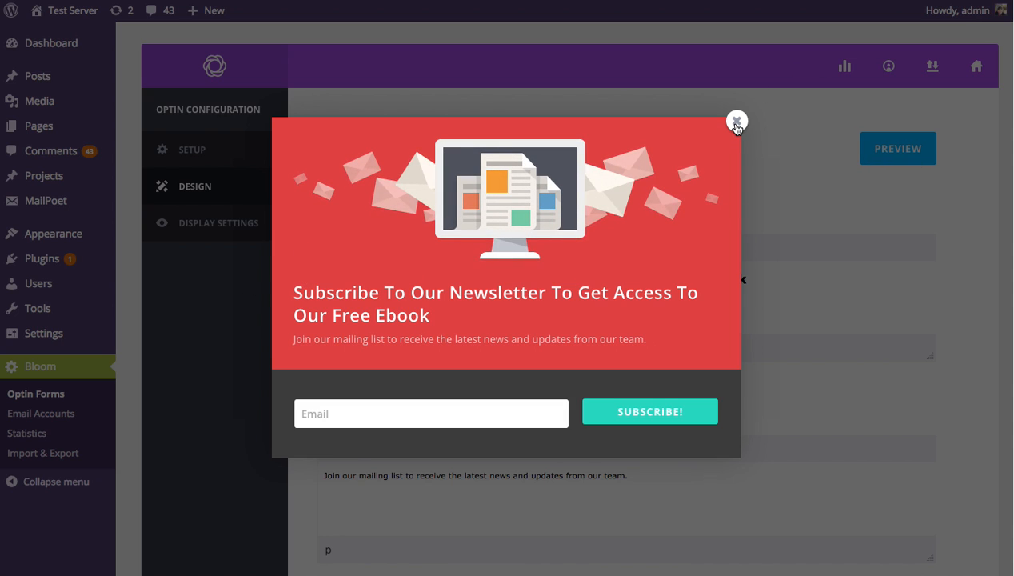
left_click(736, 122)
Step: Try the Image Below Text orientation for the optin image and check it in the form preview
scroll(952, 207, "down", 5)
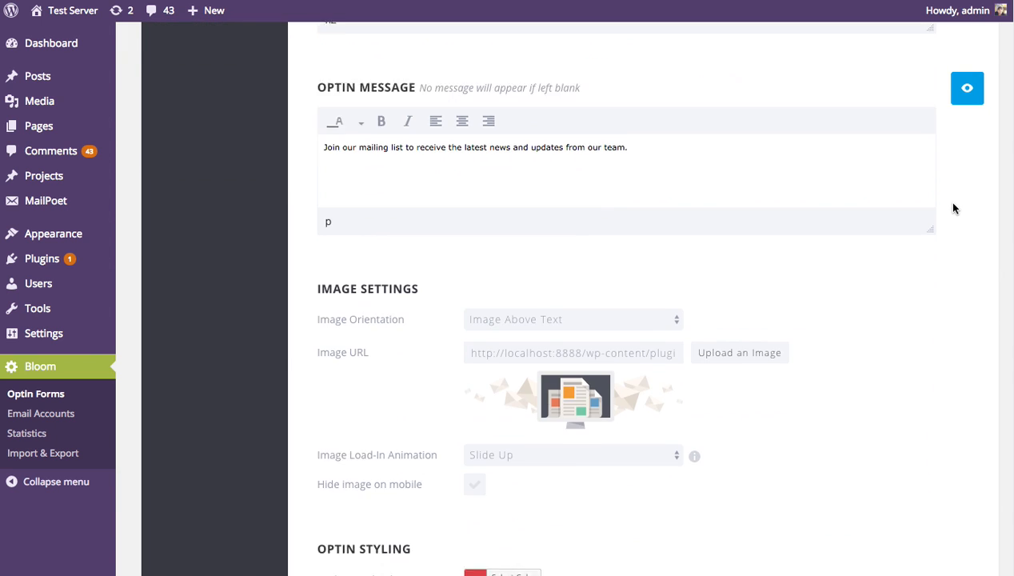
scroll(952, 208, "down", 3)
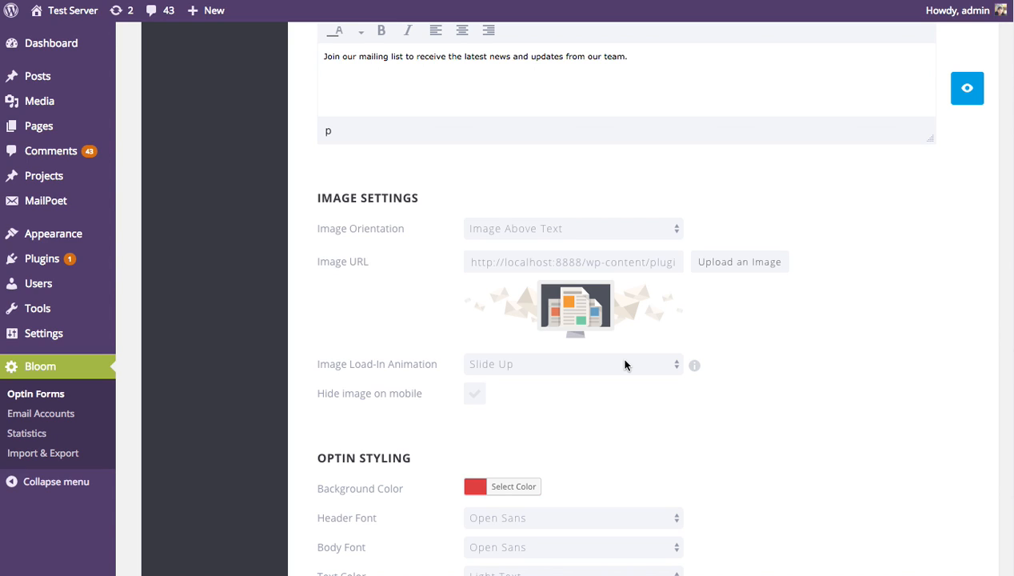
left_click(474, 394)
left_click(533, 230)
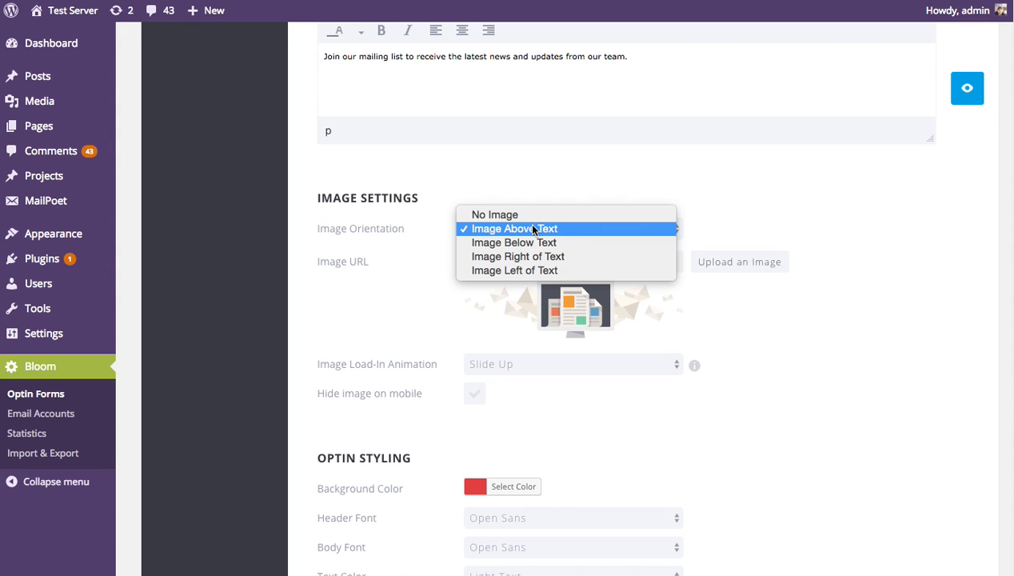
left_click(513, 242)
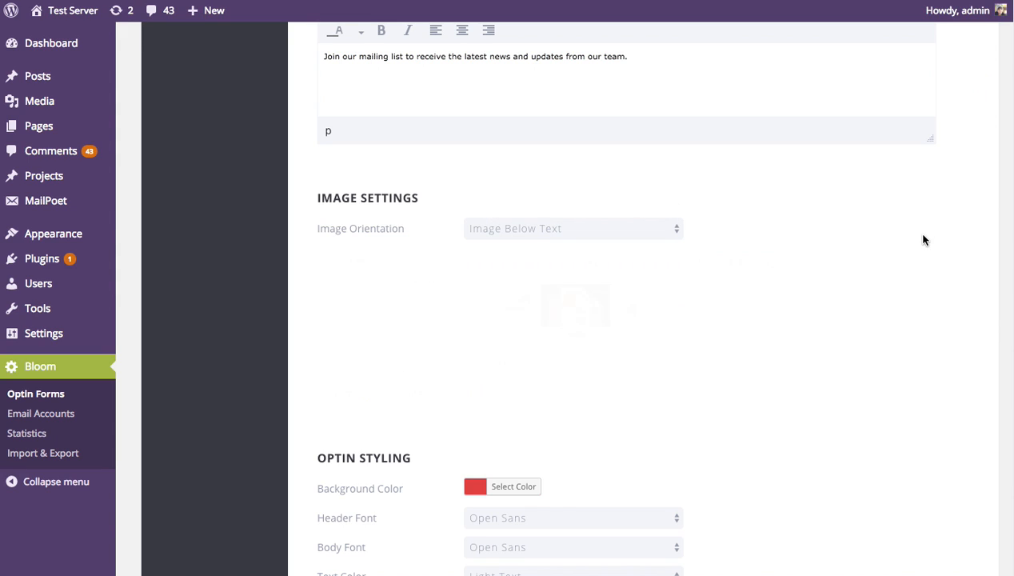
scroll(951, 150, "down", 1)
scroll(949, 155, "up", 1)
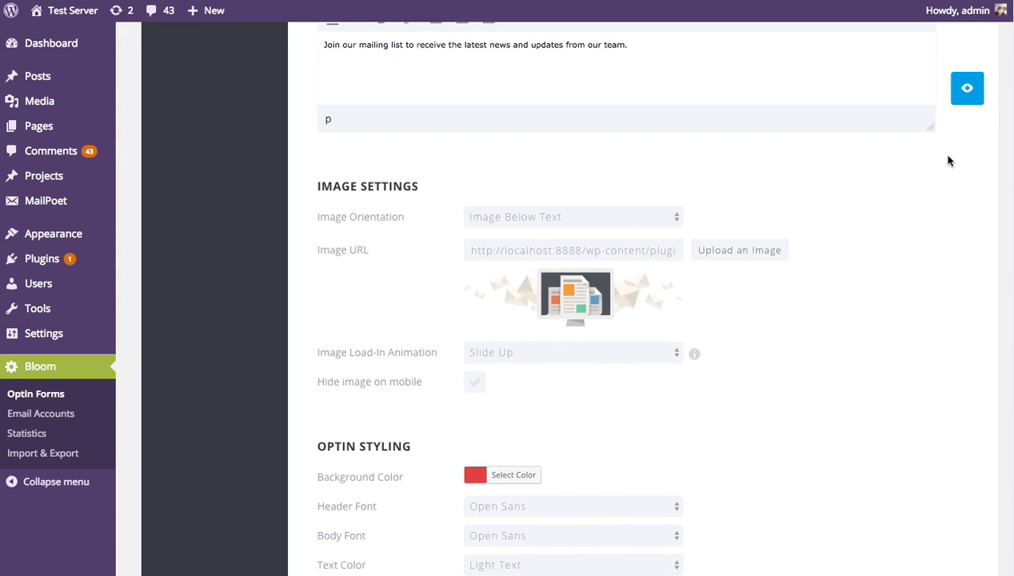
left_click(963, 94)
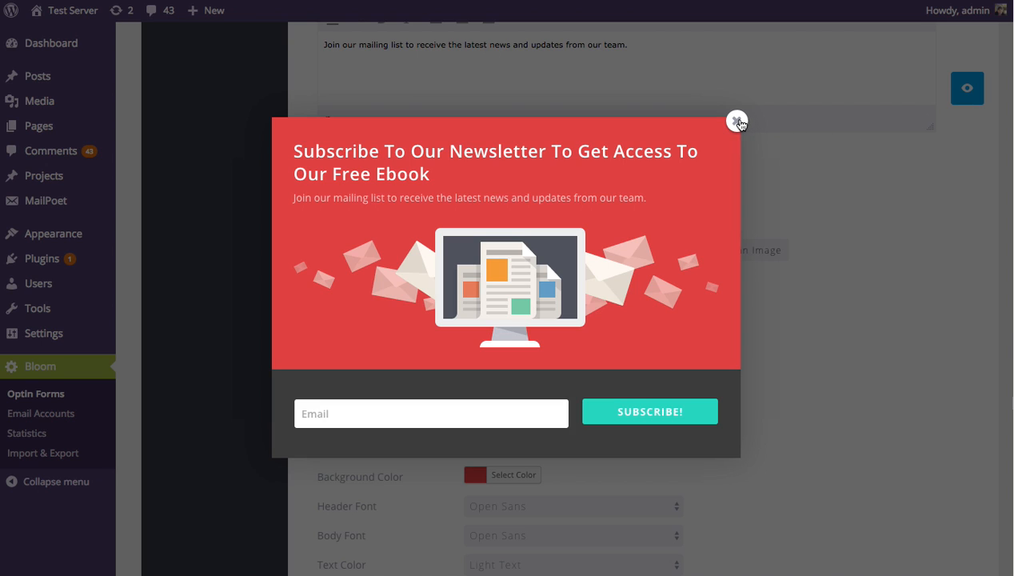
left_click(737, 122)
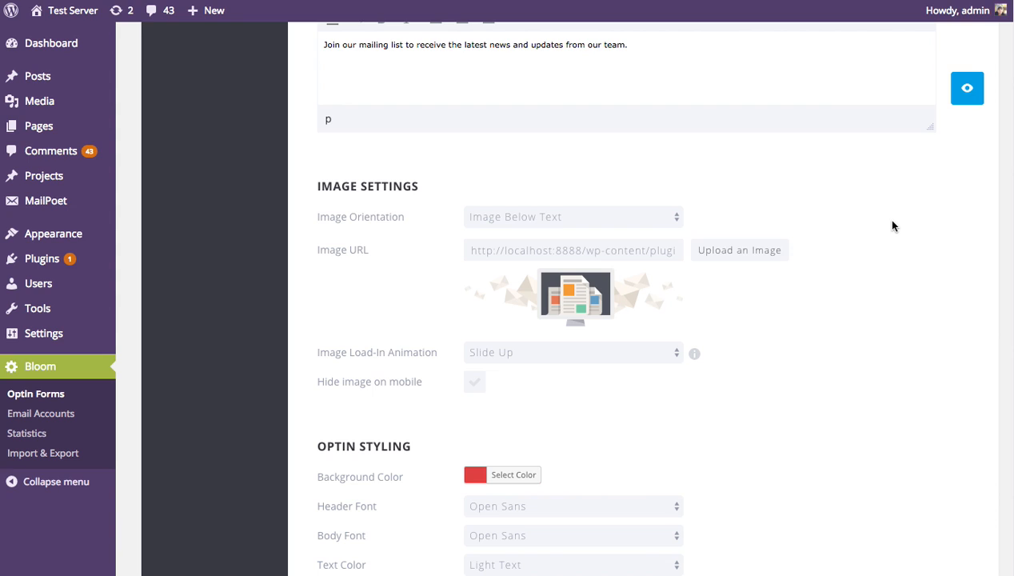
Step: Set the optin image orientation to Image Right of Text and preview the resulting layout
left_click(600, 217)
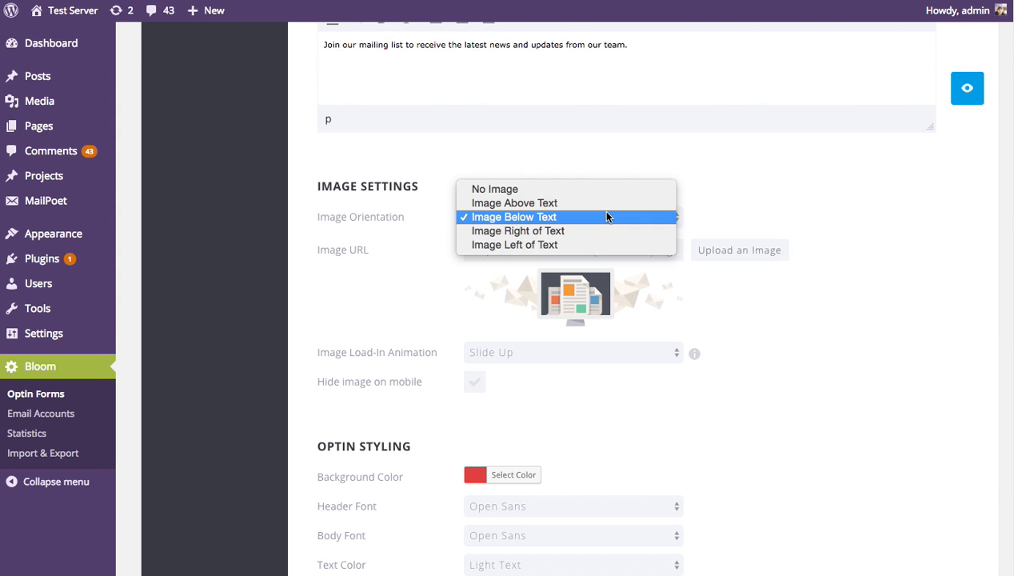
left_click(594, 231)
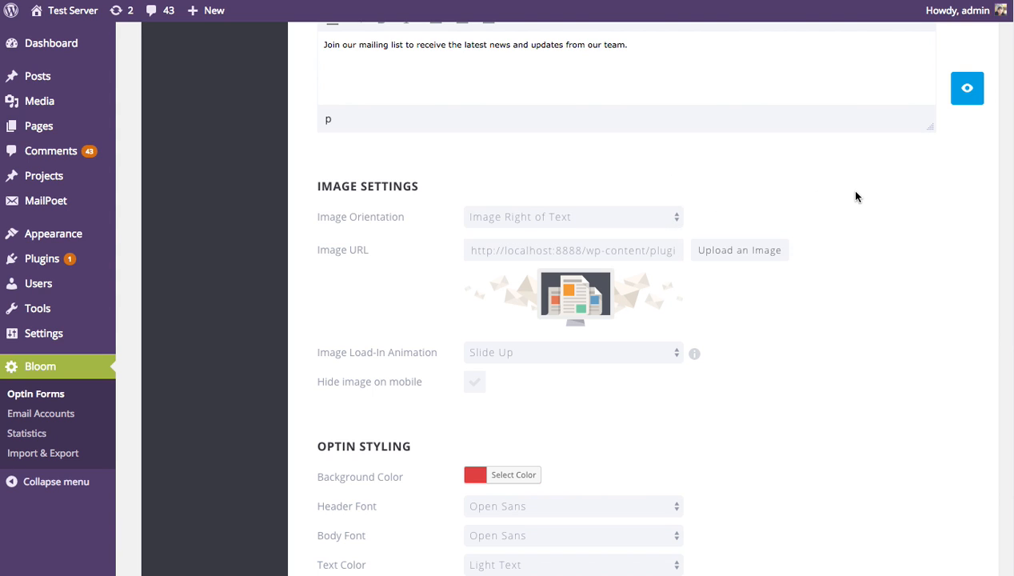
left_click(967, 88)
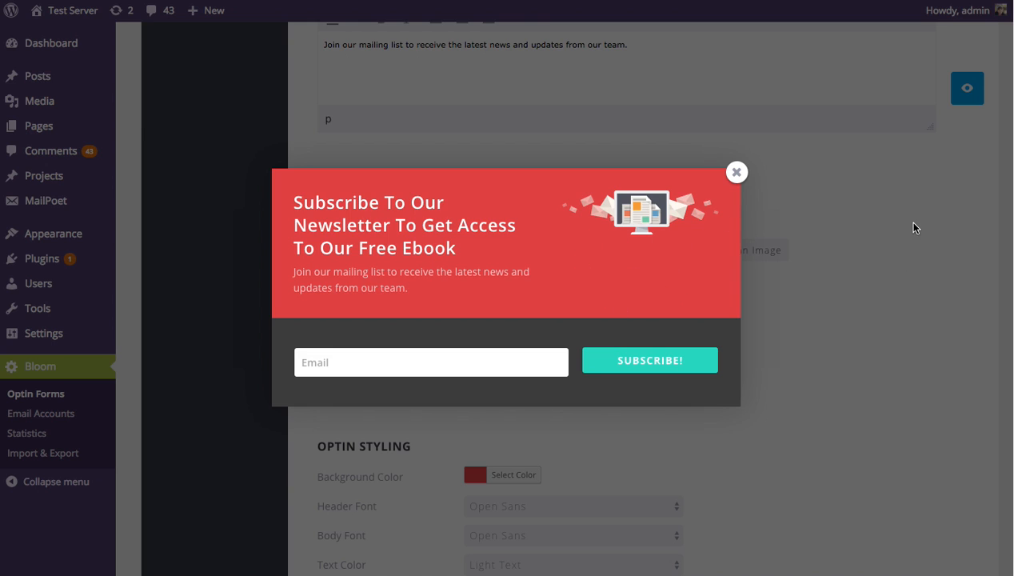
left_click(737, 172)
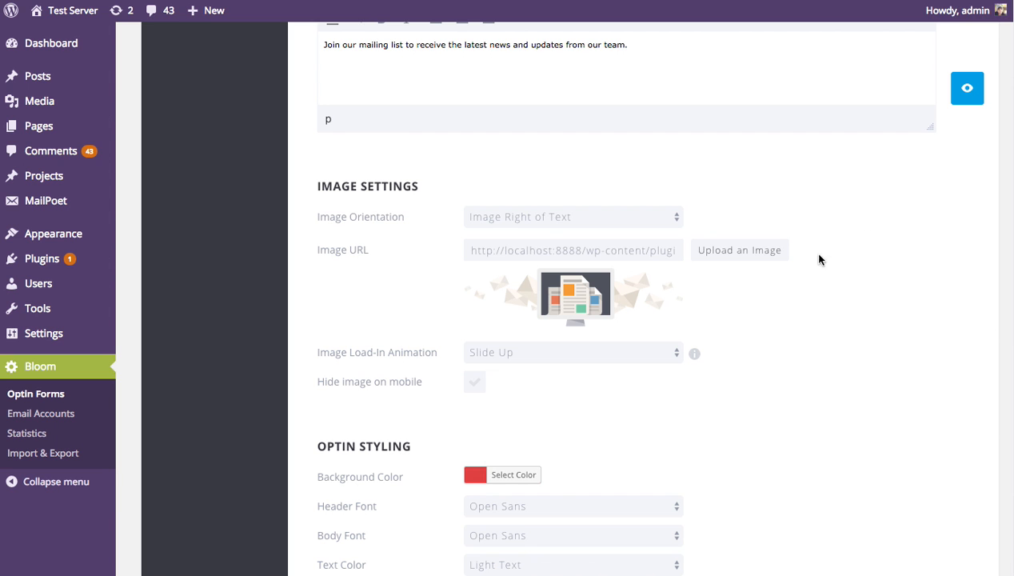
Step: Replace the optin image with premade-image-05.svg from the media library and preview the form
left_click(766, 254)
left_click(88, 163)
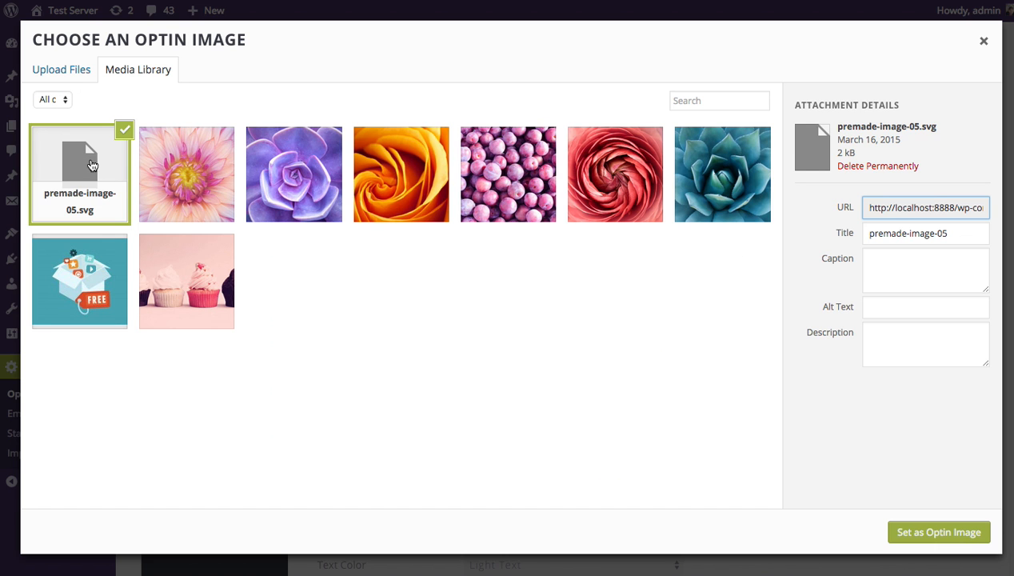
left_click(935, 534)
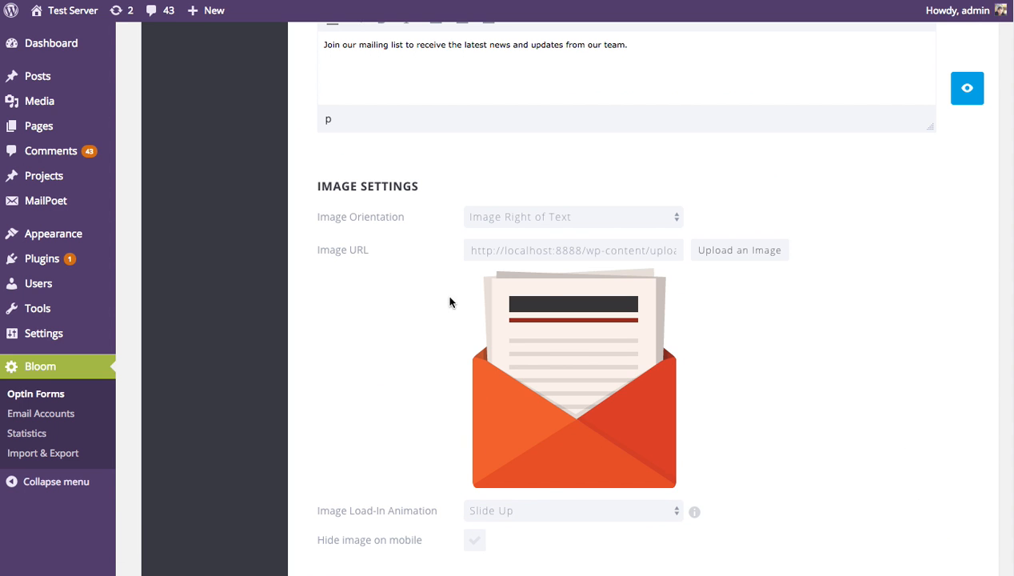
left_click(960, 97)
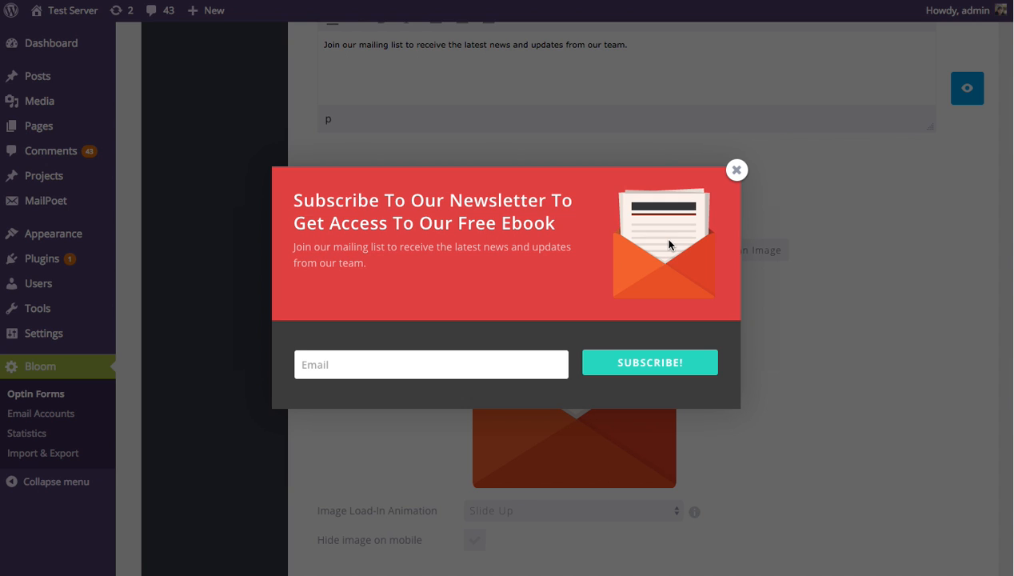
left_click(736, 170)
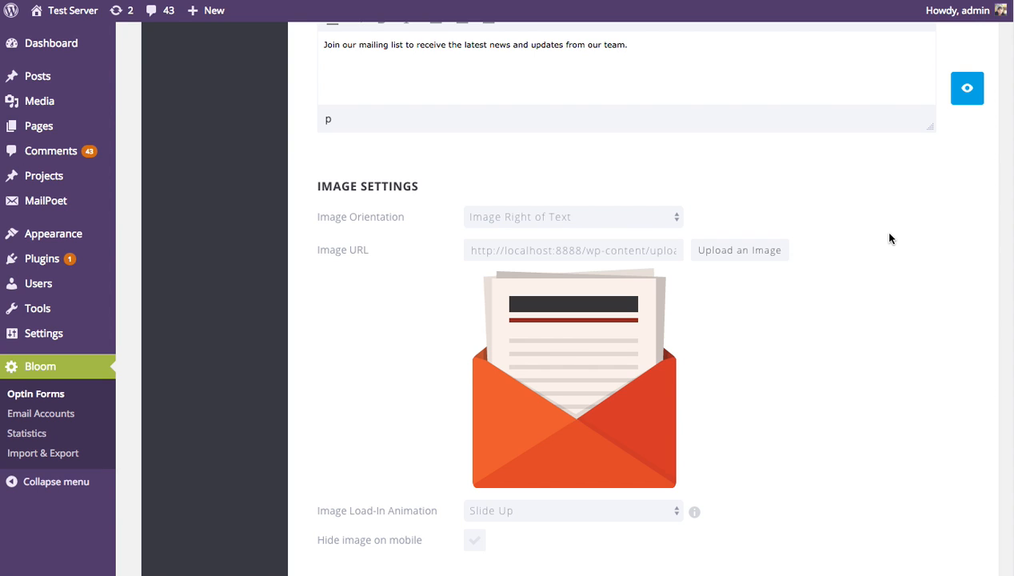
Step: Set the image load-in animation to Flip and play it in the form preview
scroll(883, 226, "down", 3)
scroll(881, 231, "up", 2)
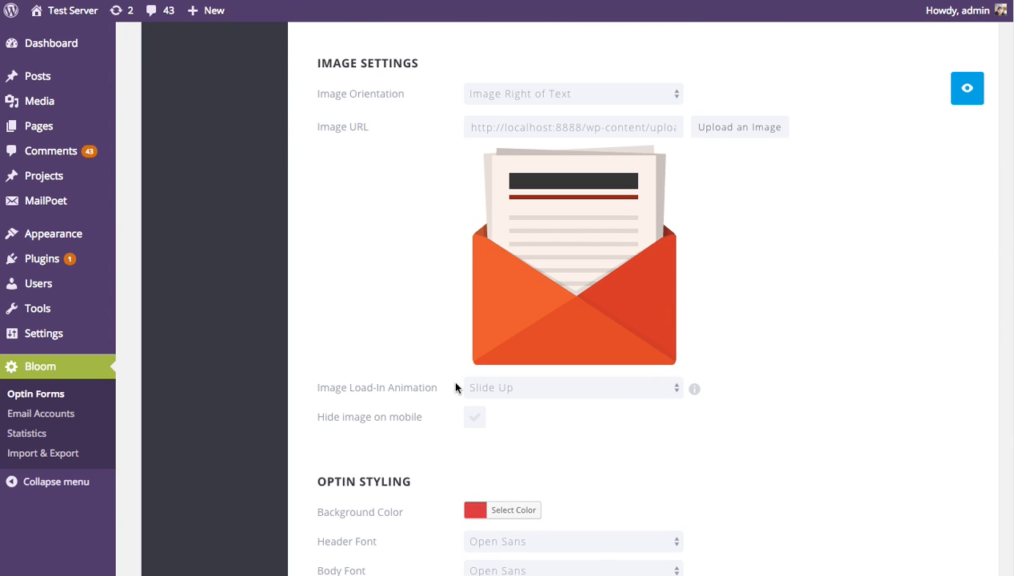
left_click(550, 387)
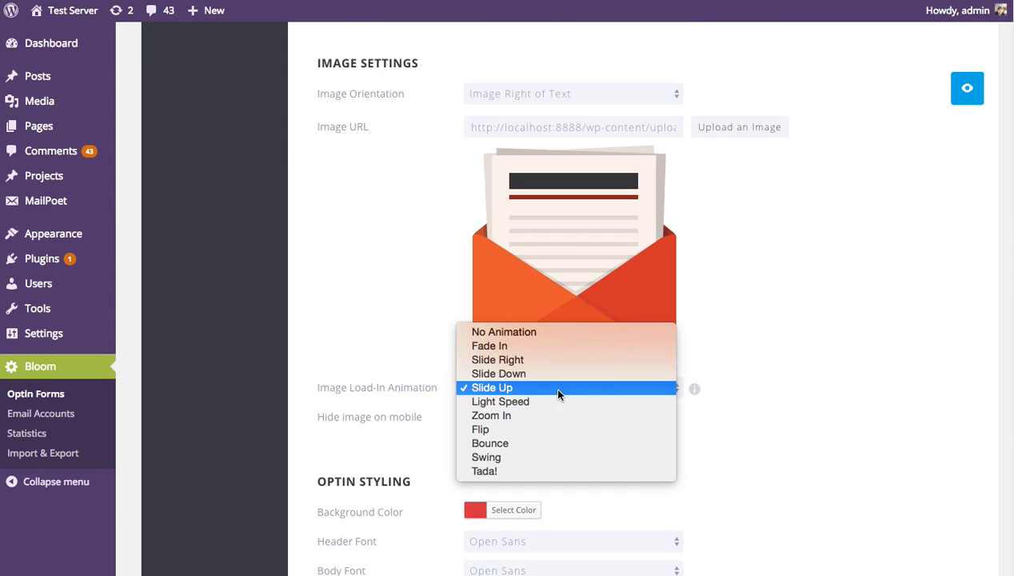
left_click(538, 432)
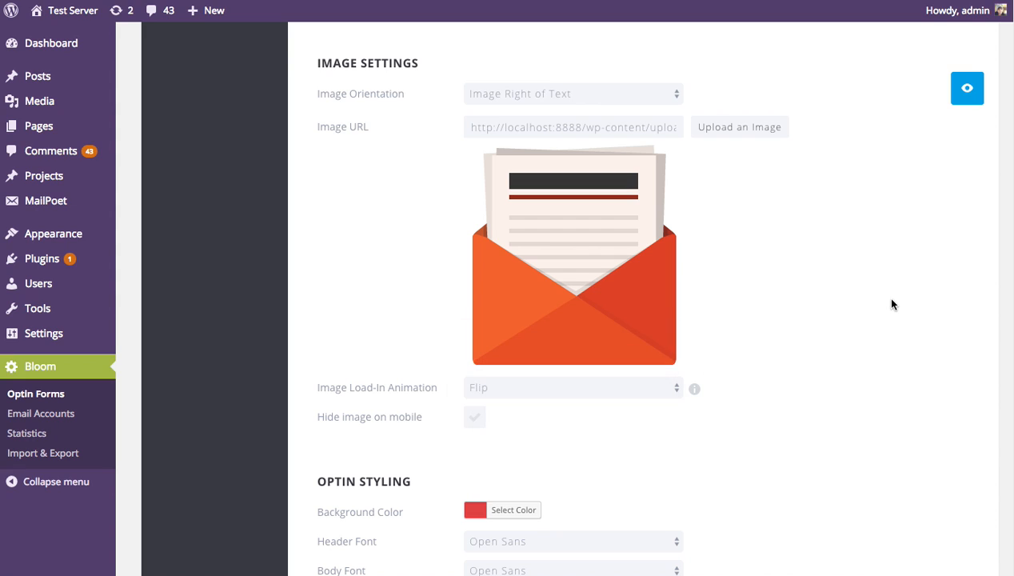
left_click(967, 95)
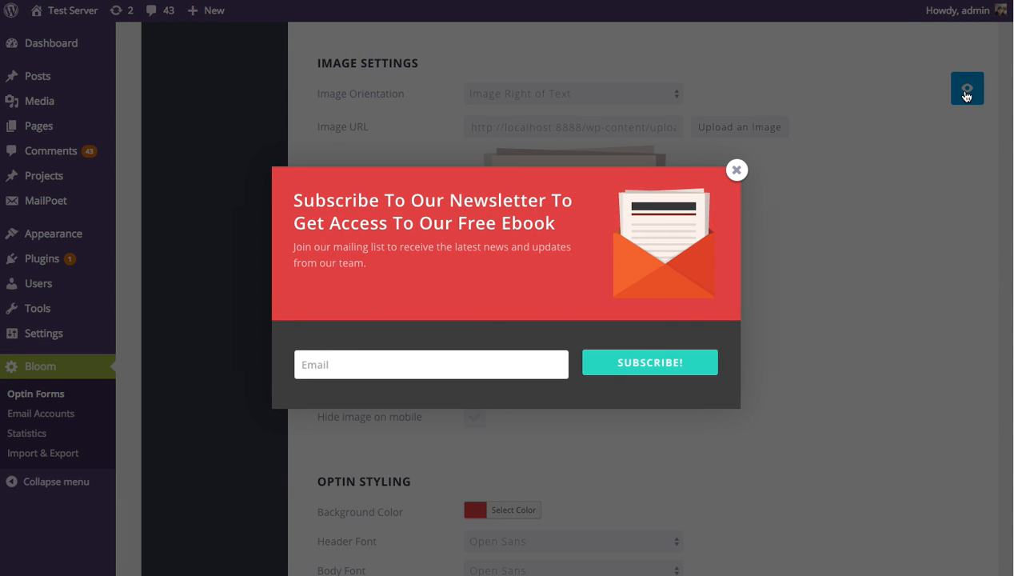
left_click(737, 170)
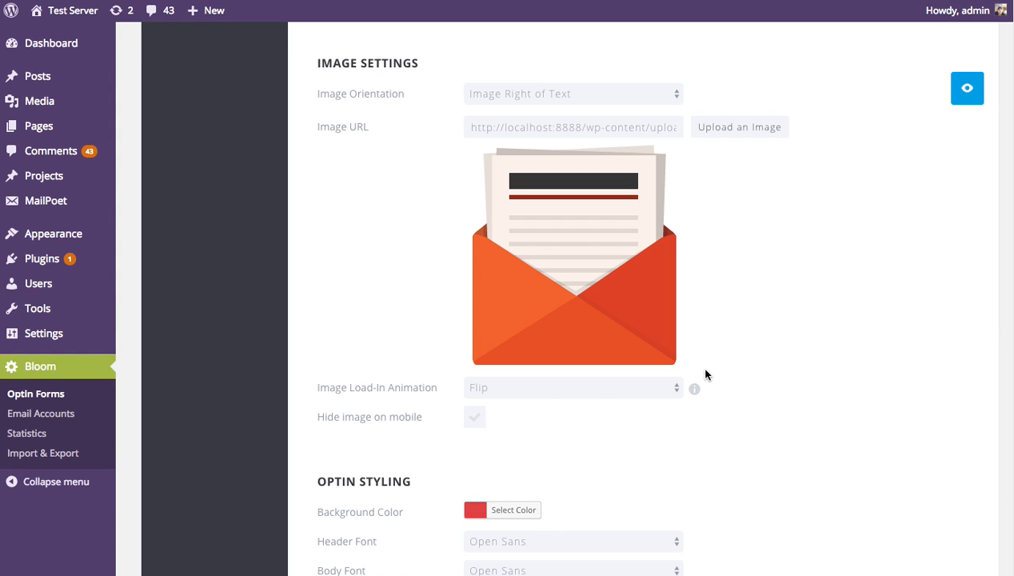
Step: Go to the optin styling options and preview the form before changing its colors
scroll(792, 322, "down", 3)
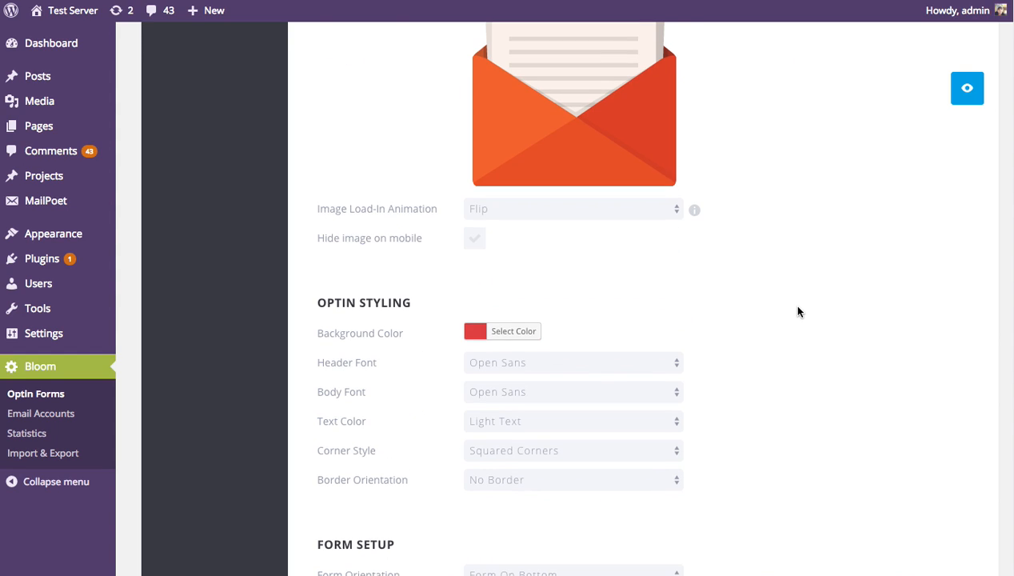
scroll(792, 283, "down", 5)
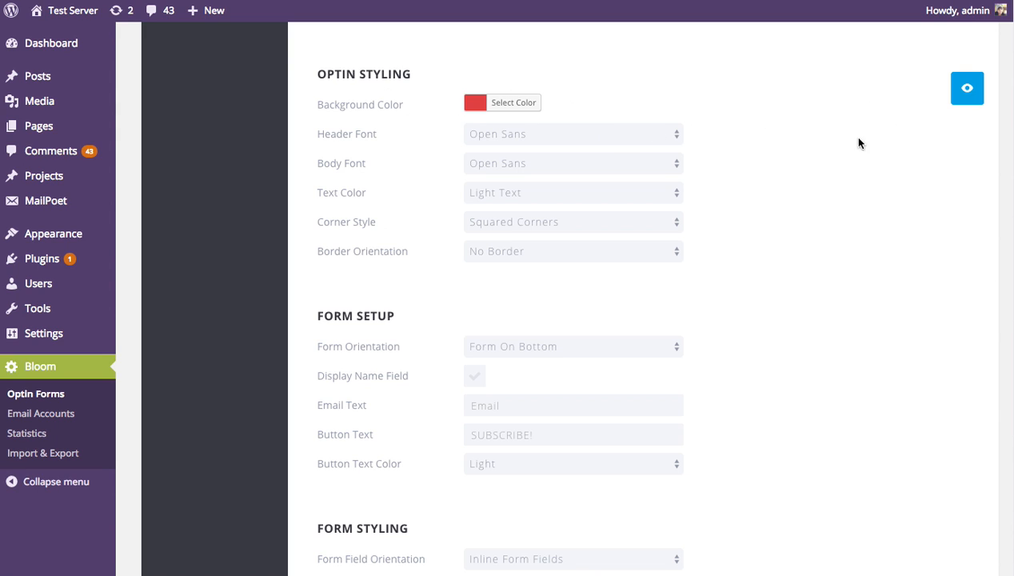
left_click(967, 99)
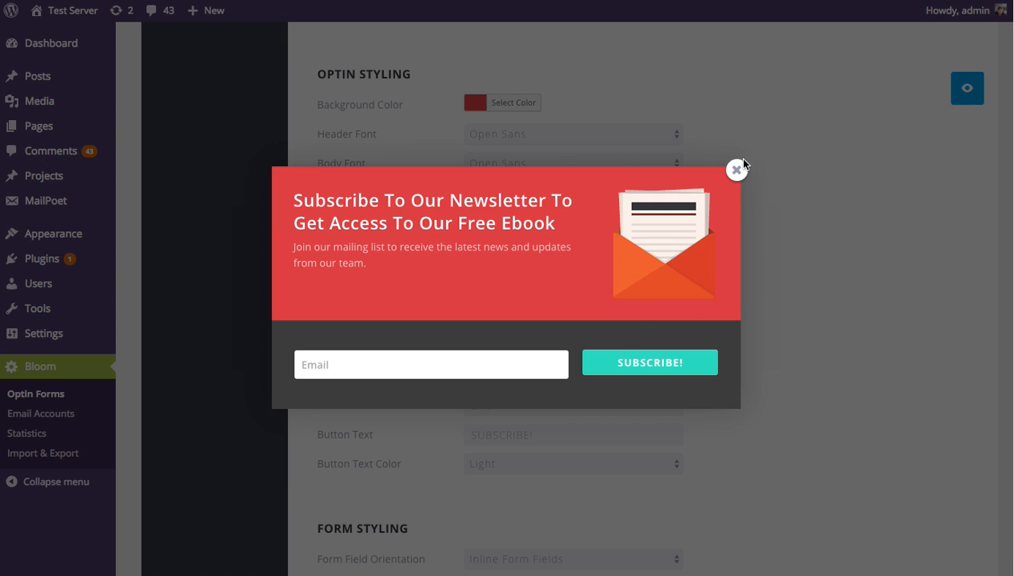
left_click(737, 169)
Step: Set the optin background color to white and check it in the form preview
left_click(502, 103)
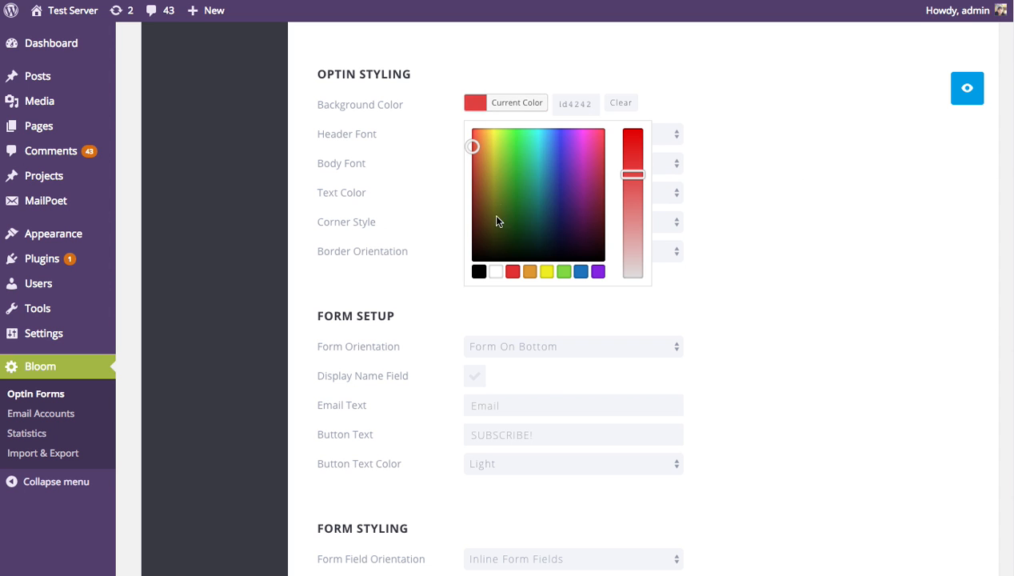
left_click(496, 272)
left_click(768, 256)
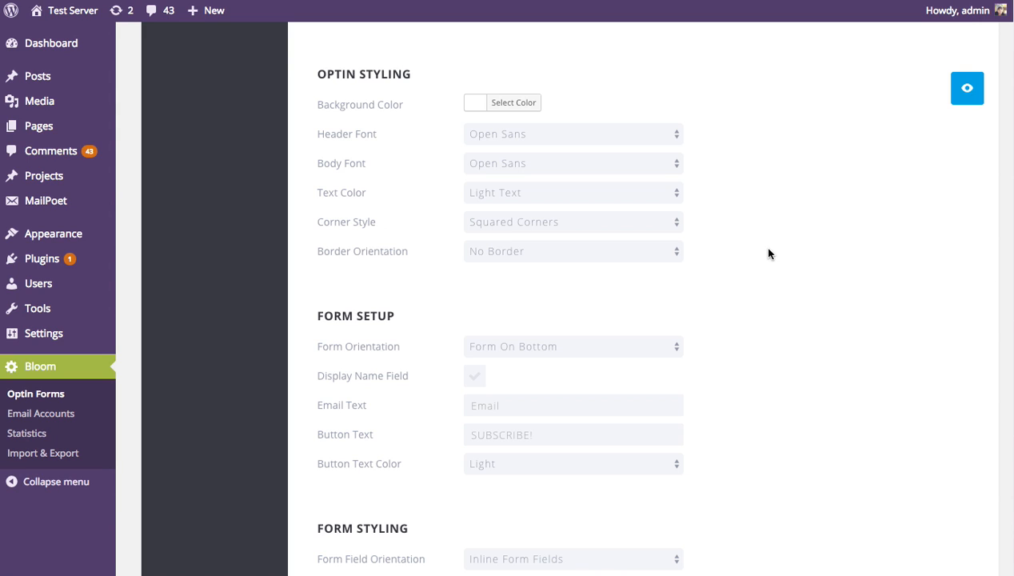
left_click(967, 104)
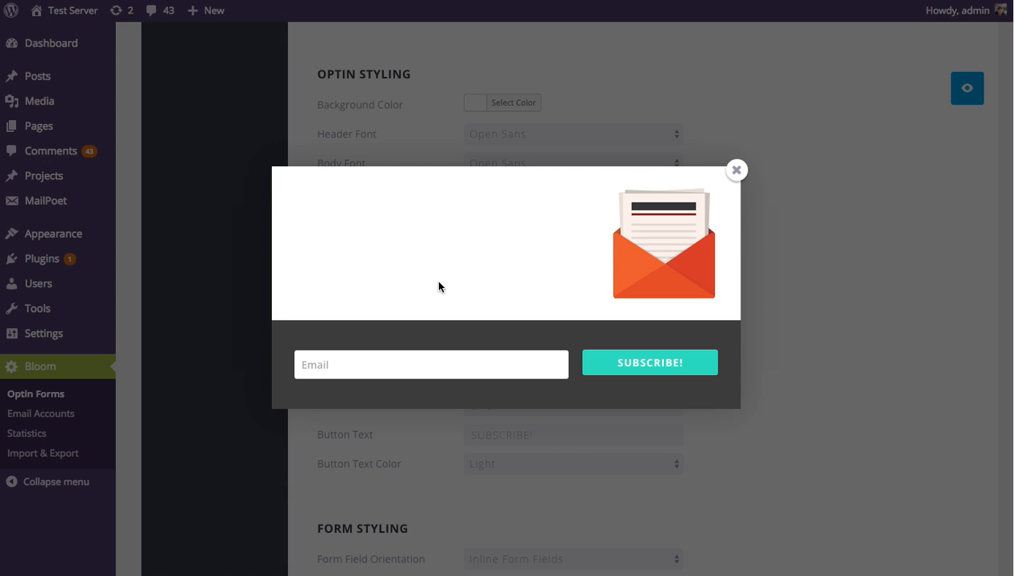
left_click(737, 170)
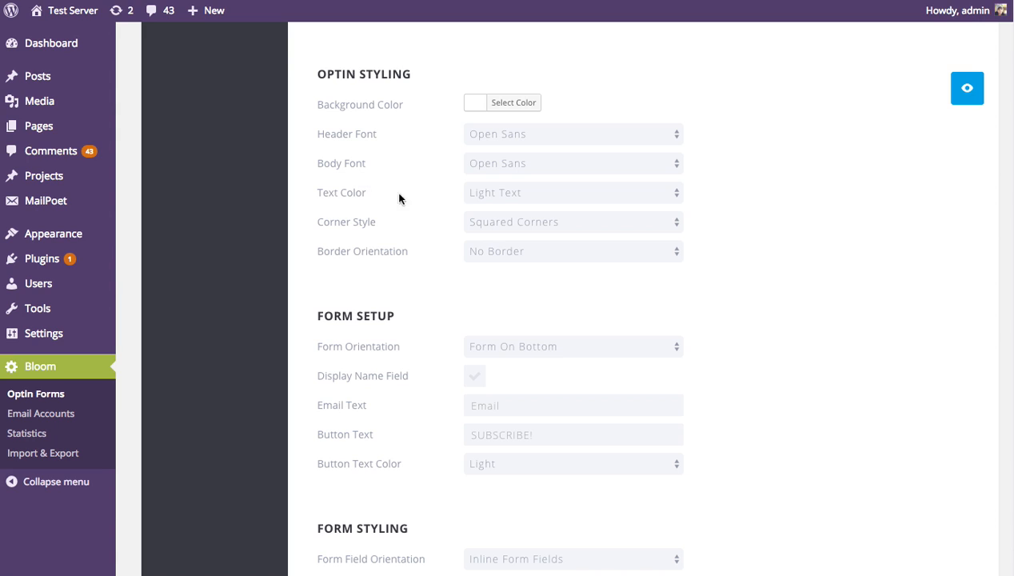
Step: Set the optin text color to Dark Text and preview the form
left_click(511, 194)
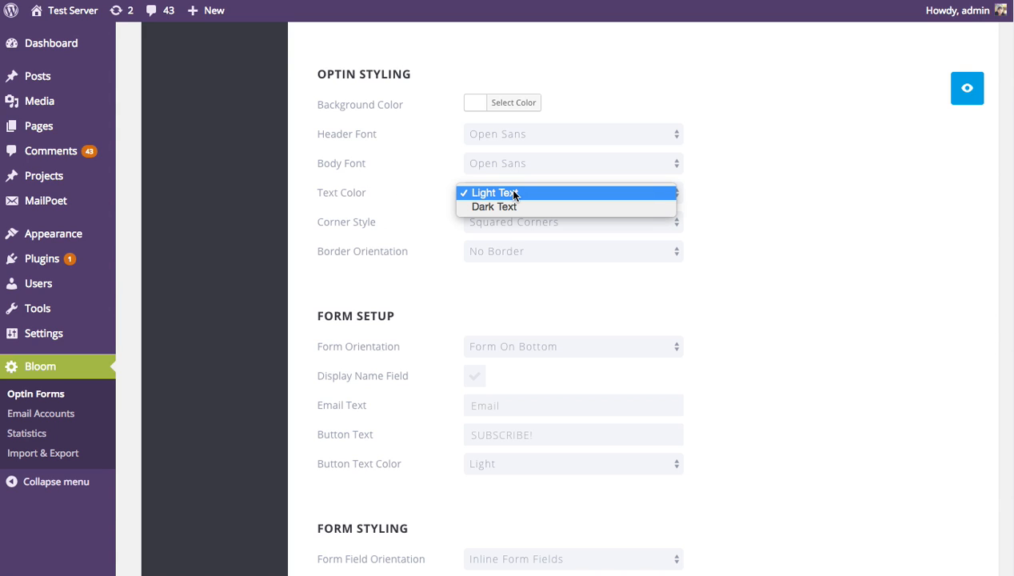
left_click(501, 206)
left_click(972, 91)
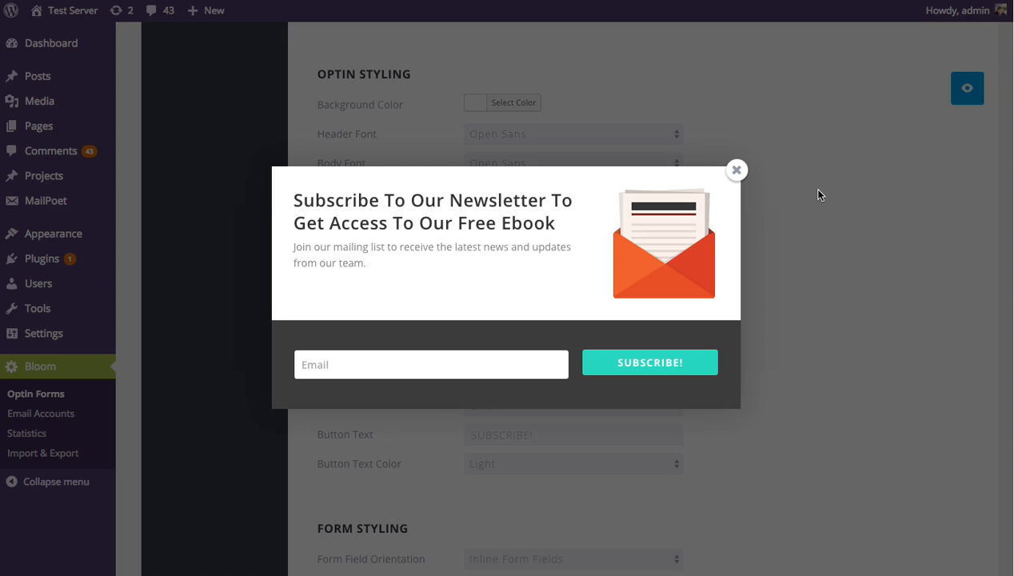
left_click(737, 171)
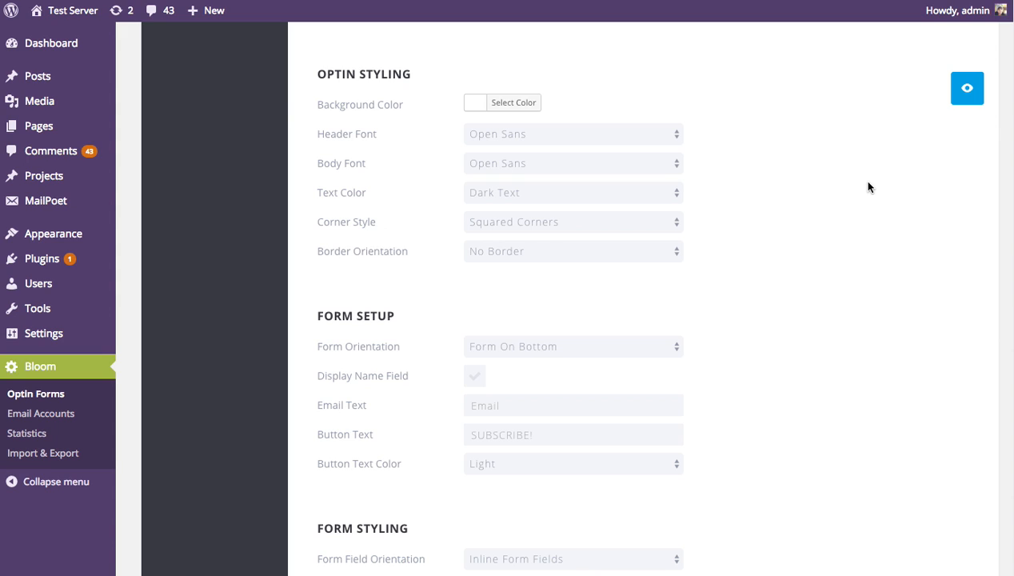
Step: Try the Rounded Corners style in the form preview and return the corner style to Squared Corners
left_click(618, 222)
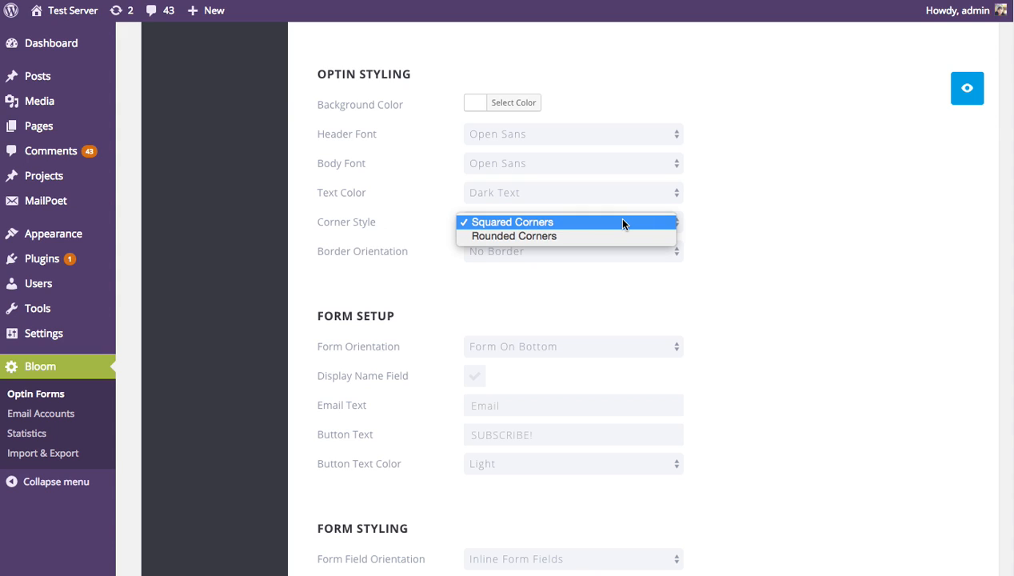
left_click(592, 236)
left_click(956, 97)
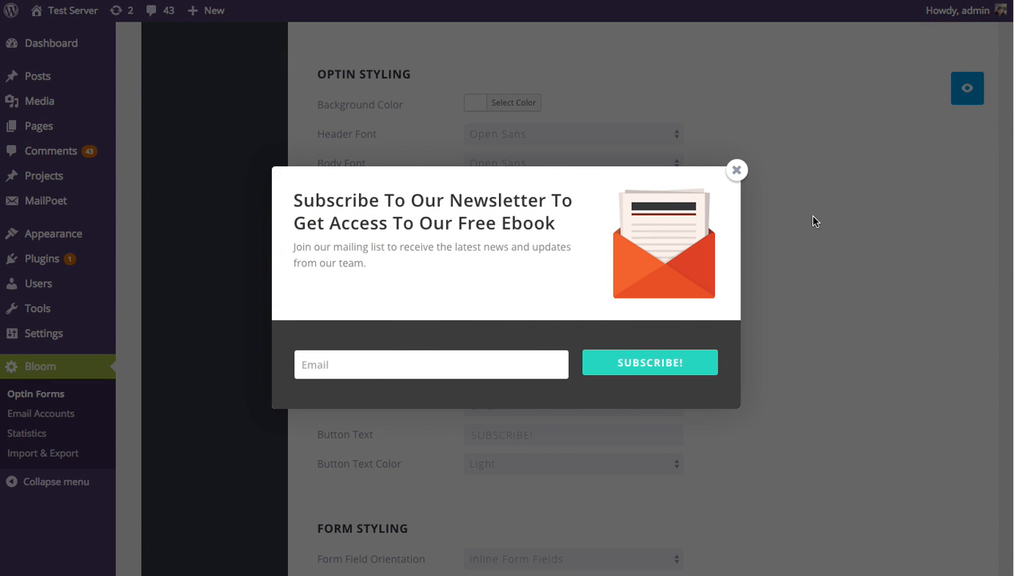
left_click(735, 171)
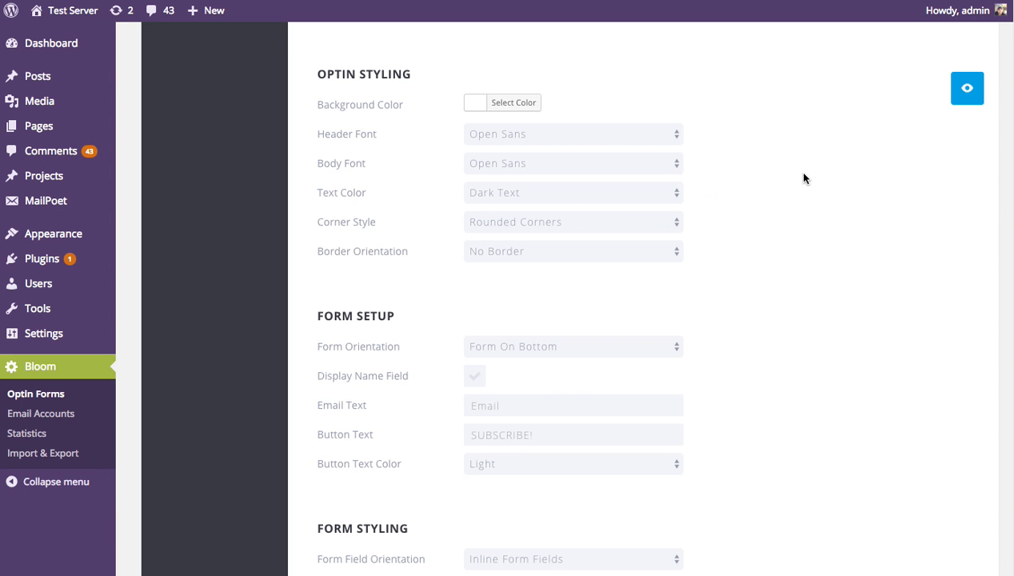
left_click(520, 228)
left_click(521, 210)
Step: Try a red Full Border around the optin and check it in the form preview
left_click(679, 250)
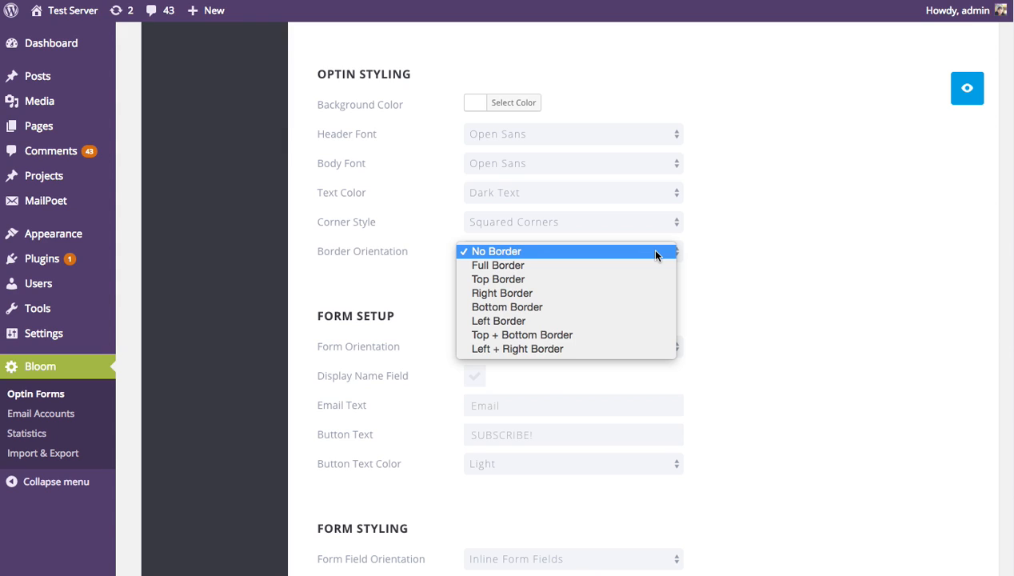
left_click(544, 265)
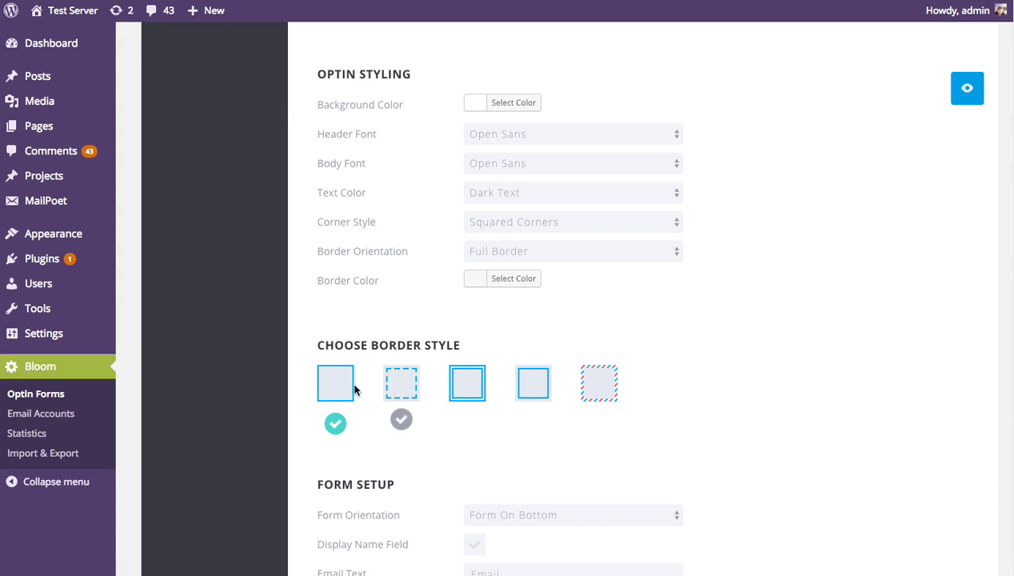
left_click(472, 286)
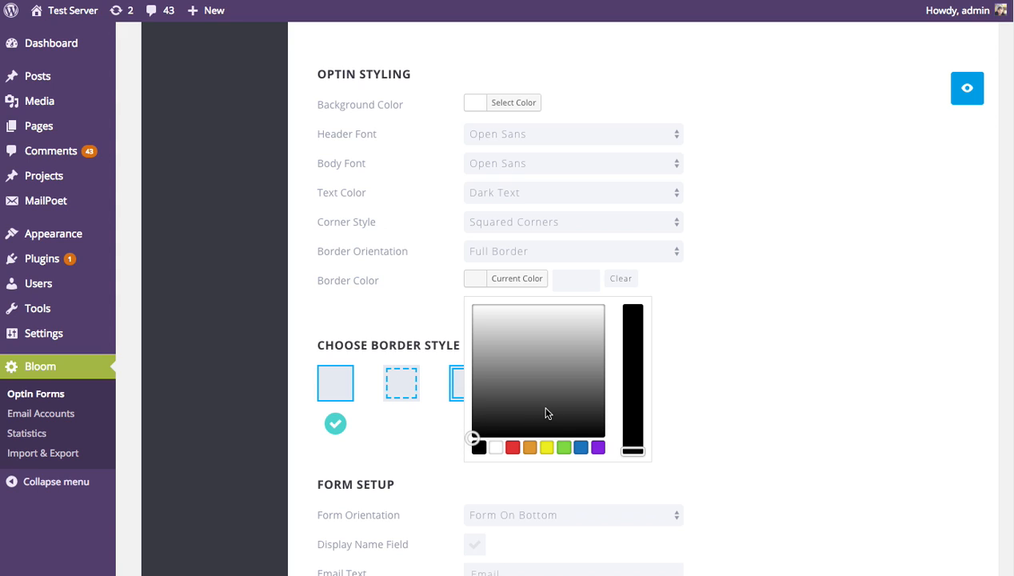
left_click(513, 448)
left_click(745, 395)
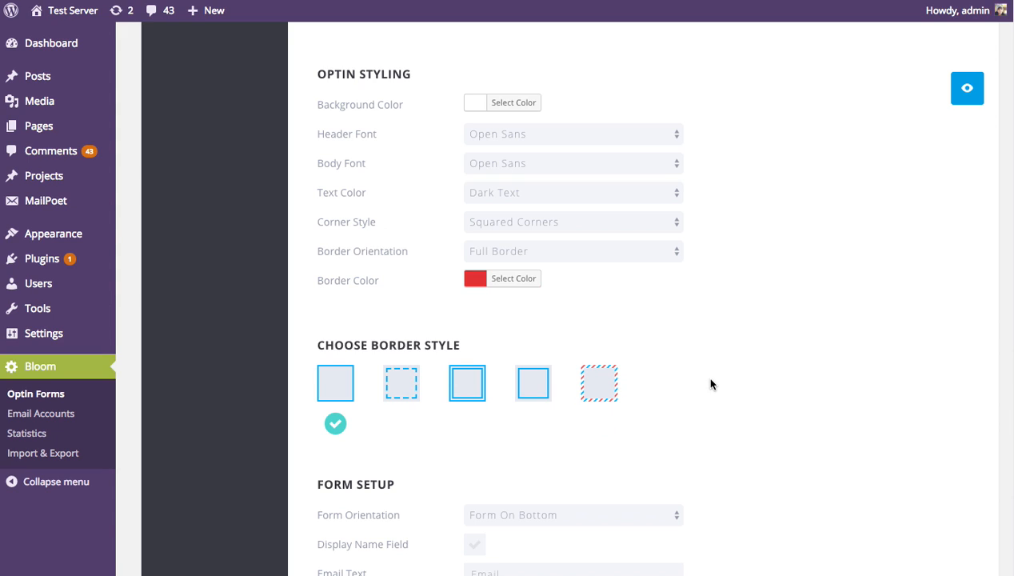
left_click(966, 93)
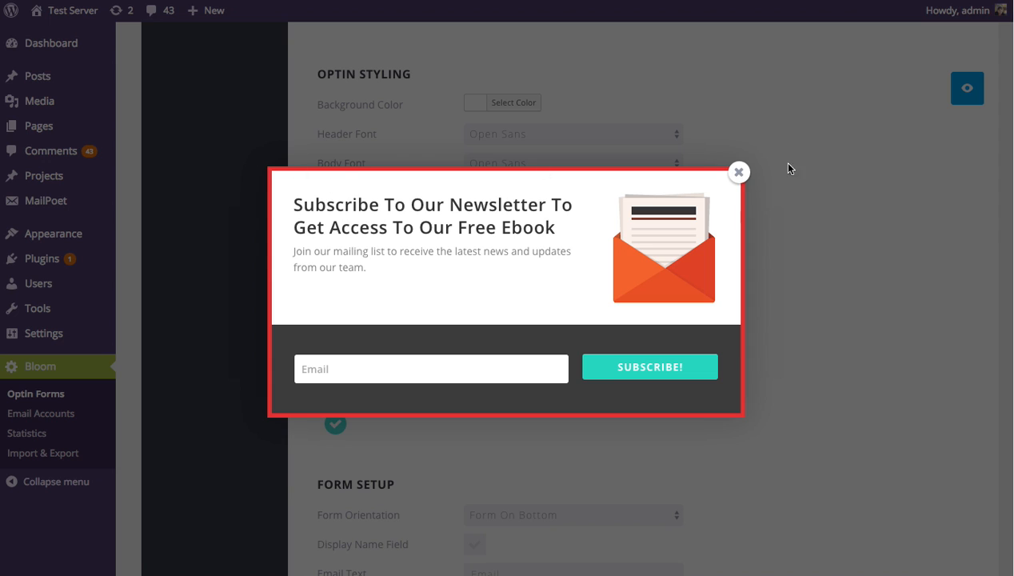
left_click(739, 173)
Step: Set the optin border orientation to Top Border and preview the form
left_click(533, 251)
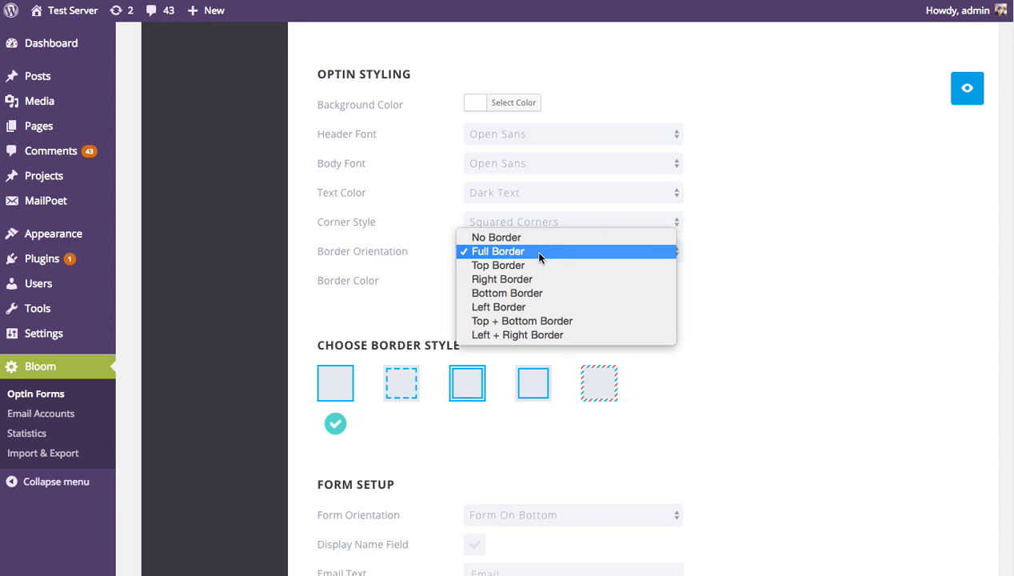
left_click(539, 265)
left_click(971, 90)
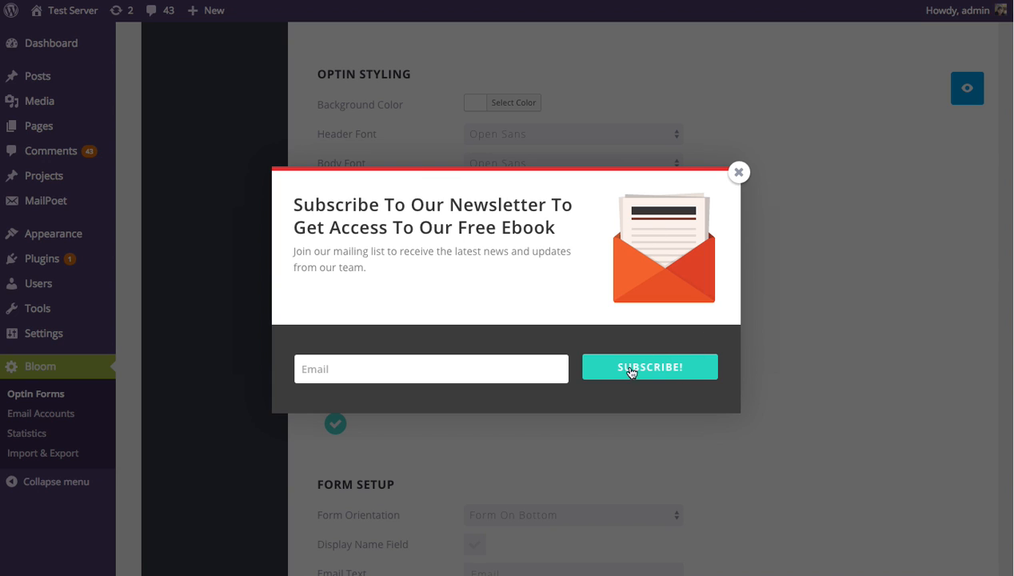
left_click(739, 171)
Step: Copy the hex code of the turquoise button color from the form styling options
scroll(839, 240, "down", 4)
scroll(867, 258, "down", 3)
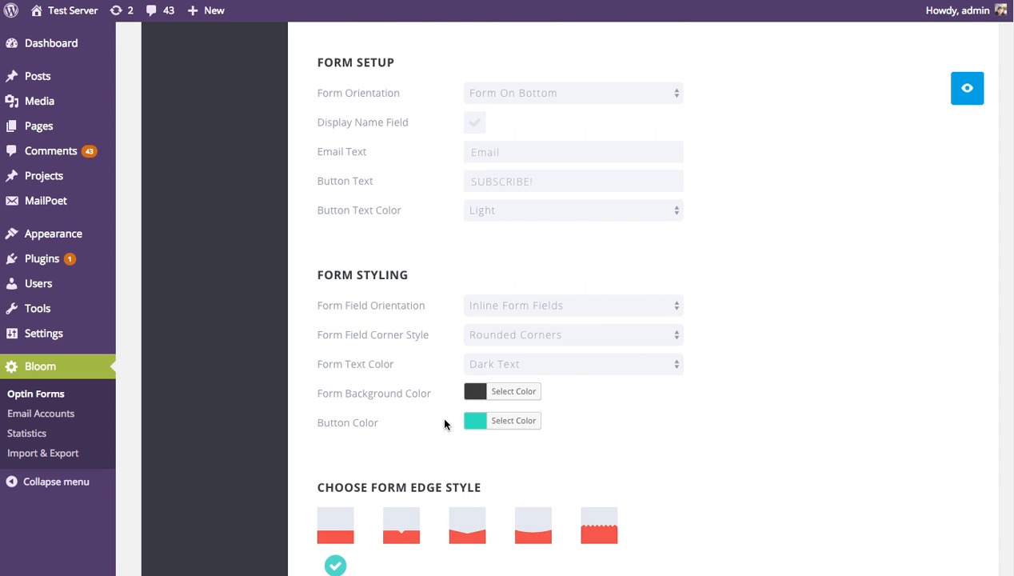
left_click(511, 421)
double_click(579, 422)
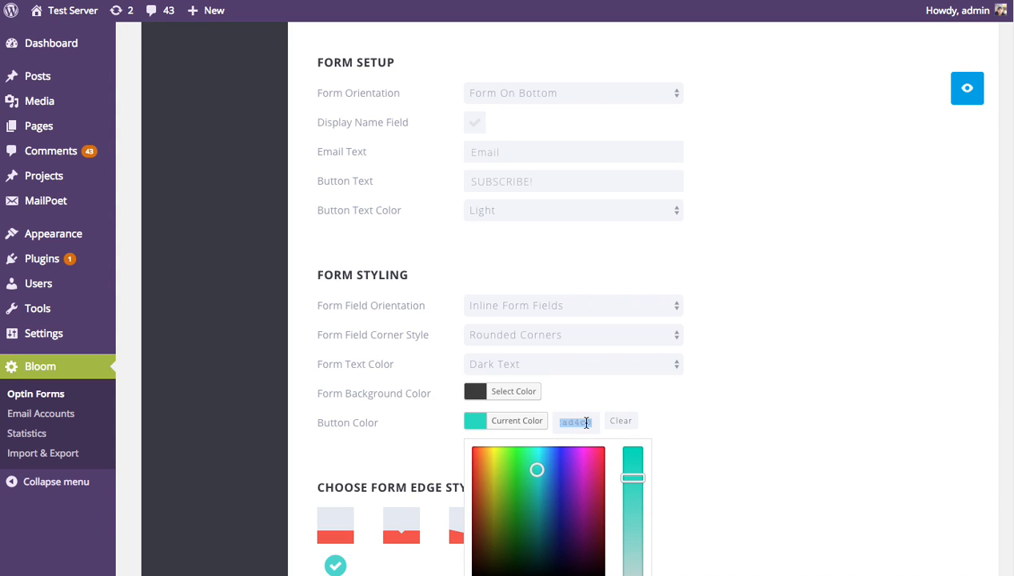
left_click(803, 318)
Step: Apply the button's turquoise hex code as the optin border color and check the match in the form preview
scroll(589, 259, "up", 5)
left_click(513, 185)
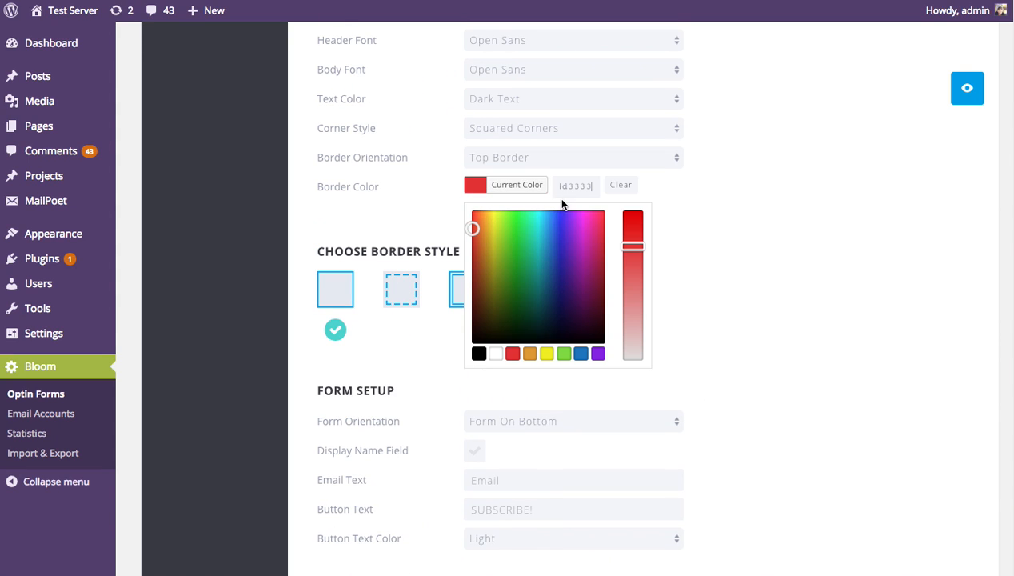
left_click(574, 188)
double_click(577, 187)
type("#3ad4c0")
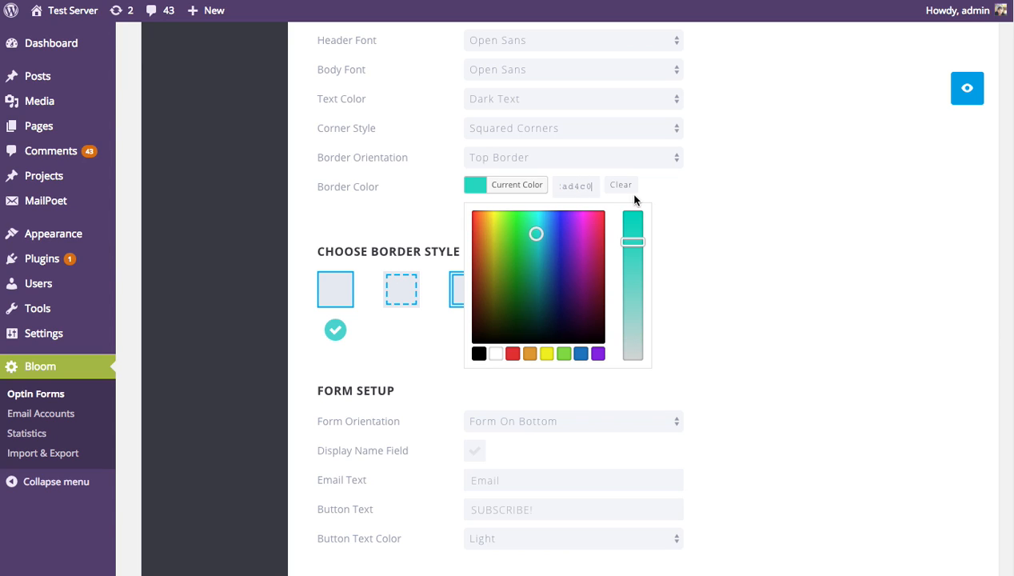
left_click(806, 185)
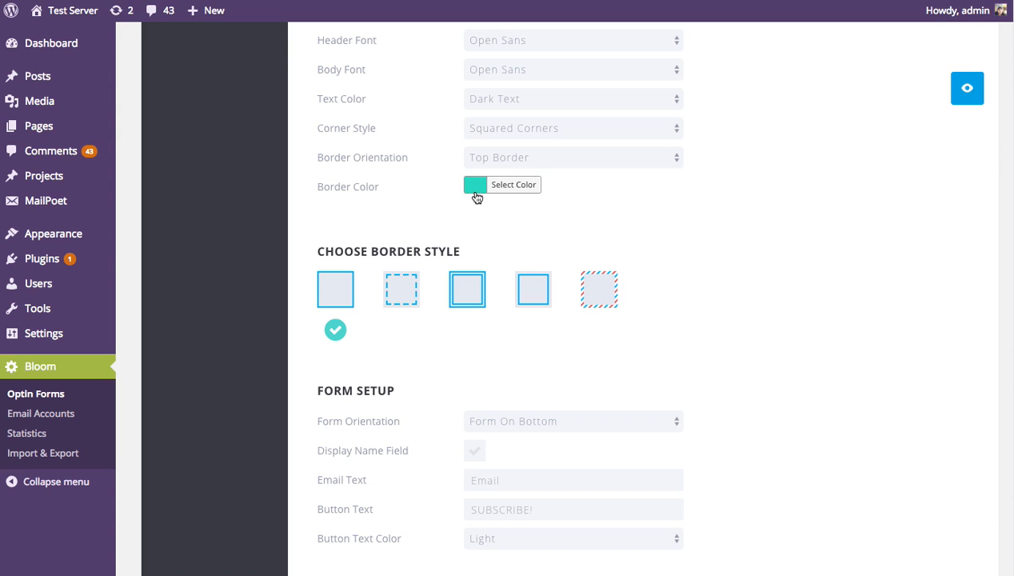
left_click(968, 100)
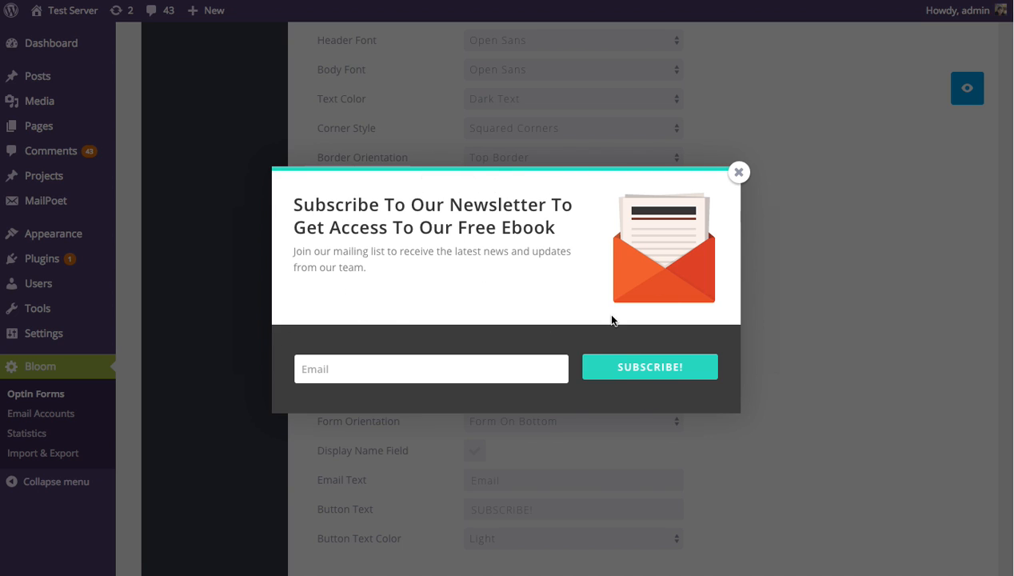
scroll(951, 183, "up", 1)
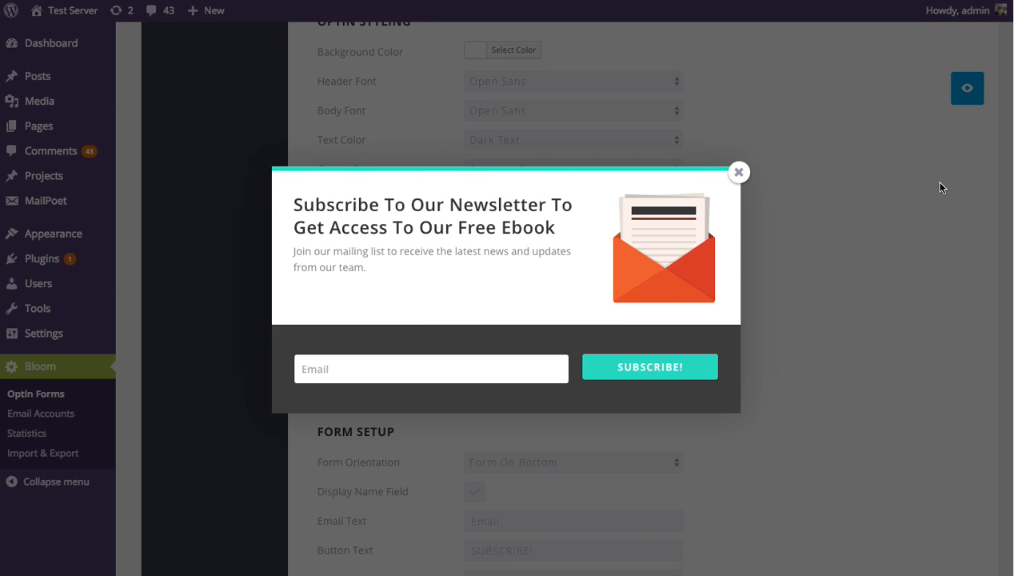
left_click(739, 172)
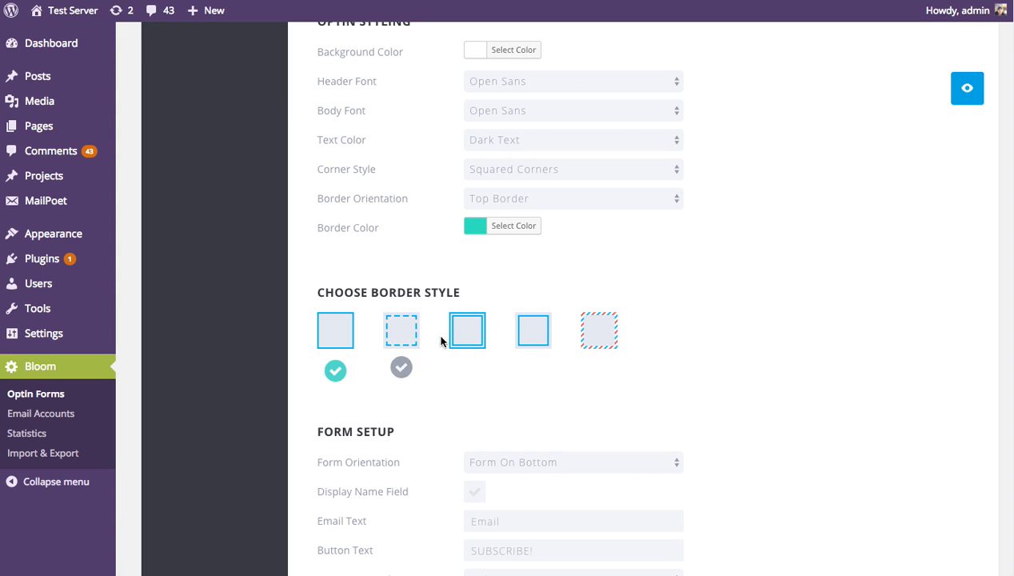
Step: Choose the diagonally striped airmail border style and preview it on the form
left_click(610, 340)
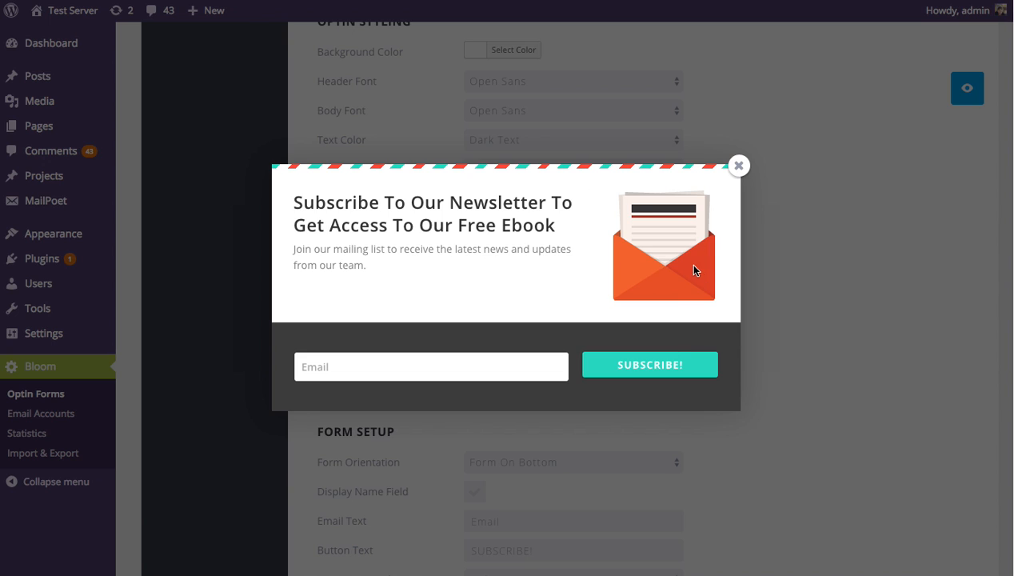
scroll(695, 270, "down", 2)
scroll(718, 277, "up", 4)
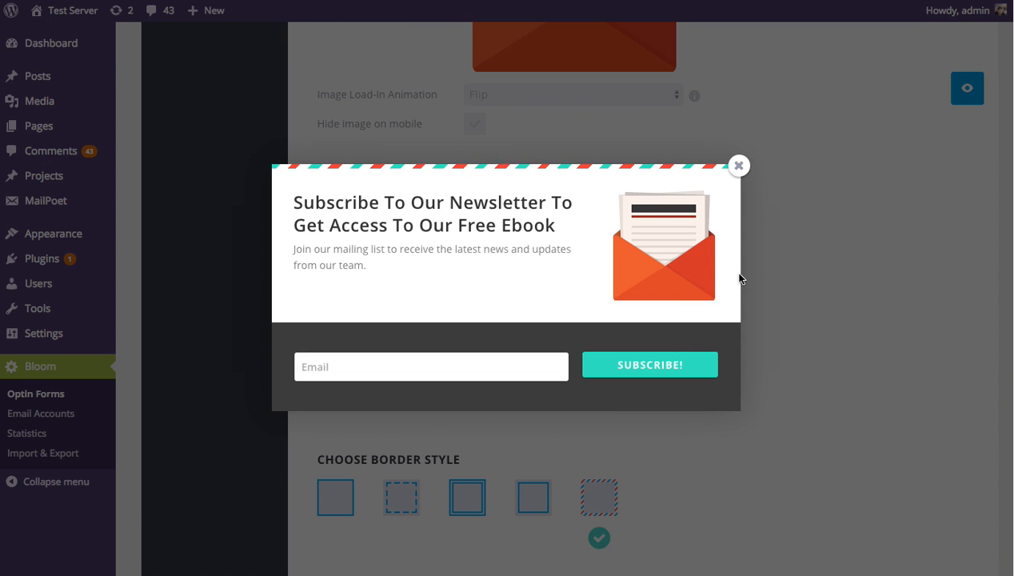
left_click(739, 167)
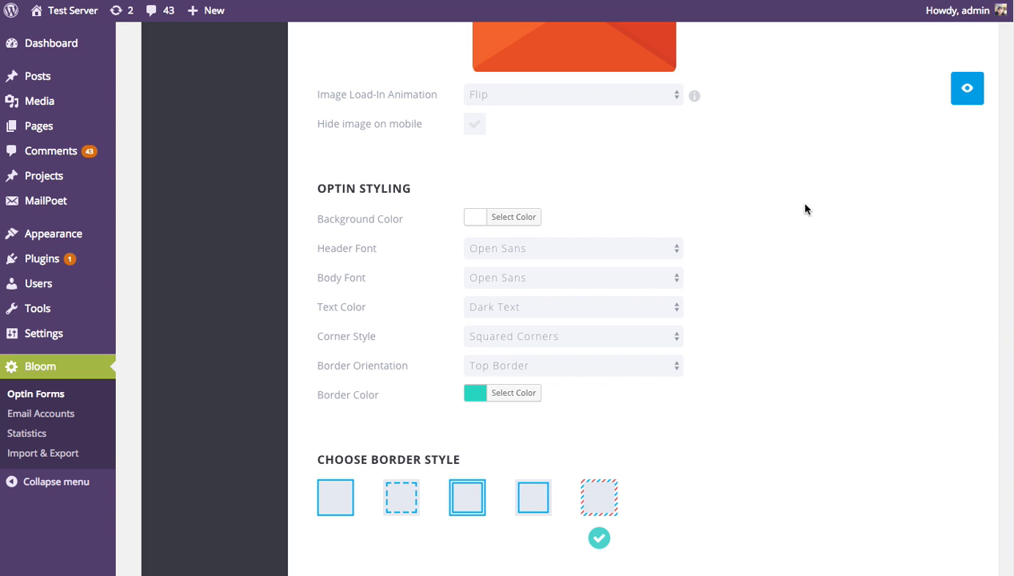
Step: Set the form orientation to Form On Right and preview the new layout
scroll(805, 208, "down", 4)
scroll(812, 205, "down", 8)
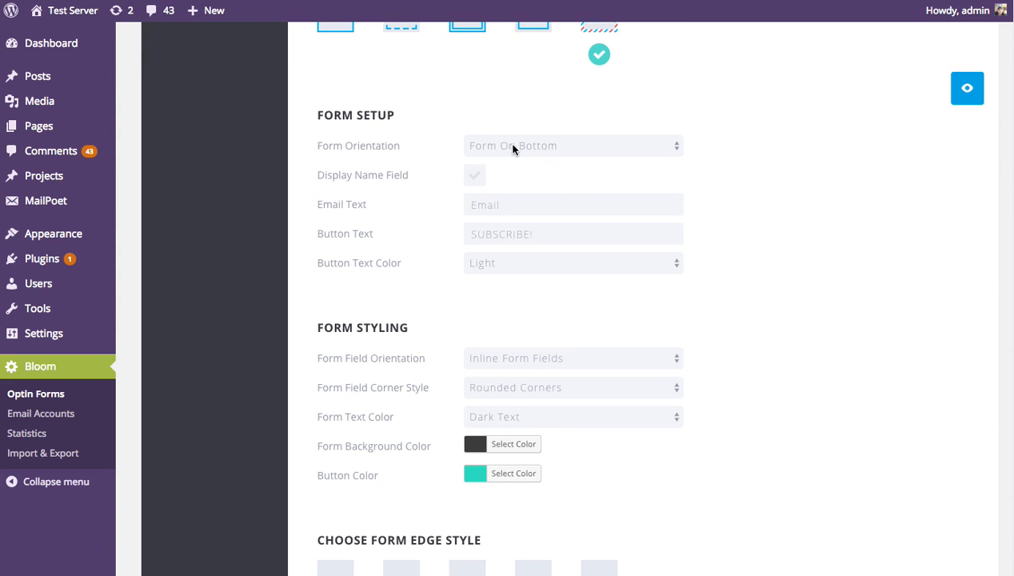
left_click(547, 152)
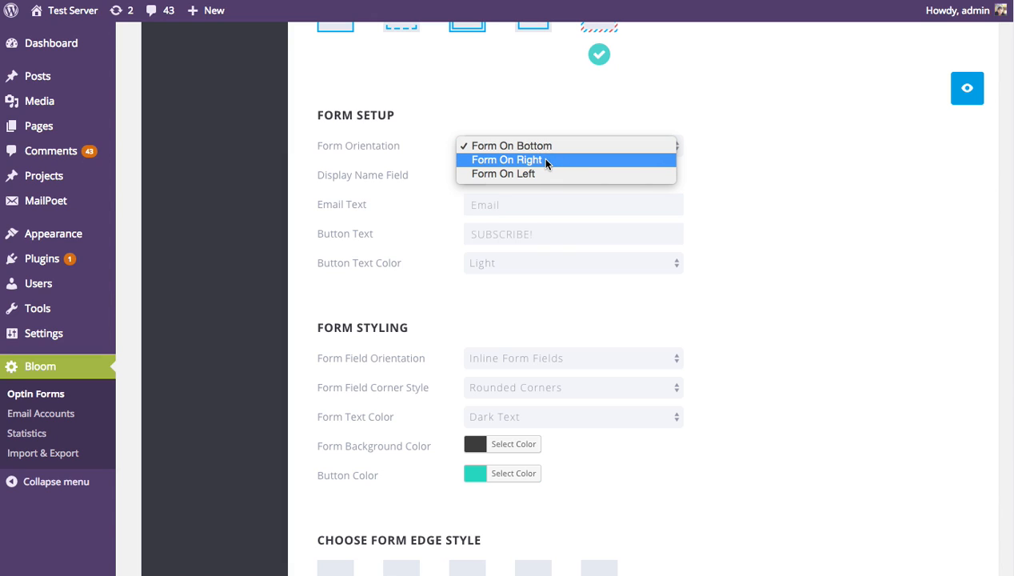
left_click(546, 162)
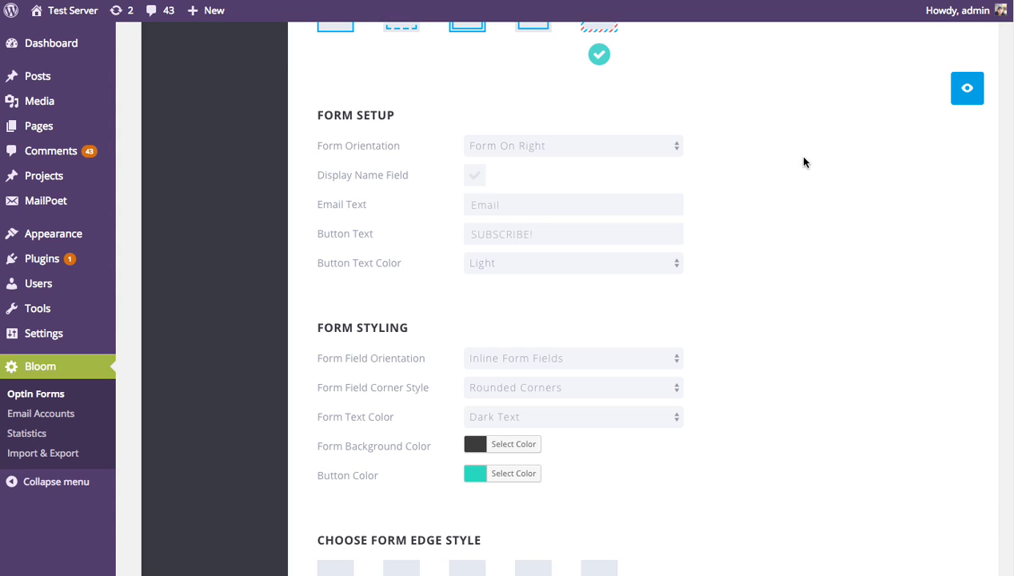
left_click(959, 89)
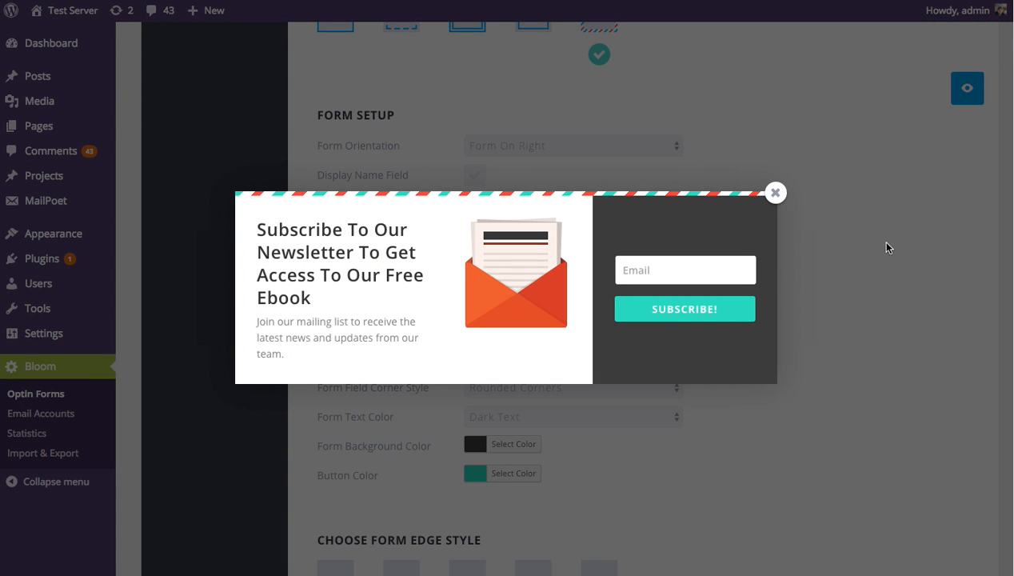
Step: Set the form orientation to Form On Left and examine the title's layout in the form preview
left_click(775, 193)
left_click(625, 142)
left_click(638, 161)
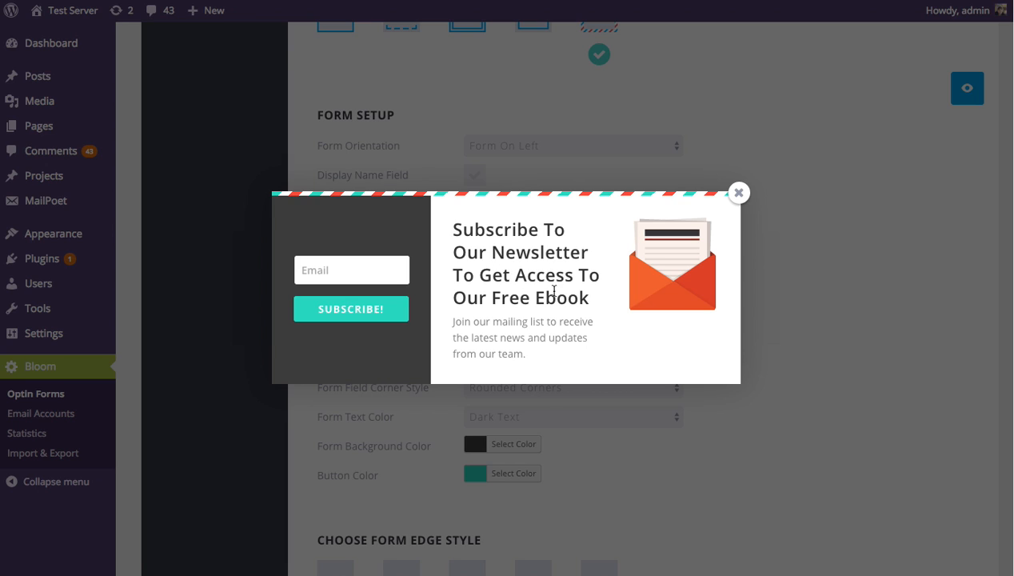
left_click_drag(453, 224, 555, 298)
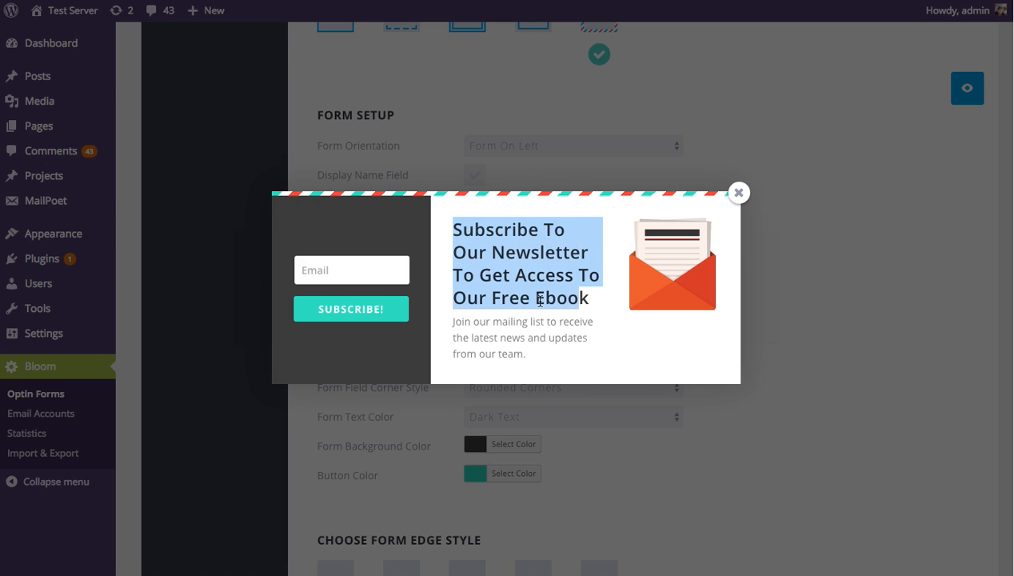
left_click(555, 298)
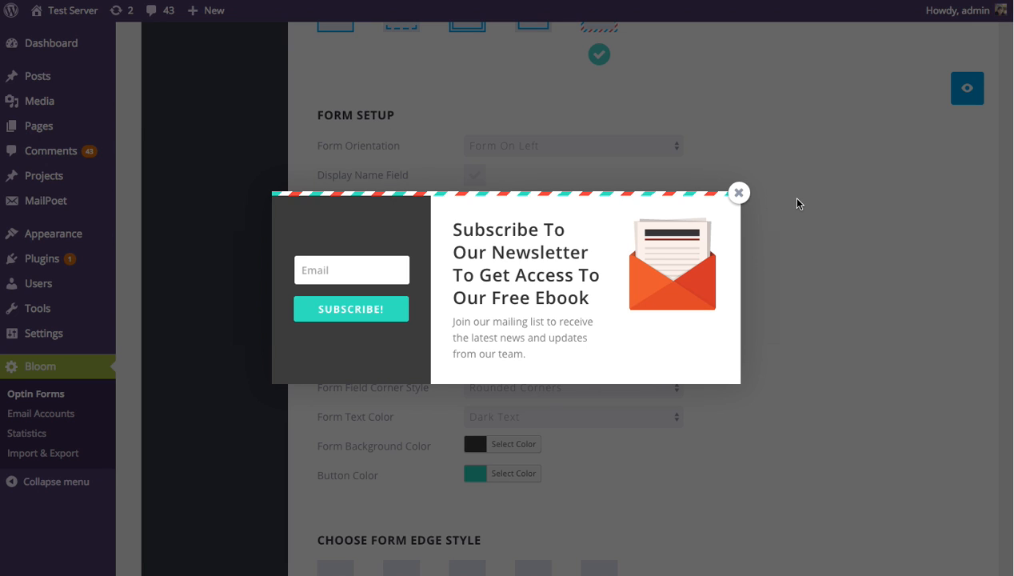
left_click(739, 193)
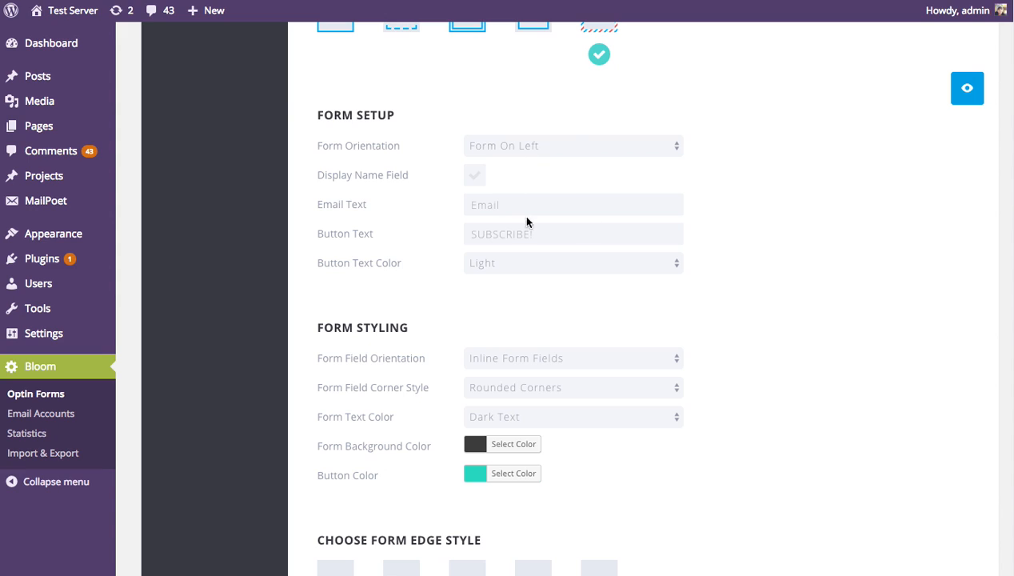
Step: Set the form orientation to Form On Bottom
left_click(573, 144)
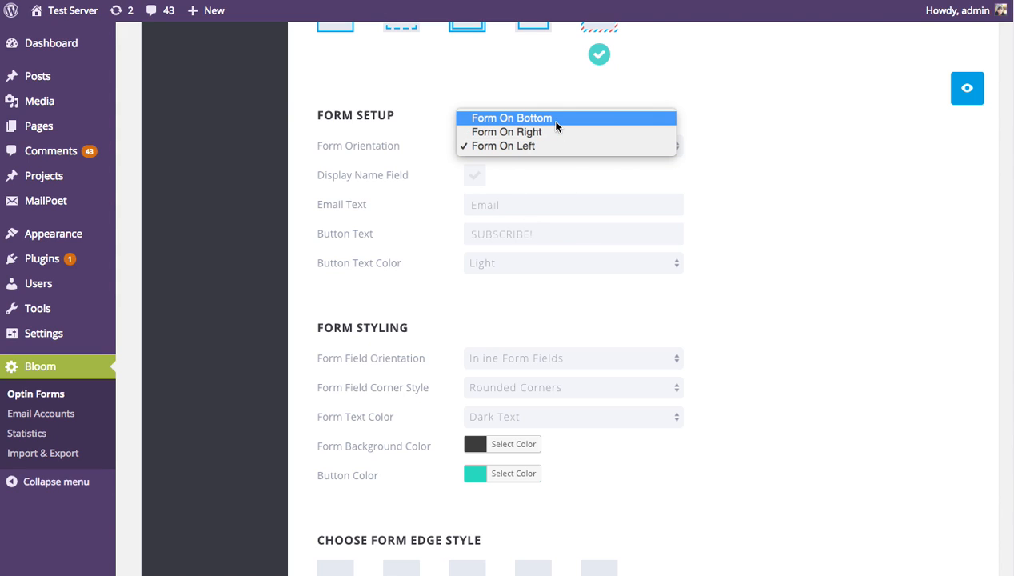
left_click(550, 120)
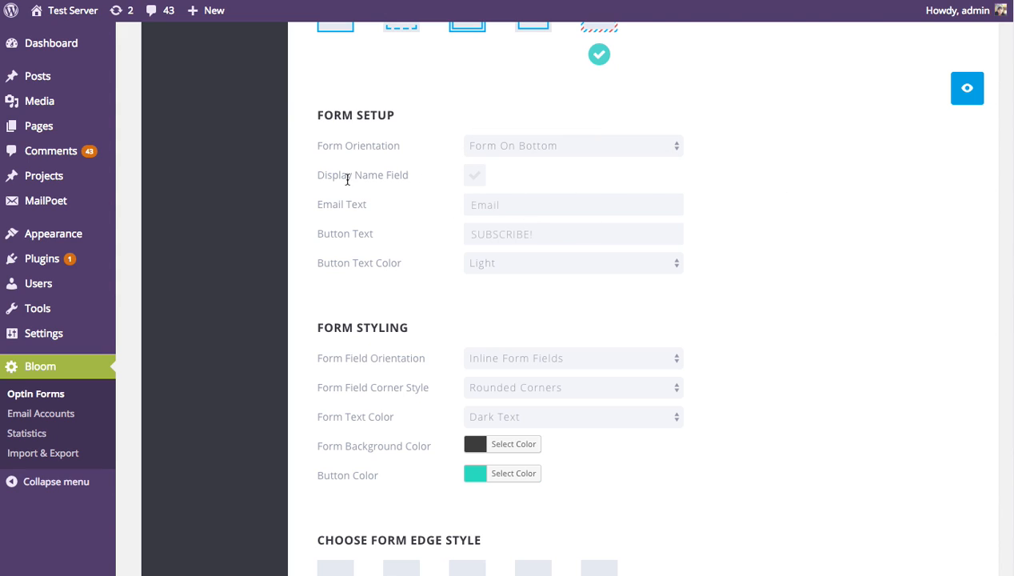
Step: Enable the Display Name Field option and preview the form
left_click(476, 179)
left_click(475, 181)
left_click(475, 175)
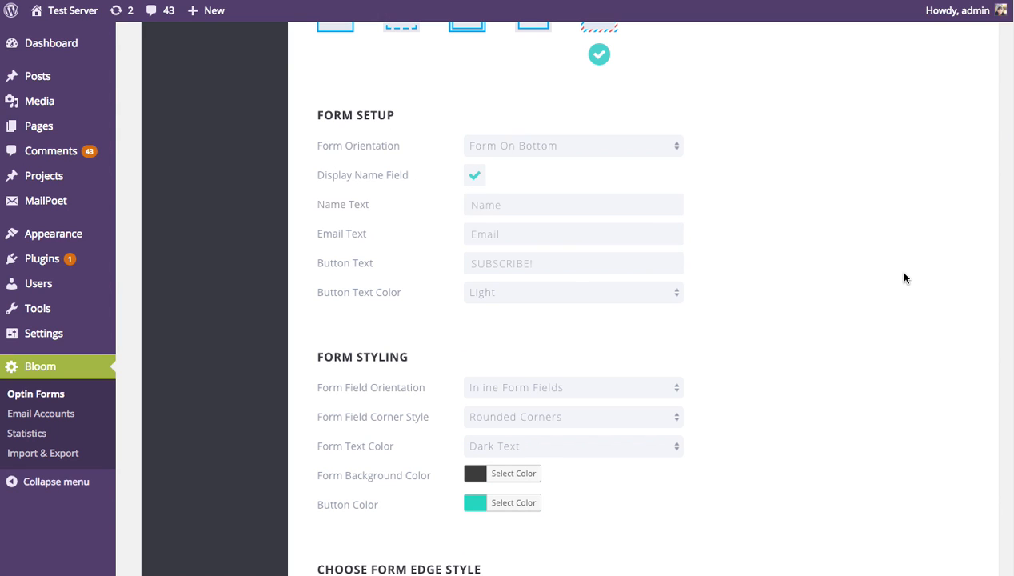
left_click(967, 91)
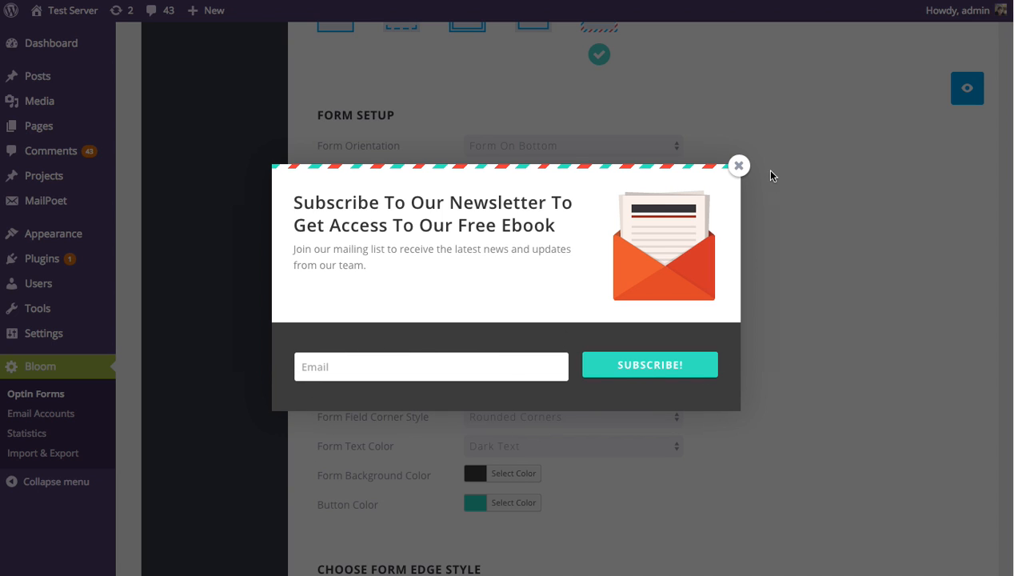
left_click(738, 165)
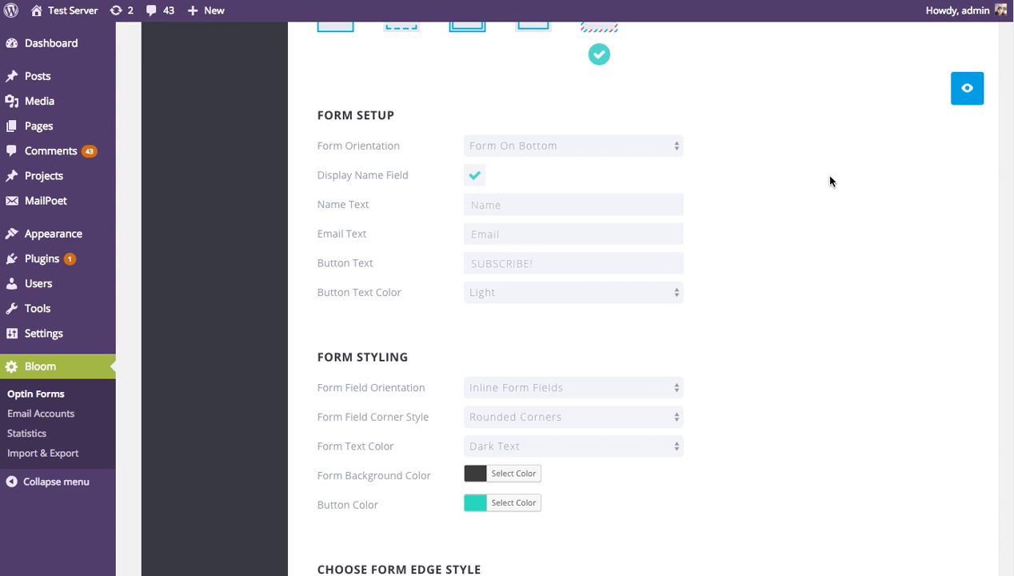
Step: Look over the name and email text settings and disable the Display Name Field option
left_click(561, 202)
left_click(527, 205)
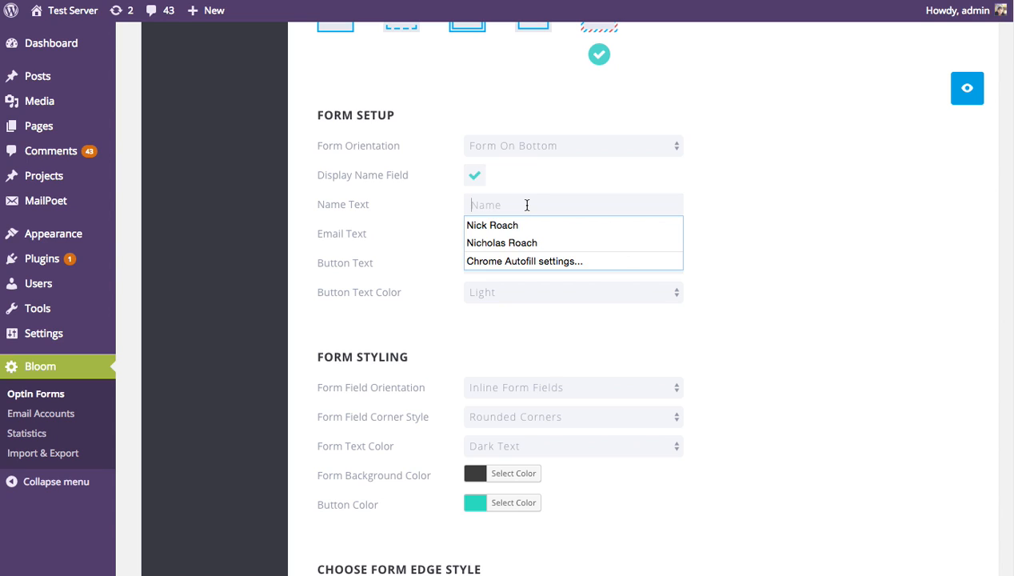
left_click(869, 224)
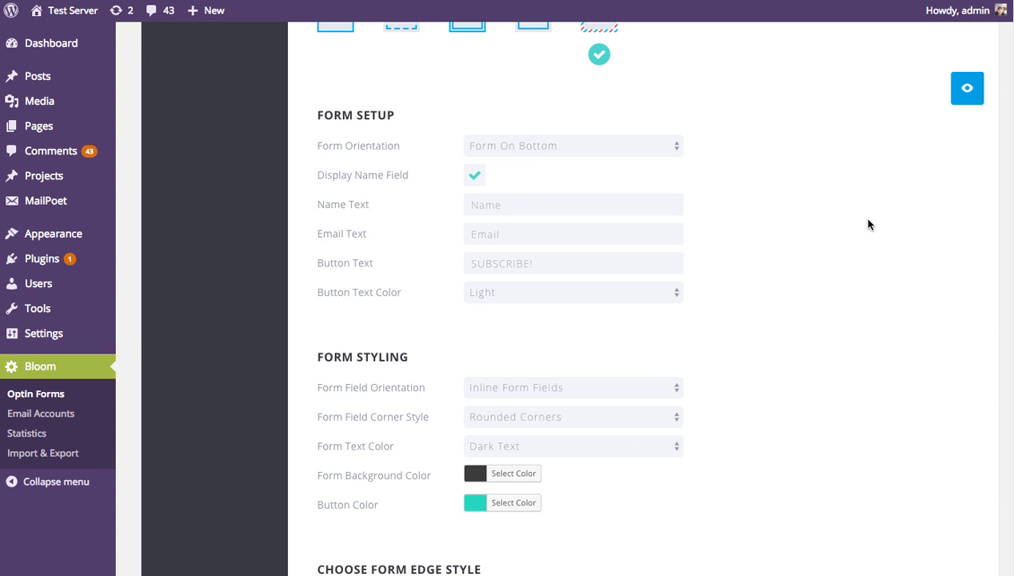
left_click(563, 232)
left_click(468, 178)
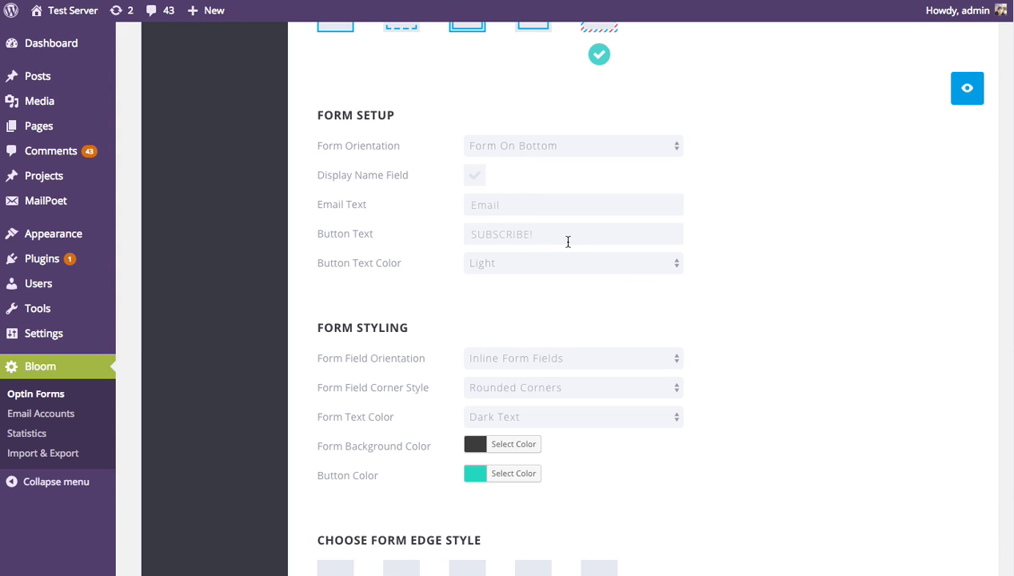
Step: Set the subscribe button's text to "Join Today" and check it in the form preview
left_click(584, 233)
type("Join Tox")
key("BackSpace")
type("day")
left_click(952, 89)
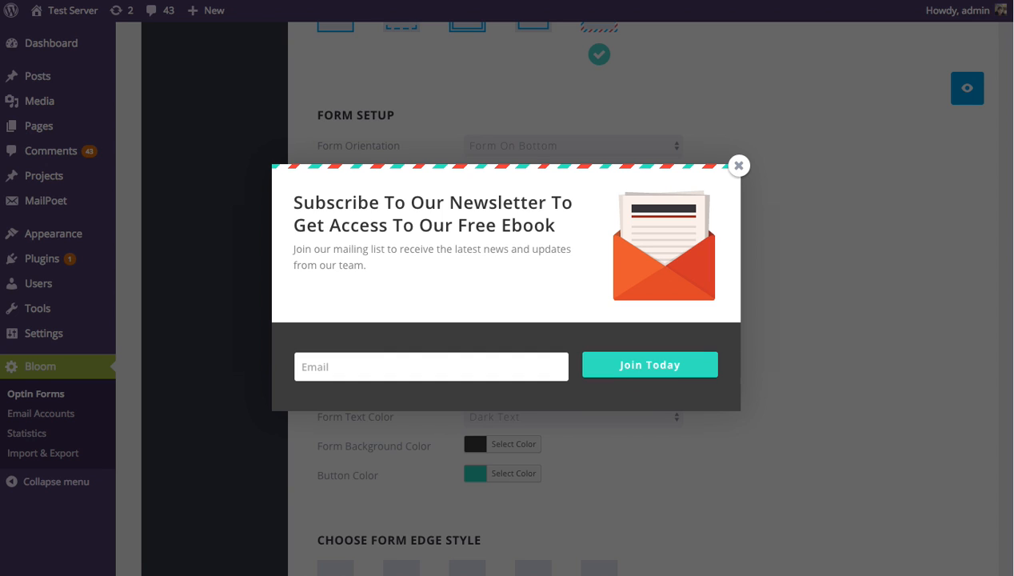
left_click(738, 165)
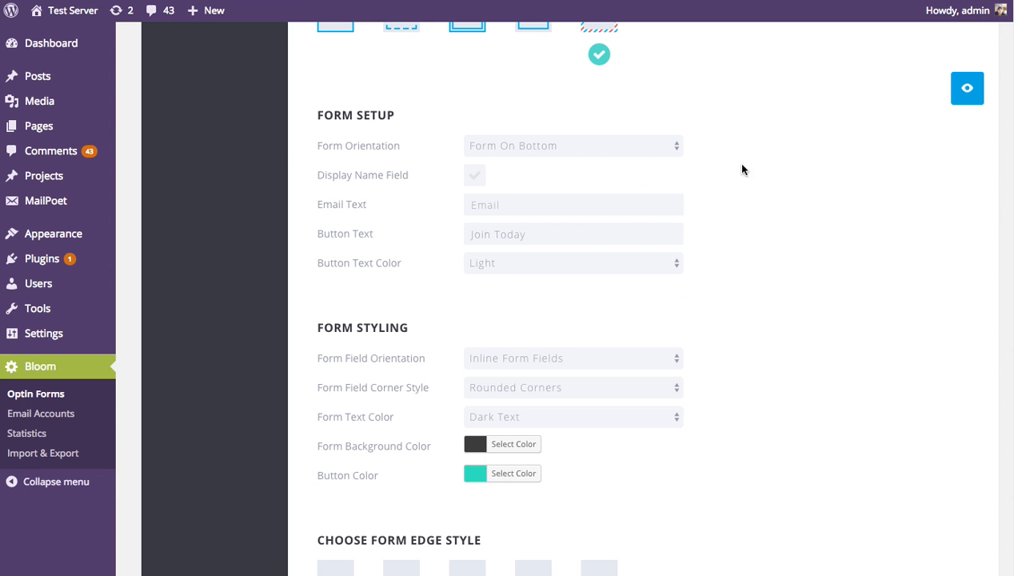
Step: Change the button color to white and check it in the form preview
left_click(477, 477)
scroll(637, 461, "down", 2)
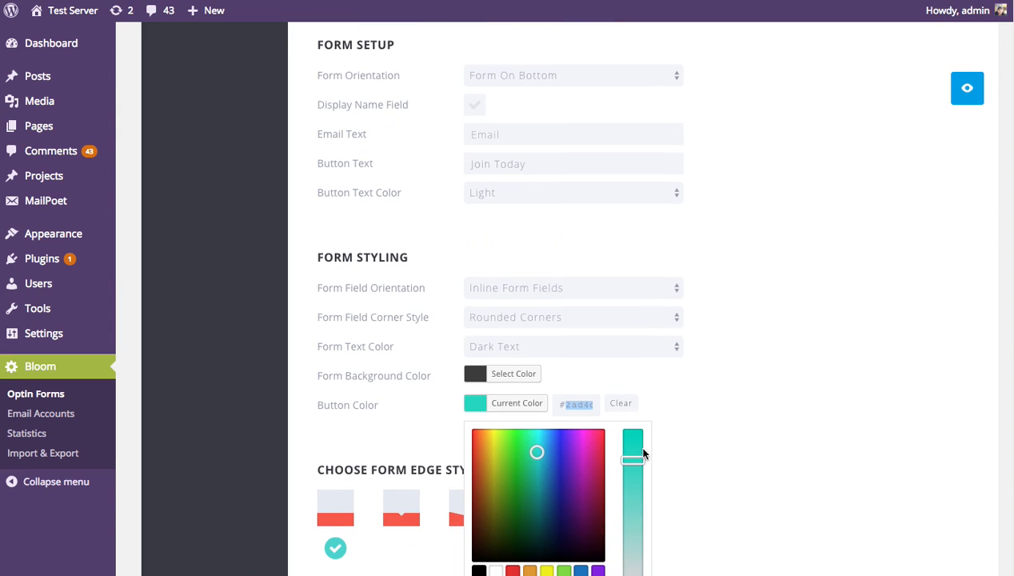
left_click(495, 569)
left_click(854, 261)
left_click(963, 92)
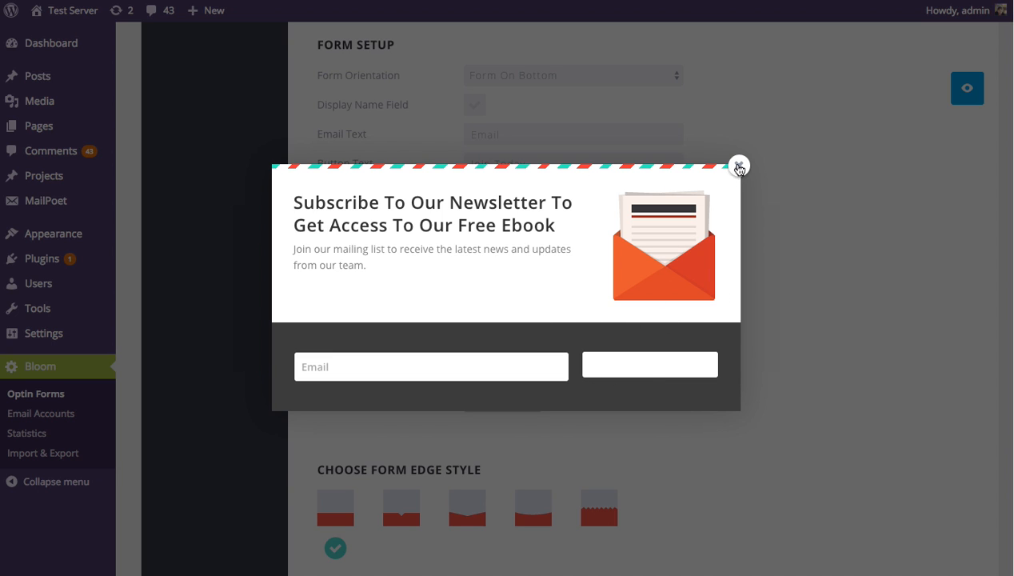
left_click(739, 166)
Step: Set the button text color to Dark and preview the button label
left_click(483, 193)
left_click(494, 206)
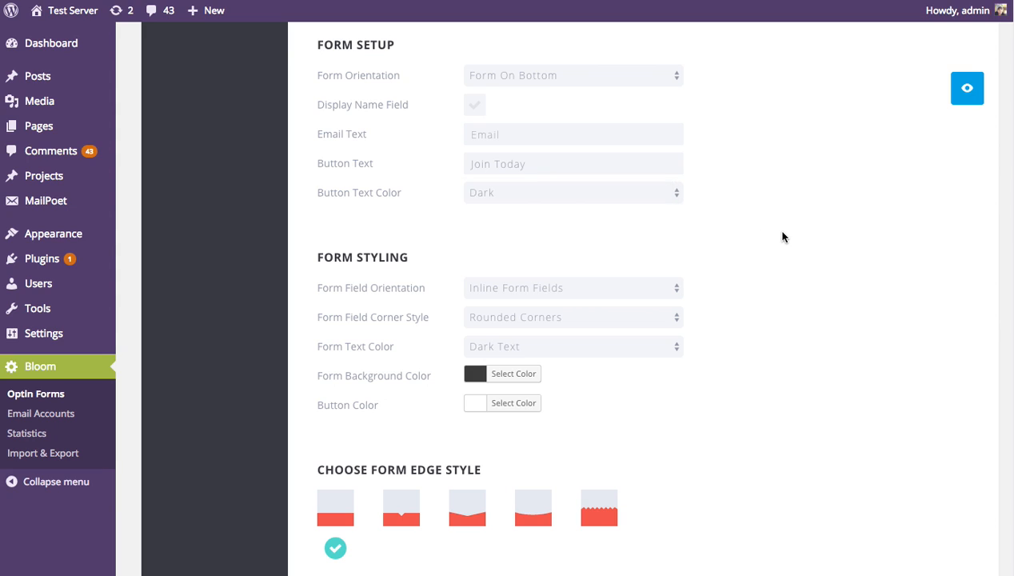
left_click(966, 89)
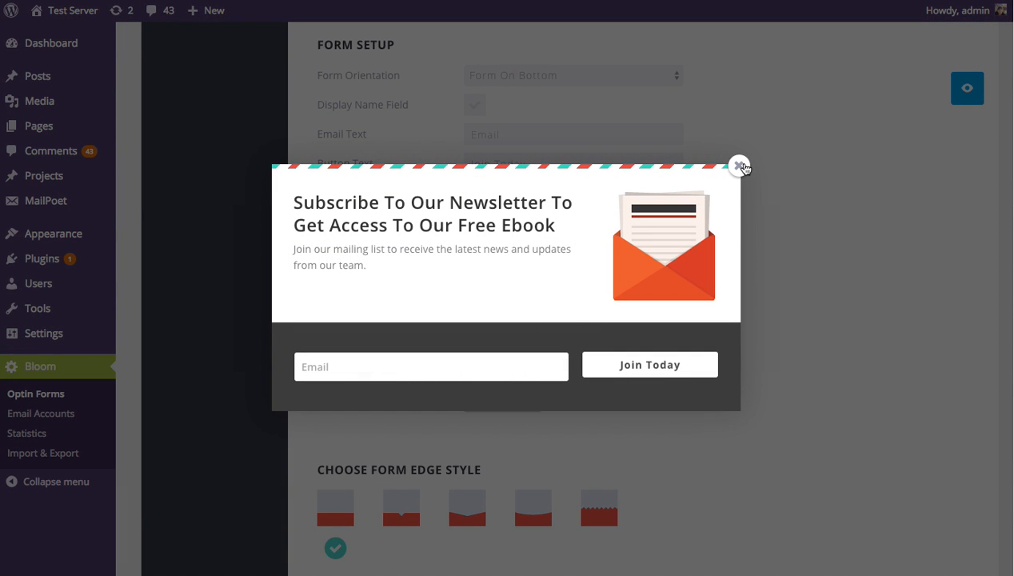
left_click(739, 165)
Step: Preview the inline email field and button, and switch the form field orientation to Stacked Form Fields to compare the layouts
scroll(811, 183, "down", 1)
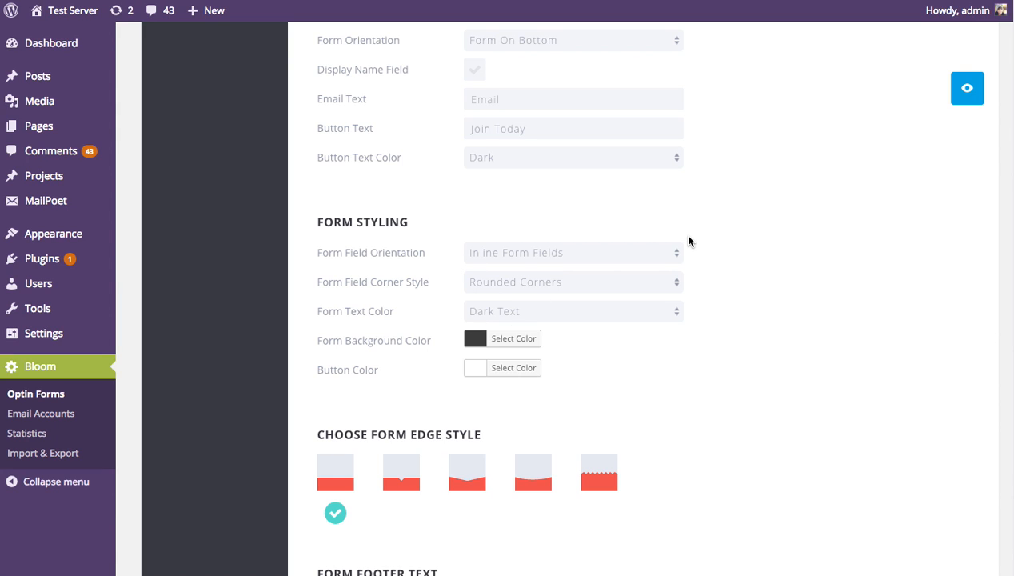
left_click(967, 92)
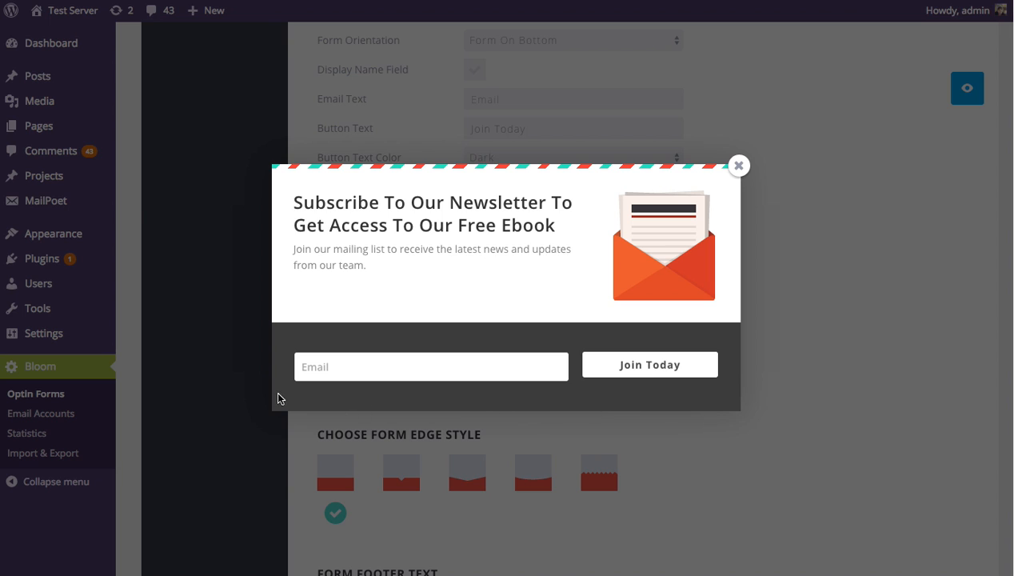
left_click(382, 366)
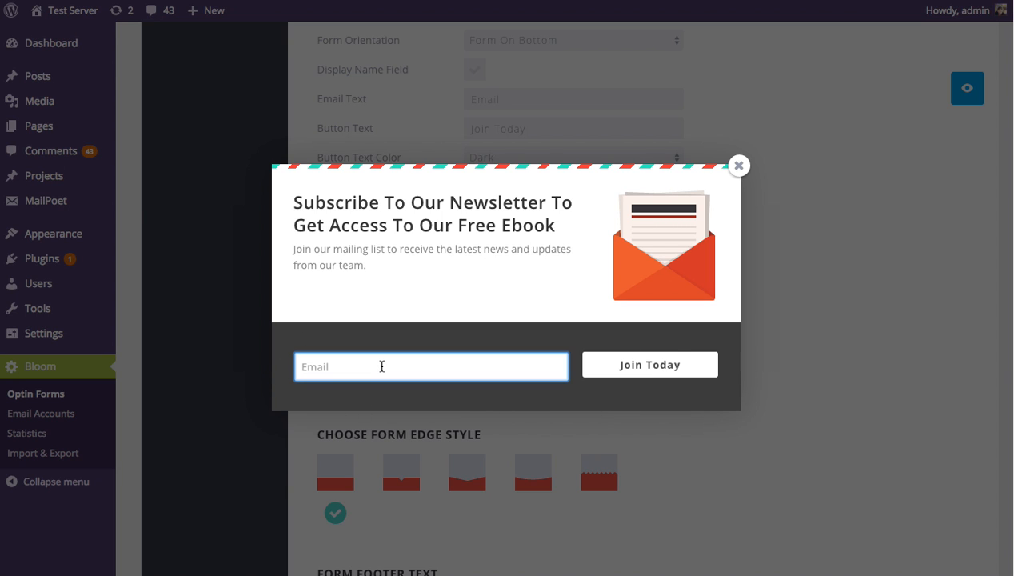
left_click(635, 390)
left_click(739, 168)
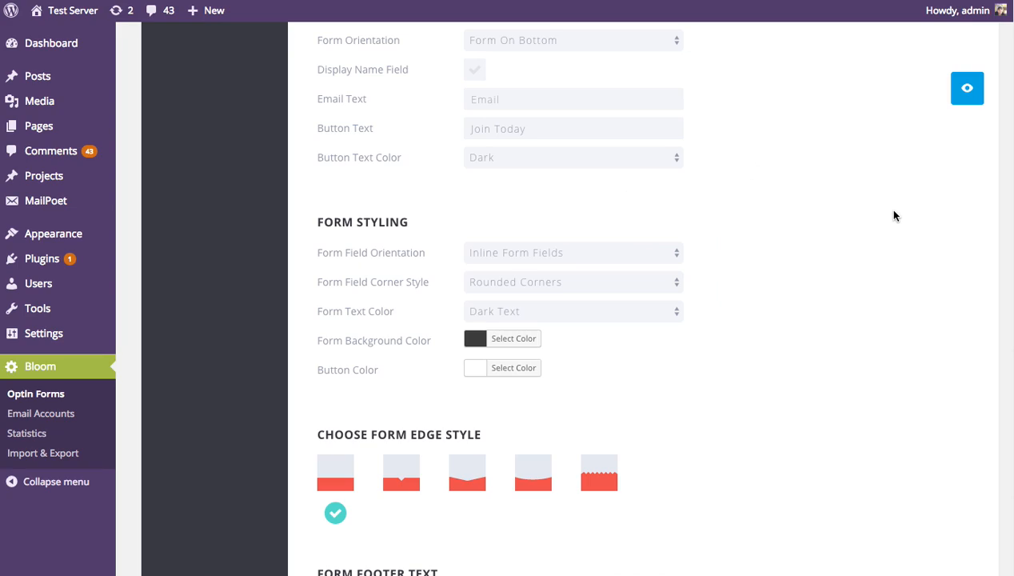
left_click(602, 256)
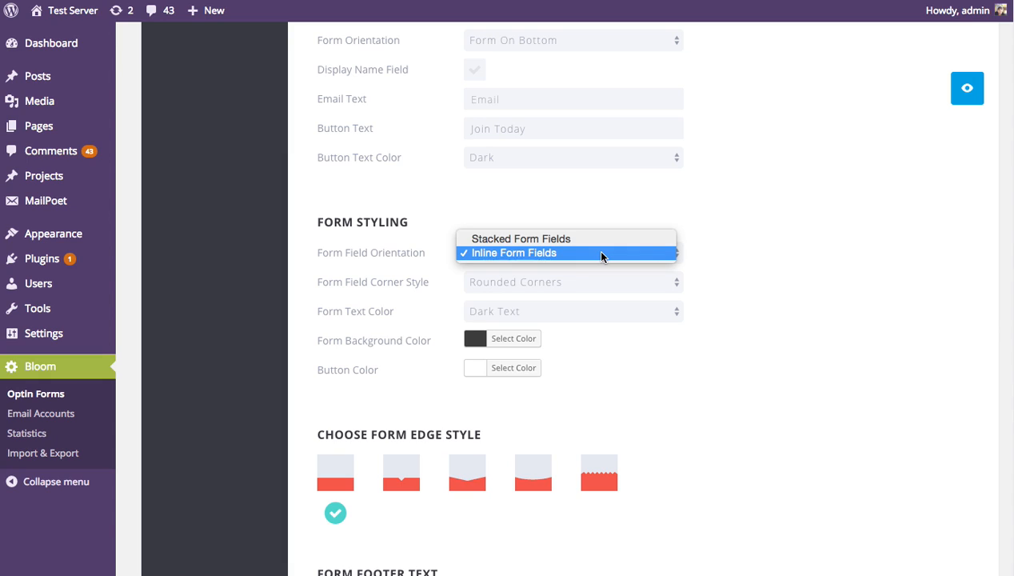
left_click(583, 238)
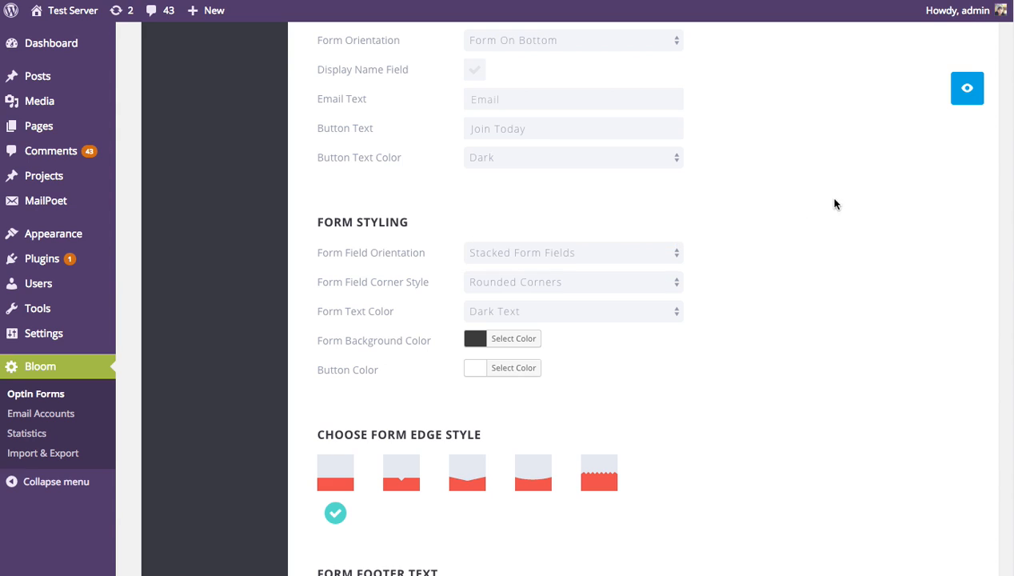
left_click(979, 90)
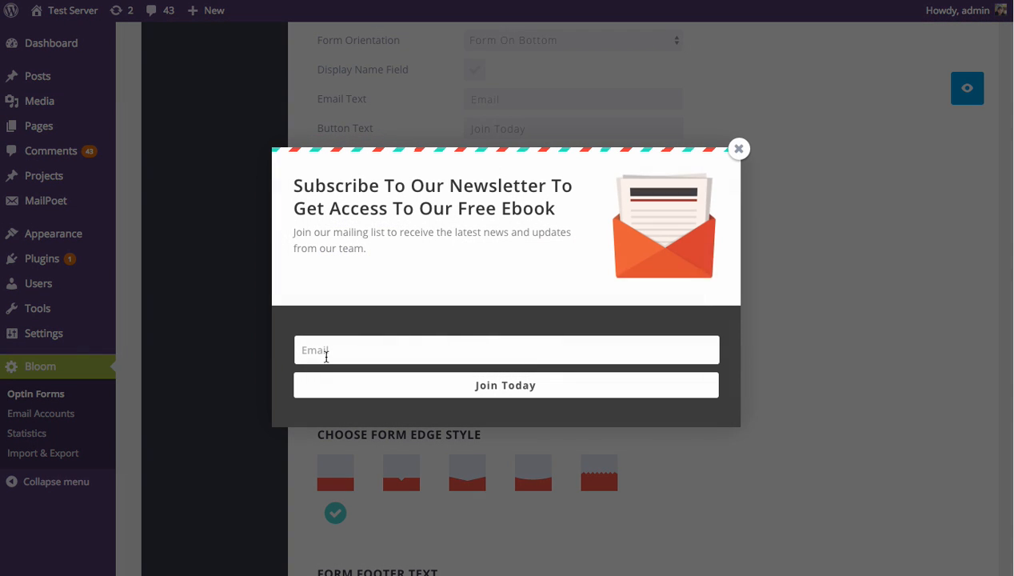
left_click(400, 327)
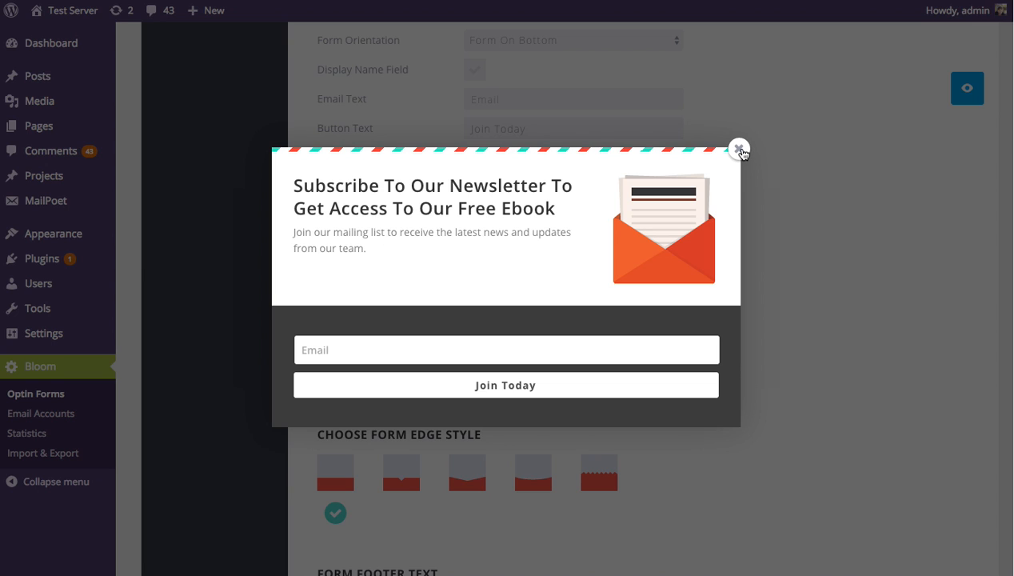
left_click(739, 149)
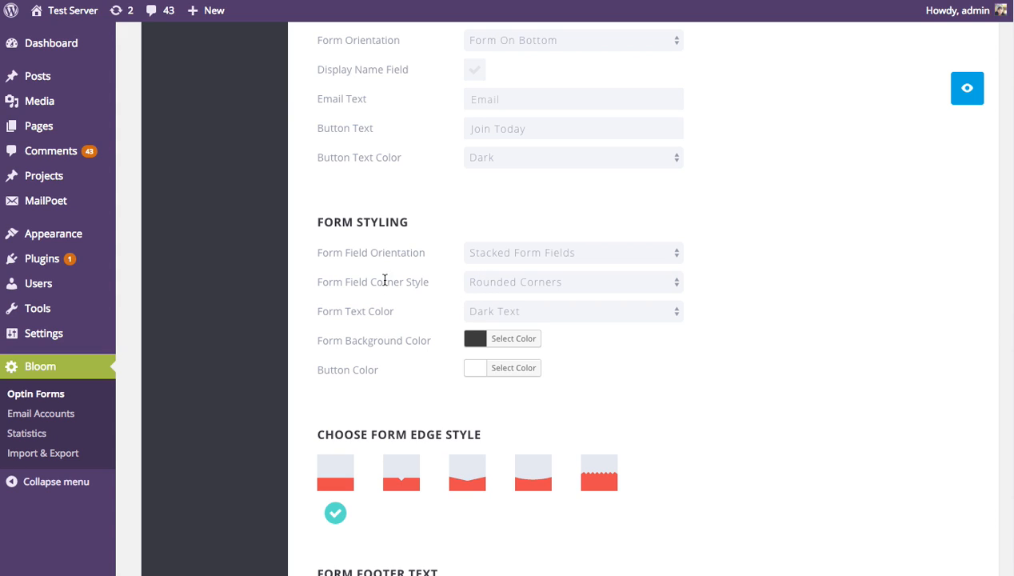
Step: Set the form field corner style to Squared Corners and preview the form
left_click(520, 286)
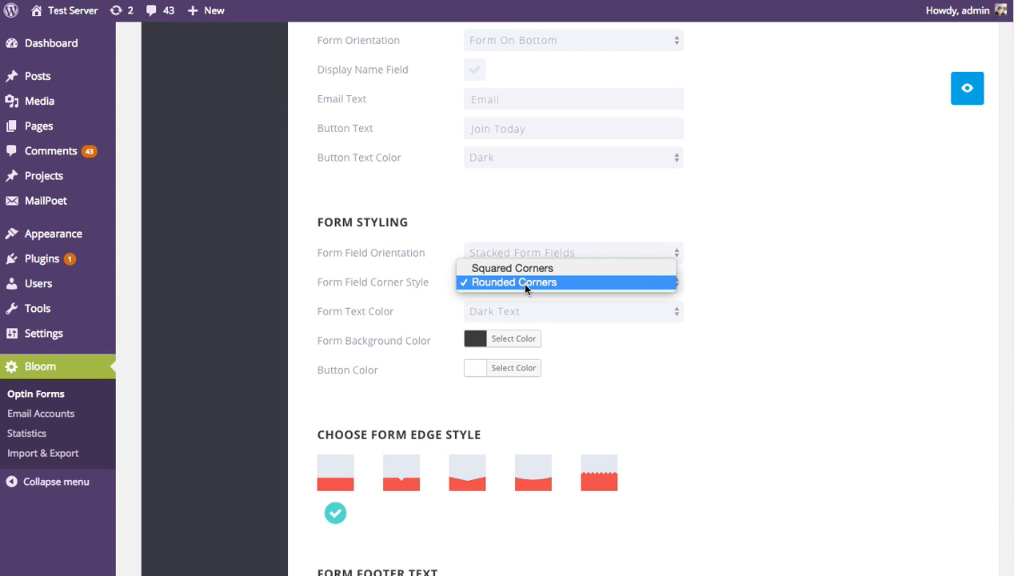
left_click(560, 268)
left_click(966, 90)
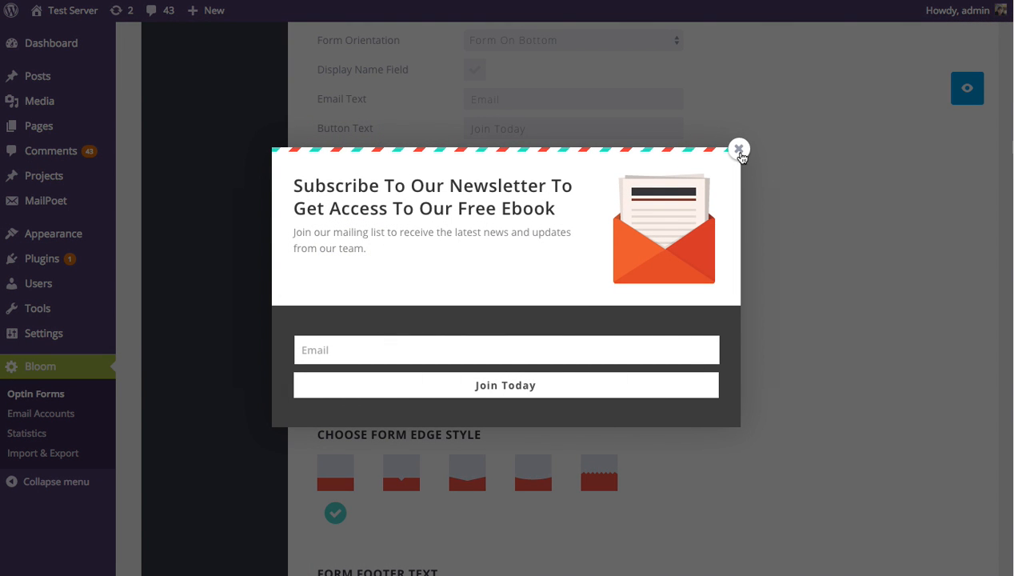
left_click(739, 150)
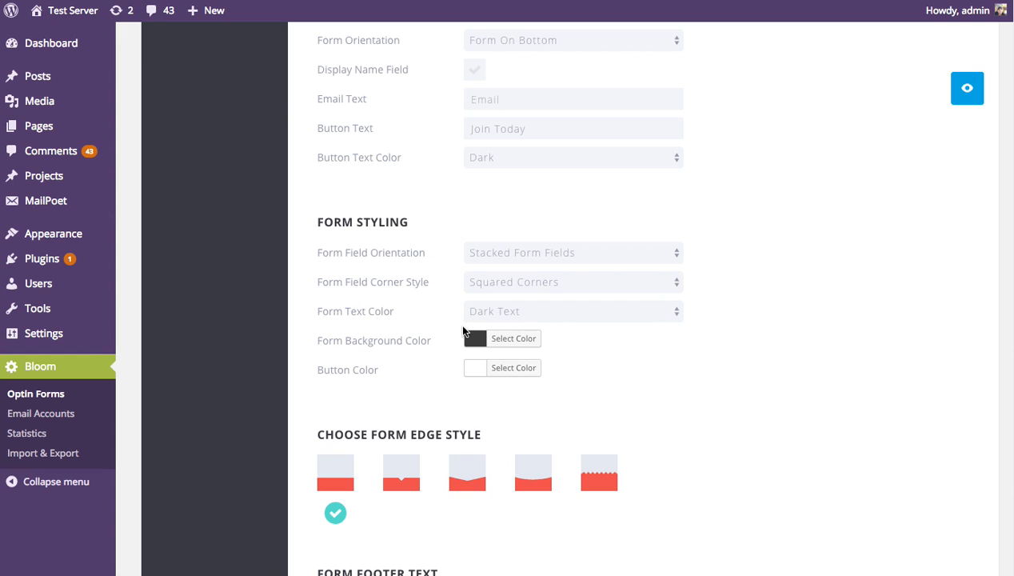
Step: Set the form text color to Light Text and check the email field in the form preview
left_click(574, 316)
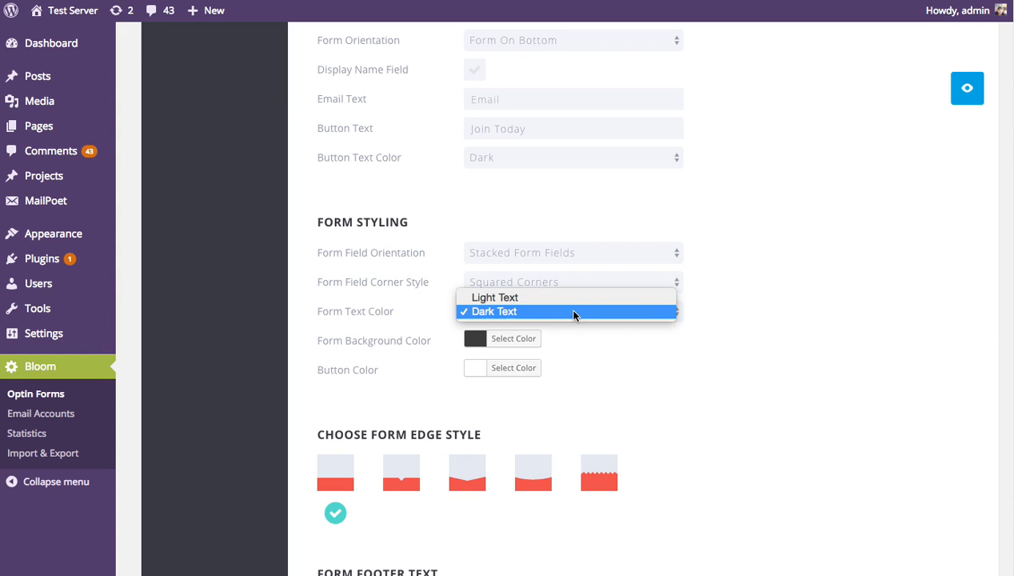
left_click(569, 298)
left_click(967, 90)
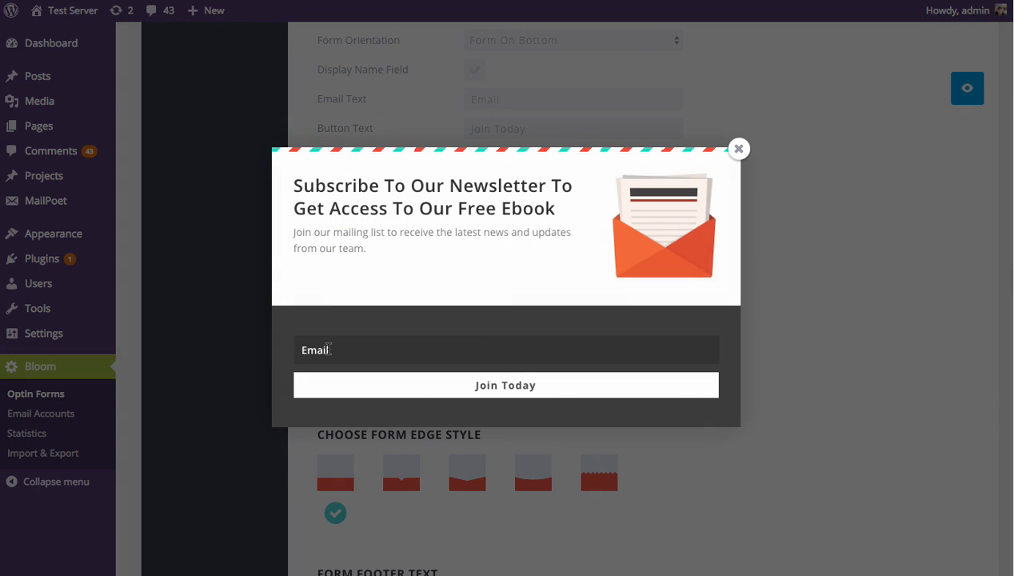
left_click(466, 344)
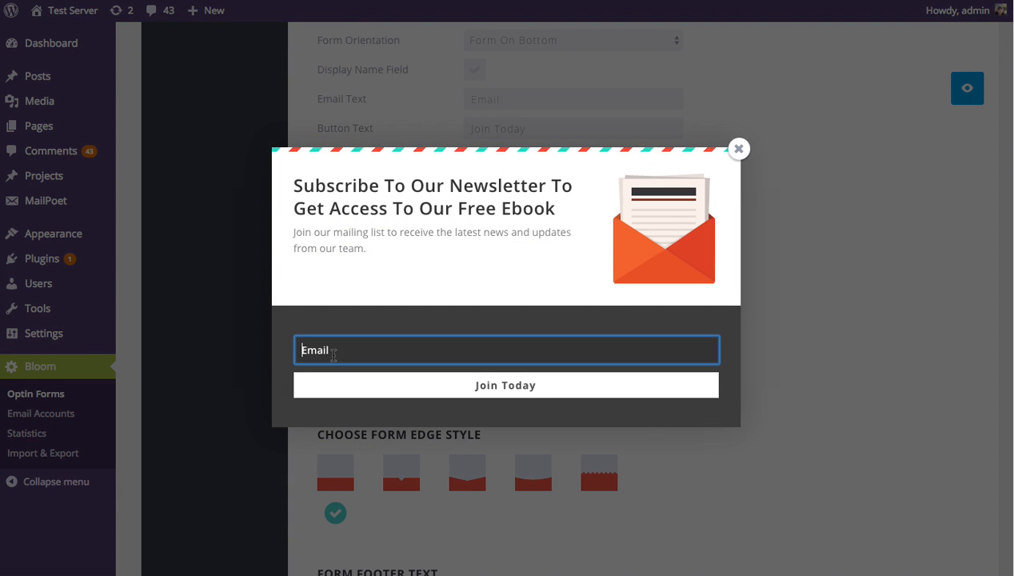
left_click(450, 324)
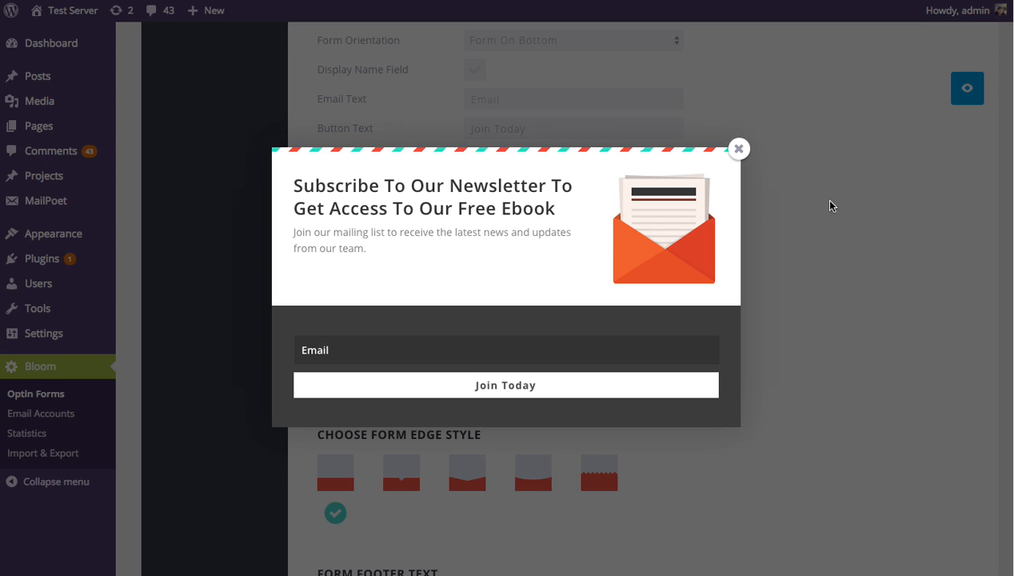
left_click(739, 149)
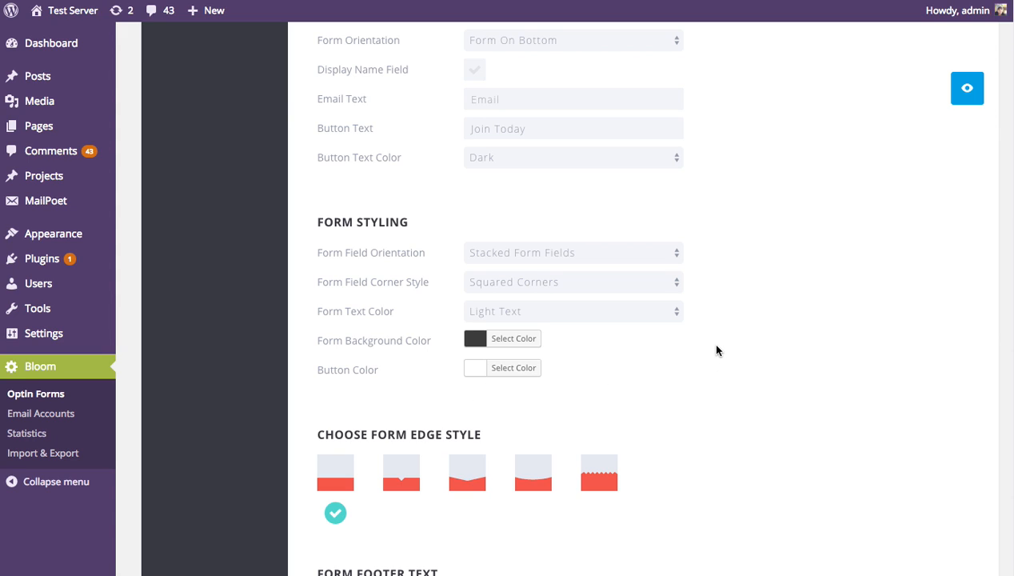
Step: Set the form background color to an orange-red matching the envelope image and preview the form
left_click(482, 342)
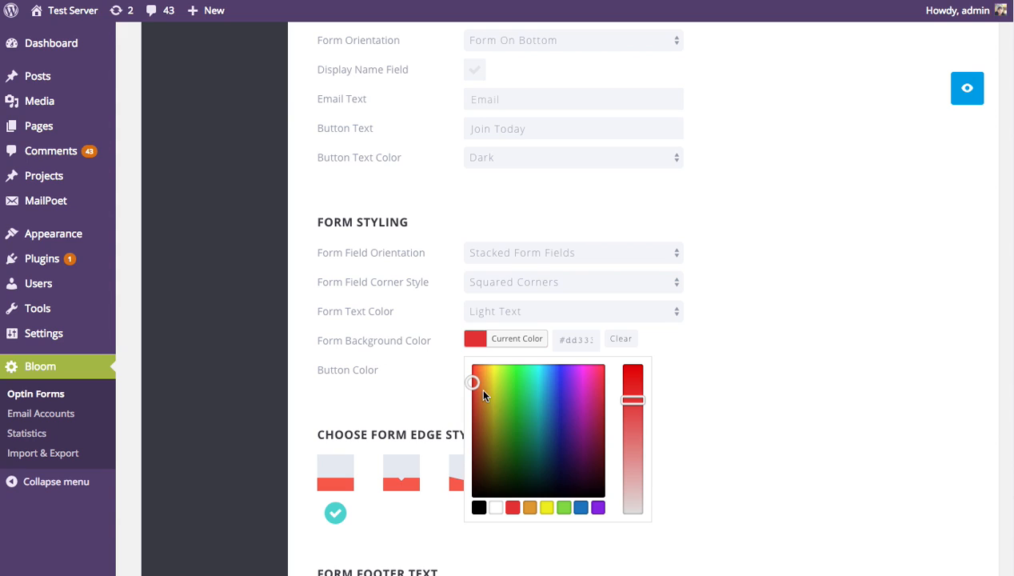
mouse_move(473, 381)
left_mouse_down()
mouse_move(480, 388)
mouse_move(476, 379)
left_mouse_up()
left_click(636, 398)
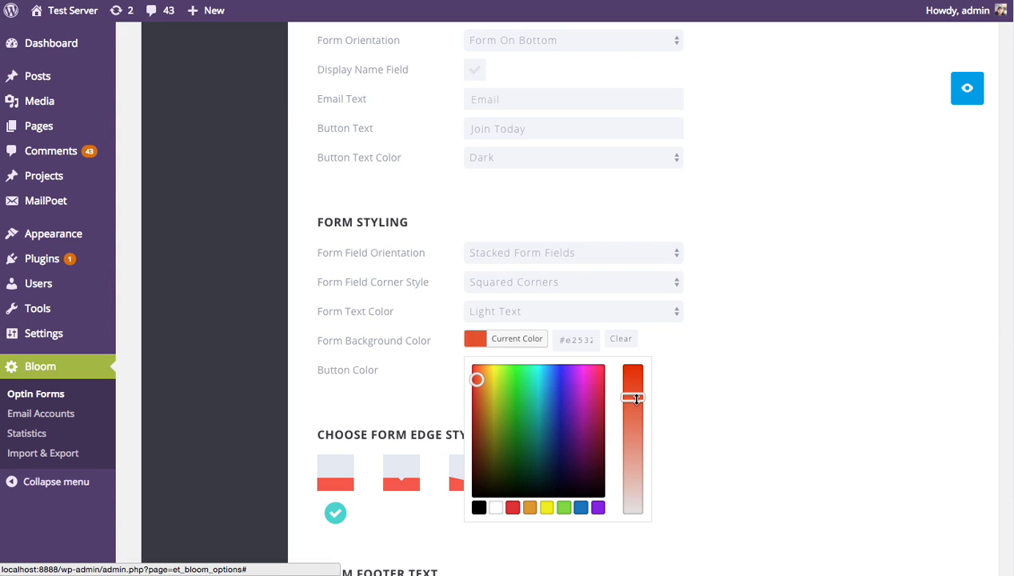
left_click(752, 403)
left_click(967, 88)
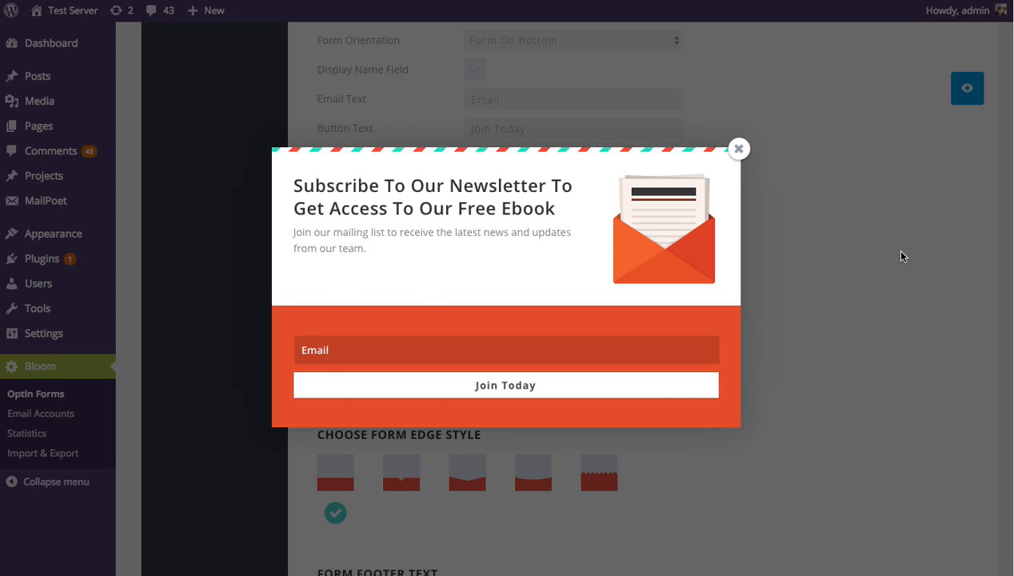
left_click(739, 149)
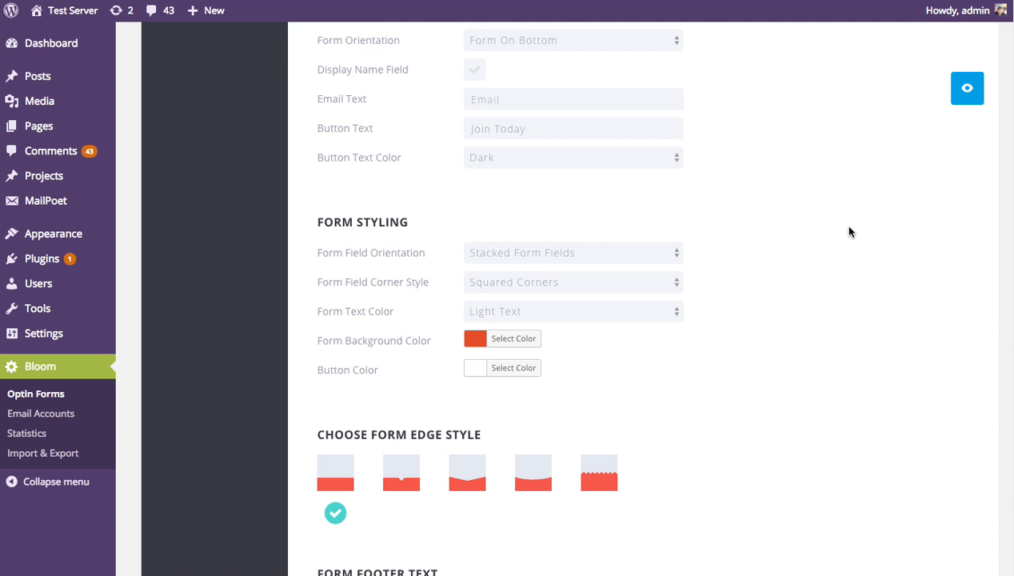
Step: Examine the form and button color settings against the optin background color, and check the form area's upper edge in the preview
scroll(849, 232, "down", 3)
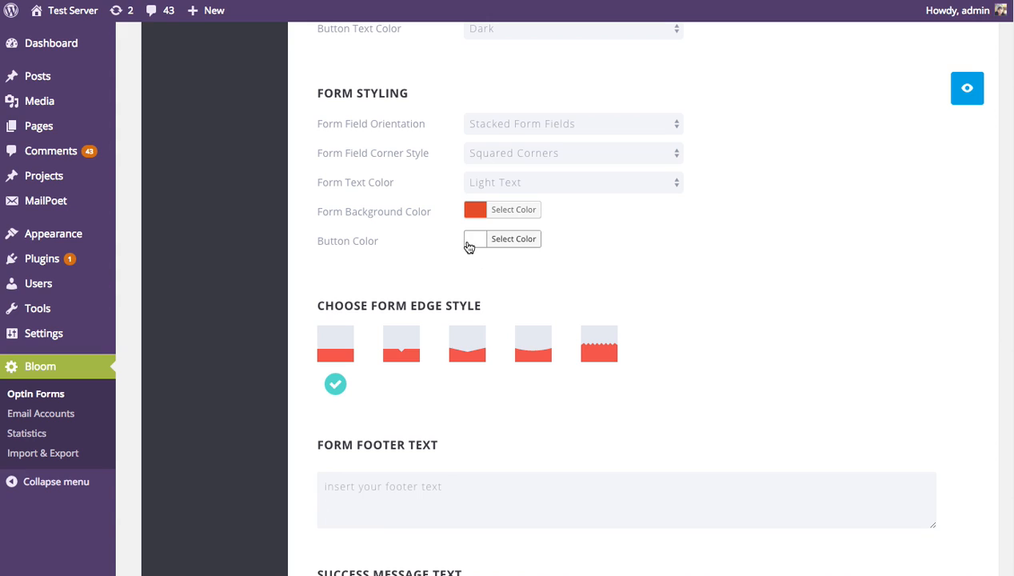
scroll(656, 254, "down", 2)
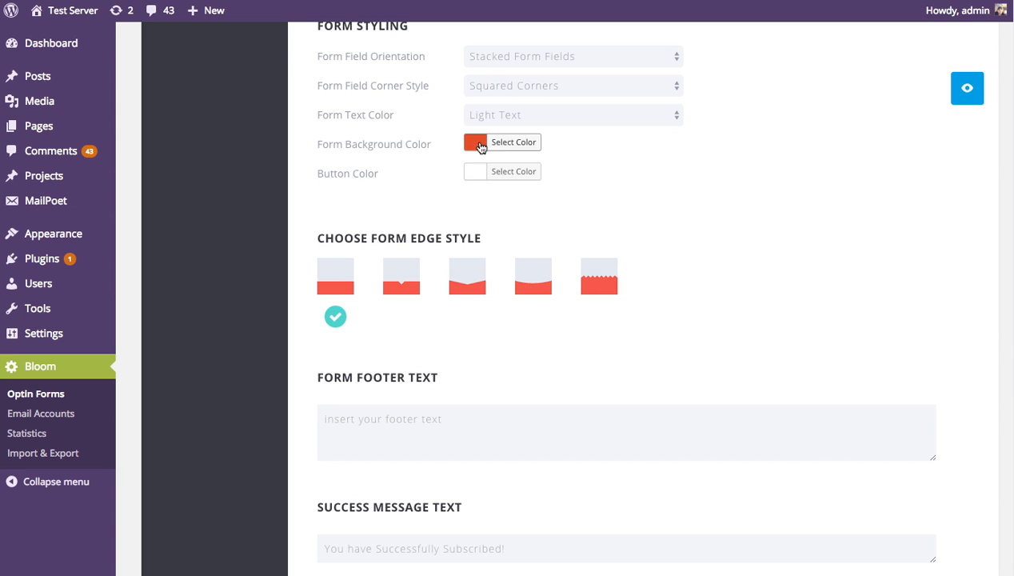
scroll(646, 231, "up", 3)
scroll(647, 232, "up", 10)
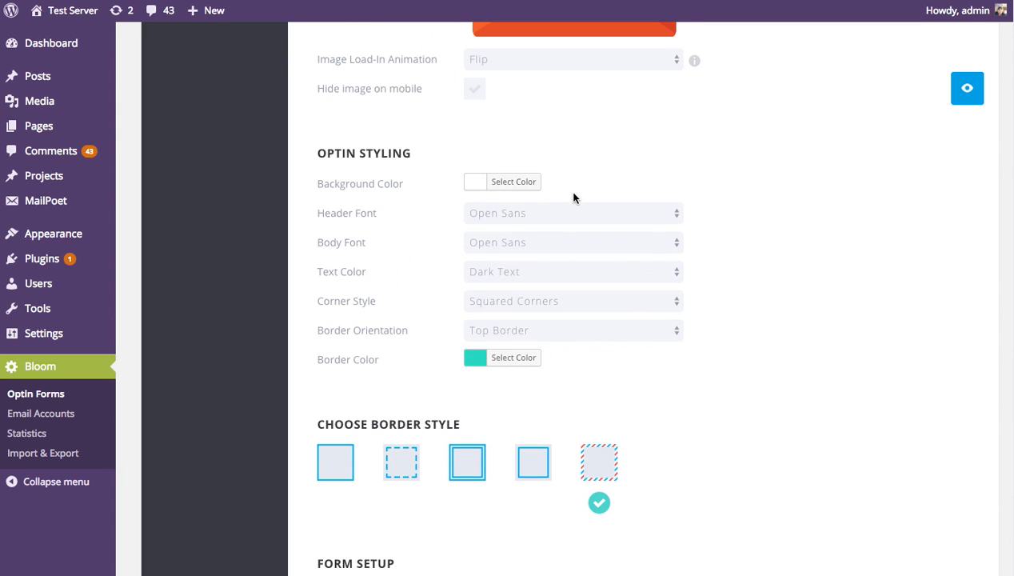
scroll(592, 200, "down", 10)
scroll(615, 212, "down", 2)
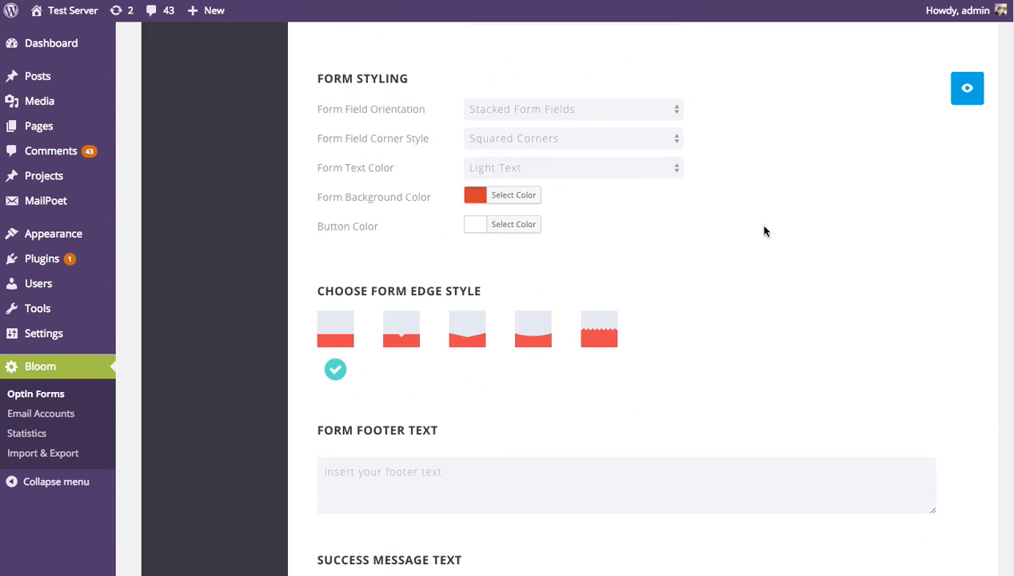
left_click(963, 99)
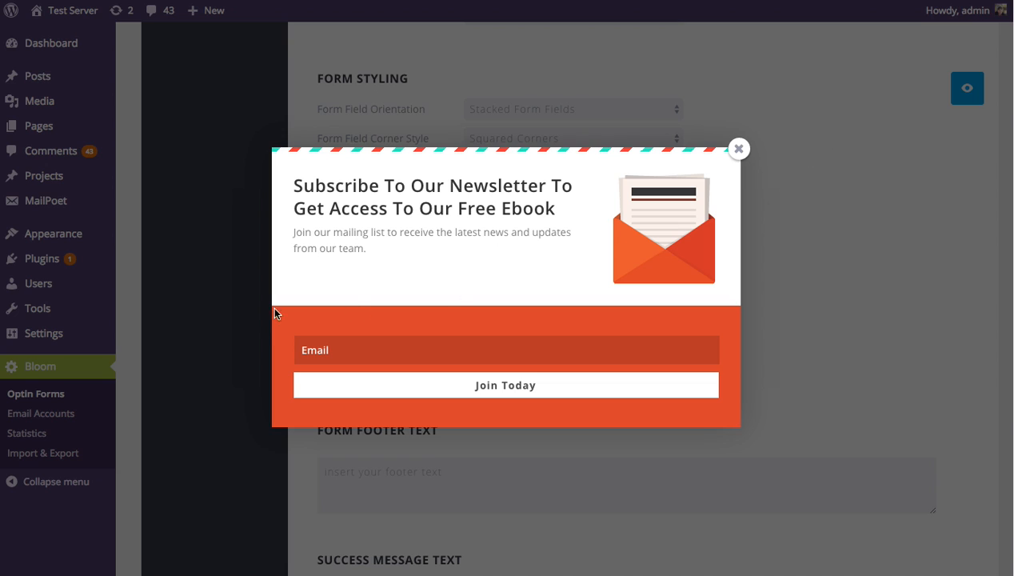
left_click(737, 159)
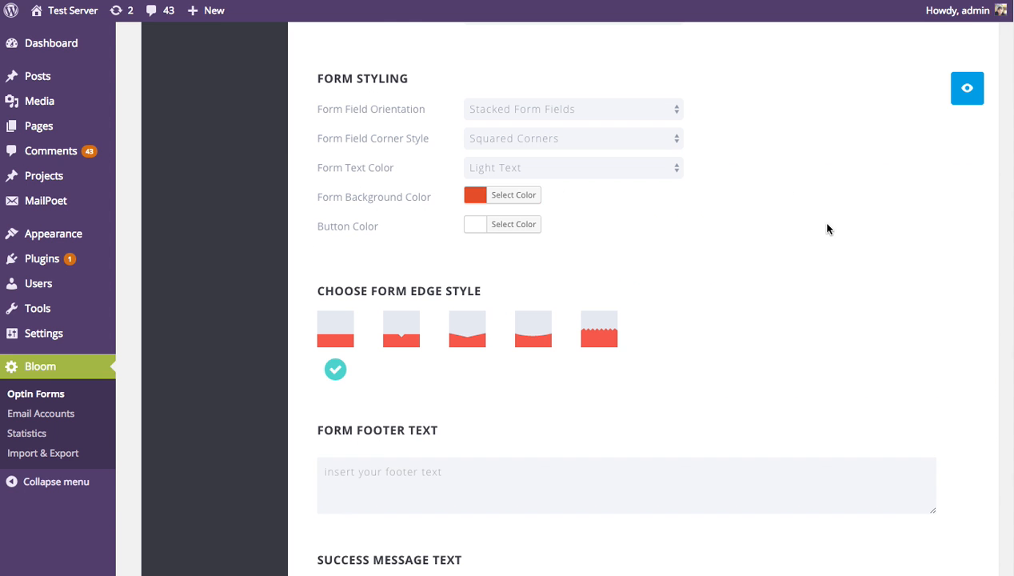
Step: Try the zigzag and small center arrow form edge styles, previewing the form with each one
left_click(603, 338)
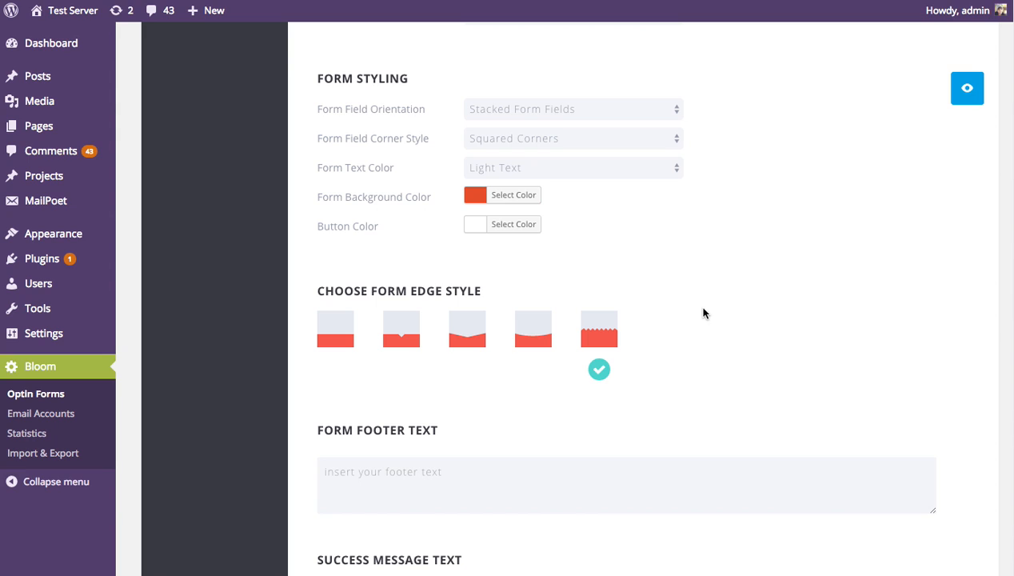
left_click(969, 94)
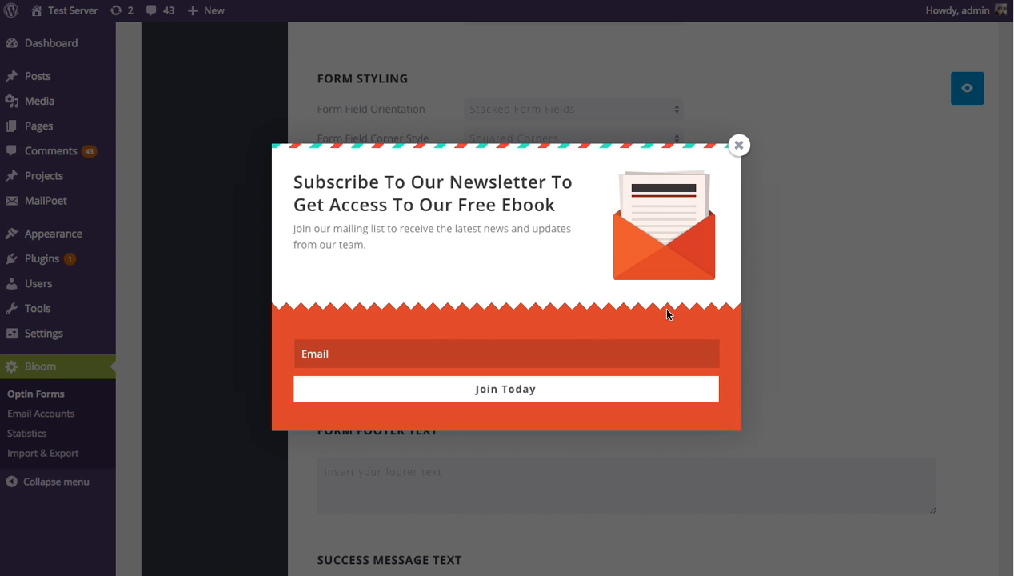
left_click(739, 145)
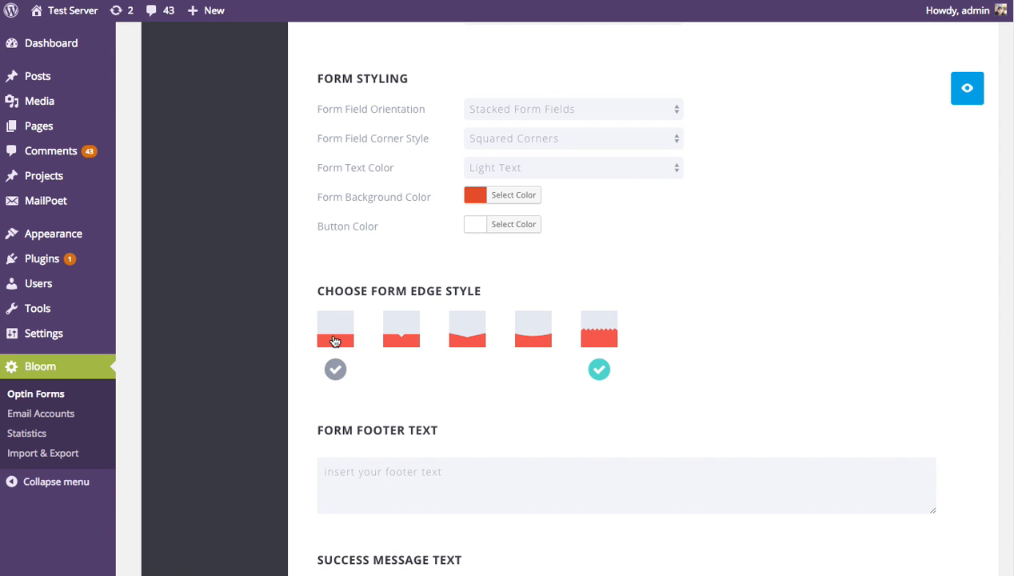
left_click(402, 332)
left_click(956, 99)
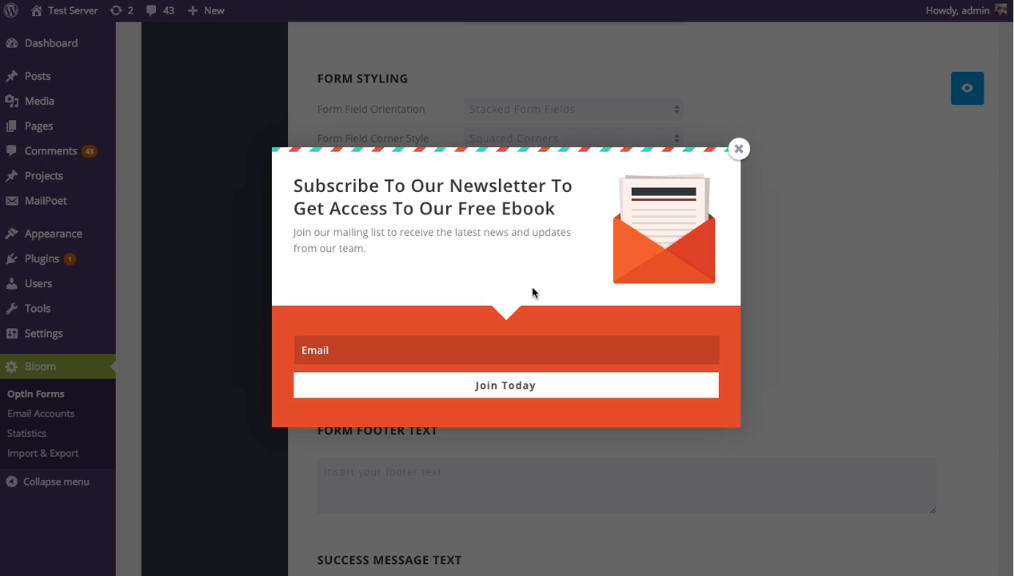
left_click(739, 149)
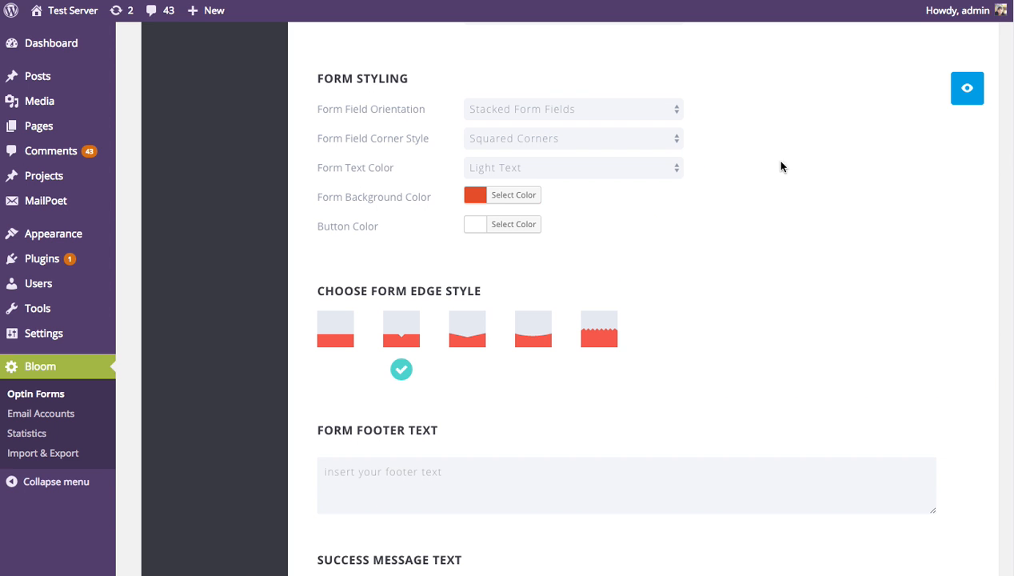
Step: Try the curved form edge style and preview the form
left_click(467, 332)
left_click(547, 316)
left_click(967, 88)
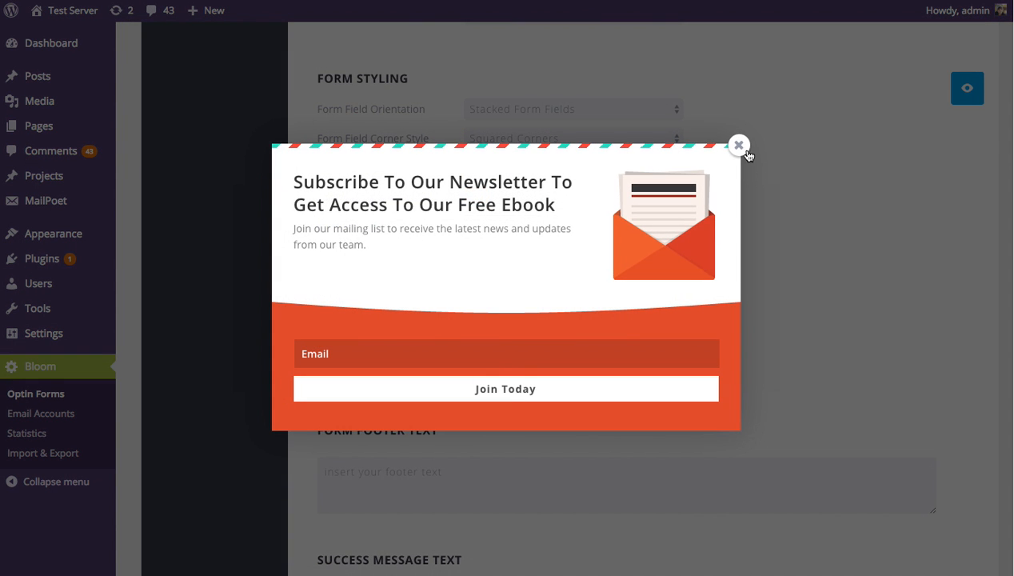
left_click(739, 145)
Step: Set the form edge style to the wide, shallow V shape and preview the form
left_click(472, 333)
left_click(967, 88)
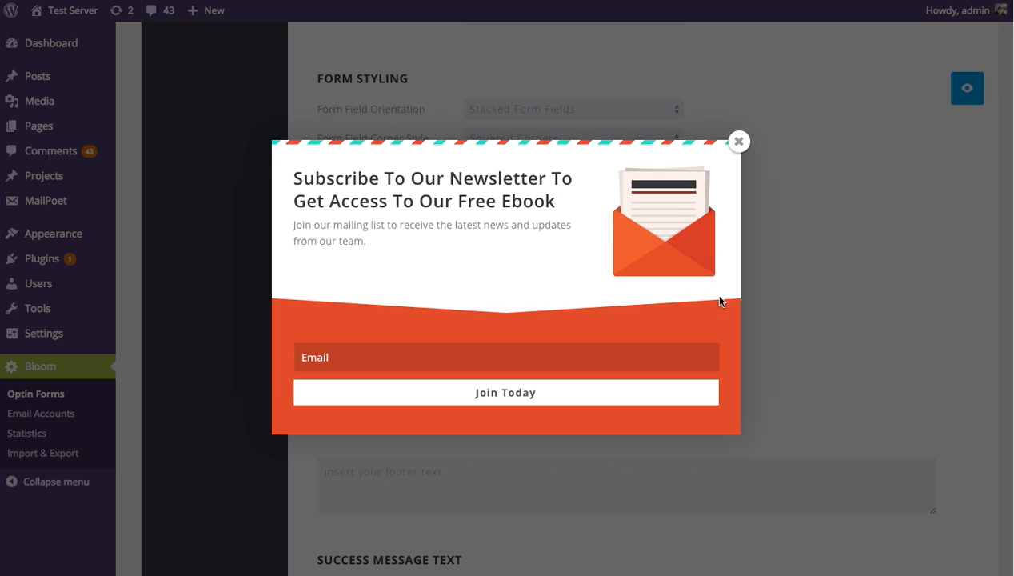
left_click(739, 142)
Step: Examine the form footer text field and check the email field and the area around the button in the form preview
scroll(826, 199, "down", 3)
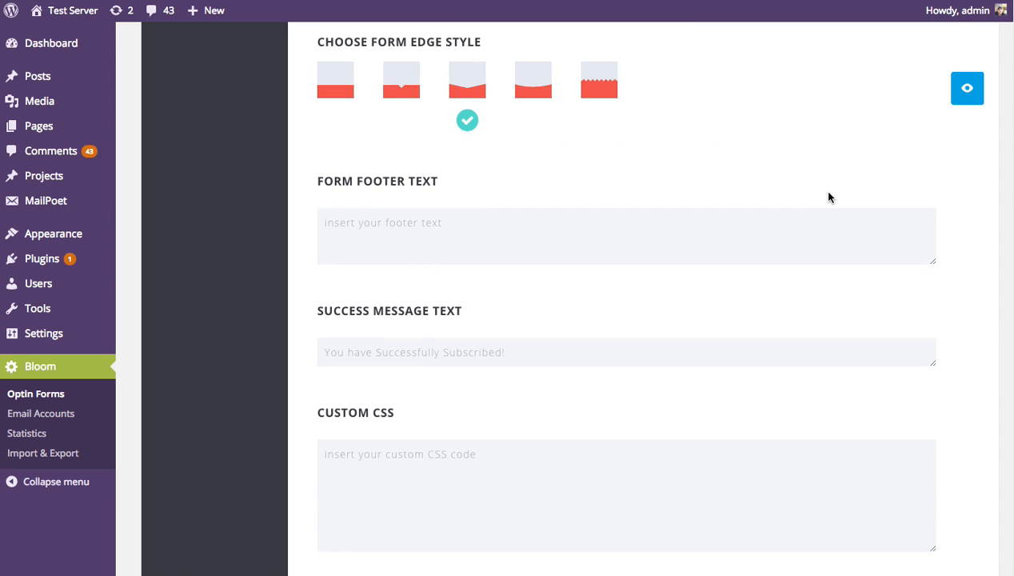
left_click(370, 224)
left_click(967, 88)
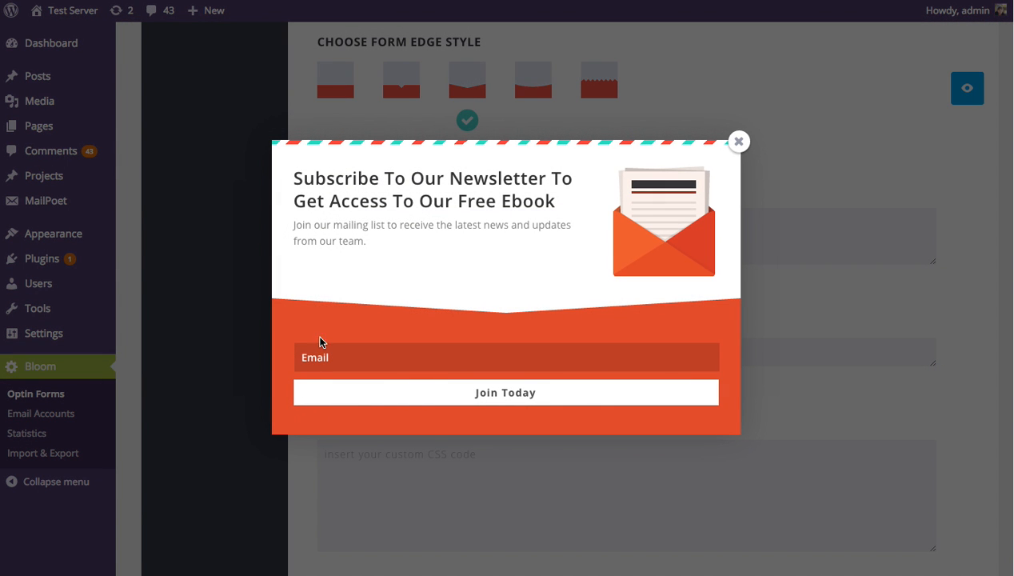
left_click(328, 357)
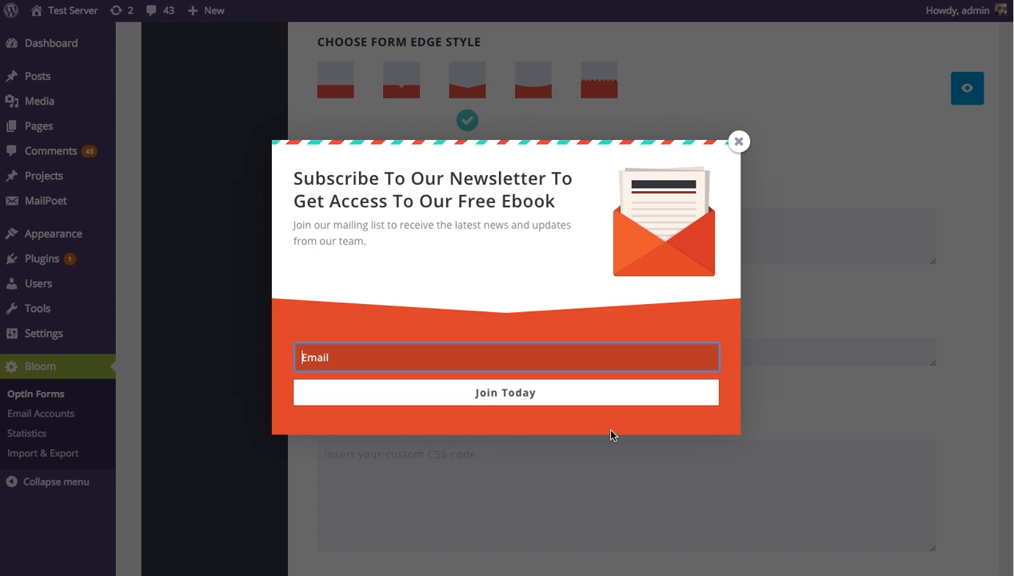
left_click(648, 317)
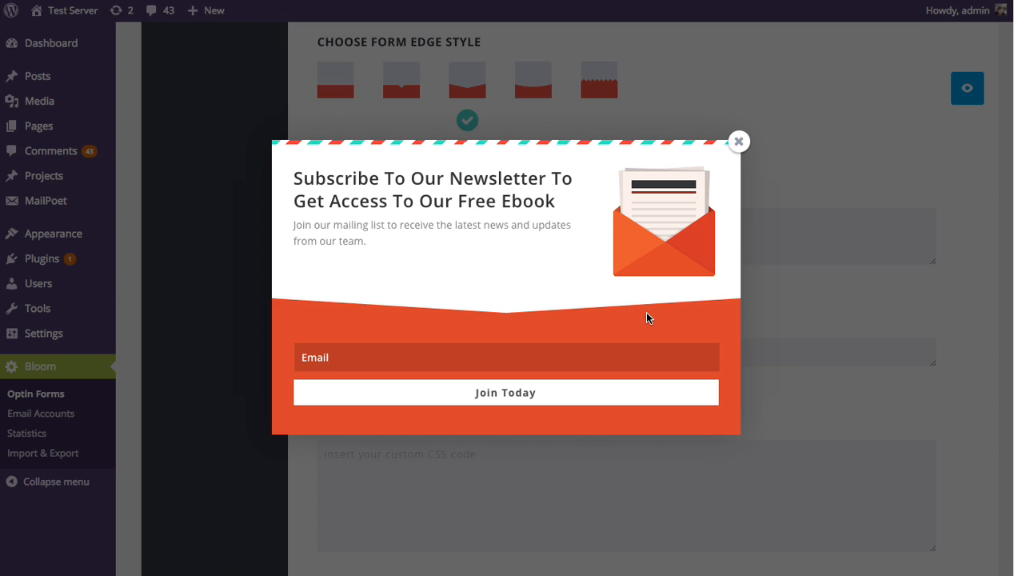
left_click(737, 141)
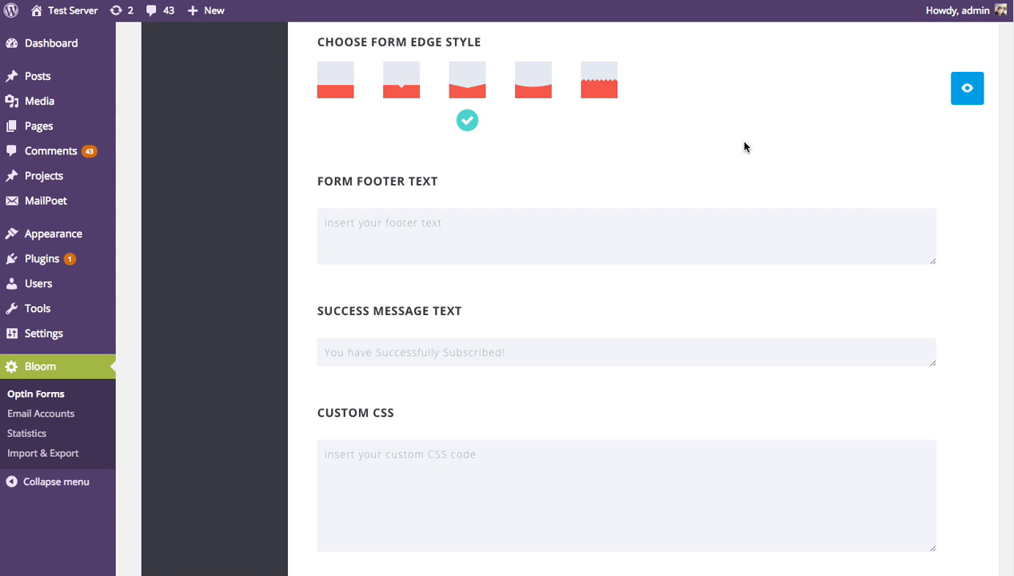
Step: Review the success message and custom CSS fields, and look back over the whole page of optin design settings
scroll(687, 168, "down", 3)
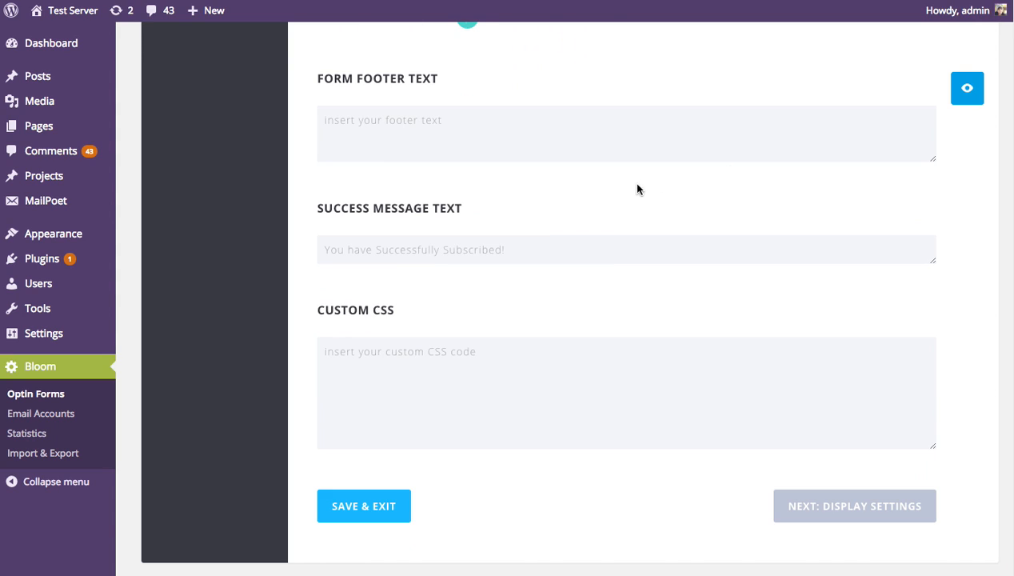
left_click(428, 250)
left_click(415, 357)
scroll(967, 325, "up", 15)
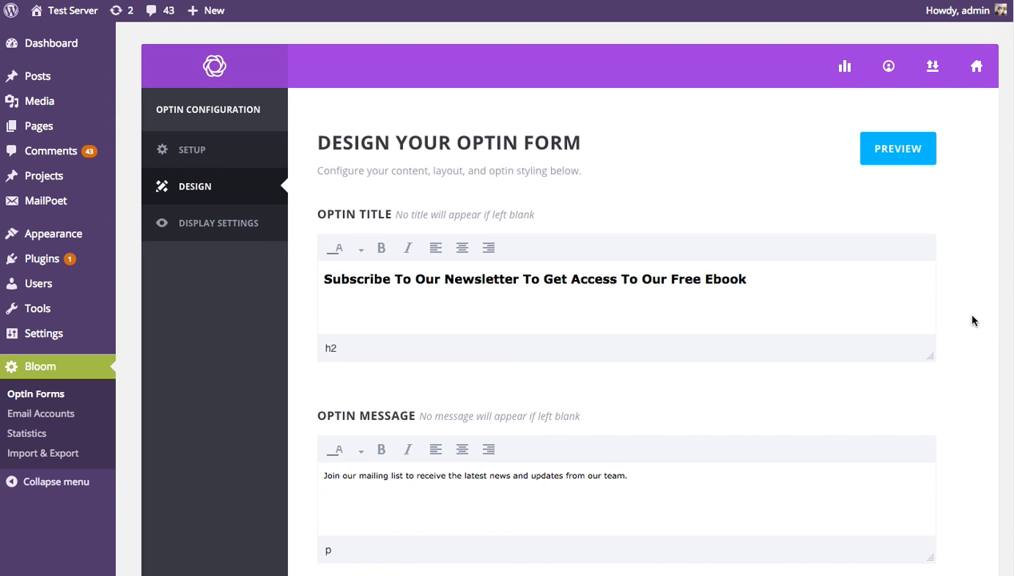
scroll(973, 321, "down", 12)
scroll(971, 323, "up", 12)
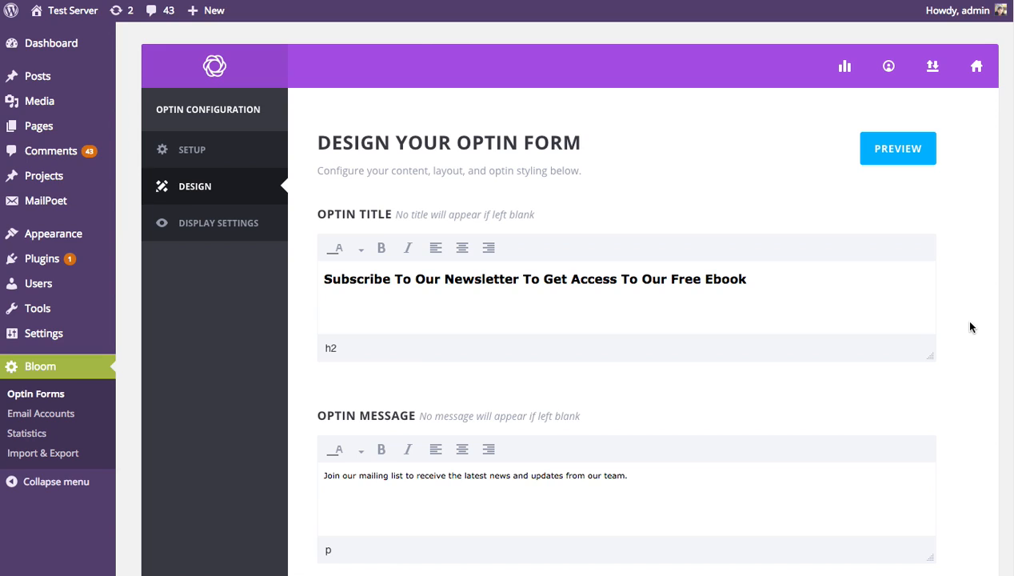